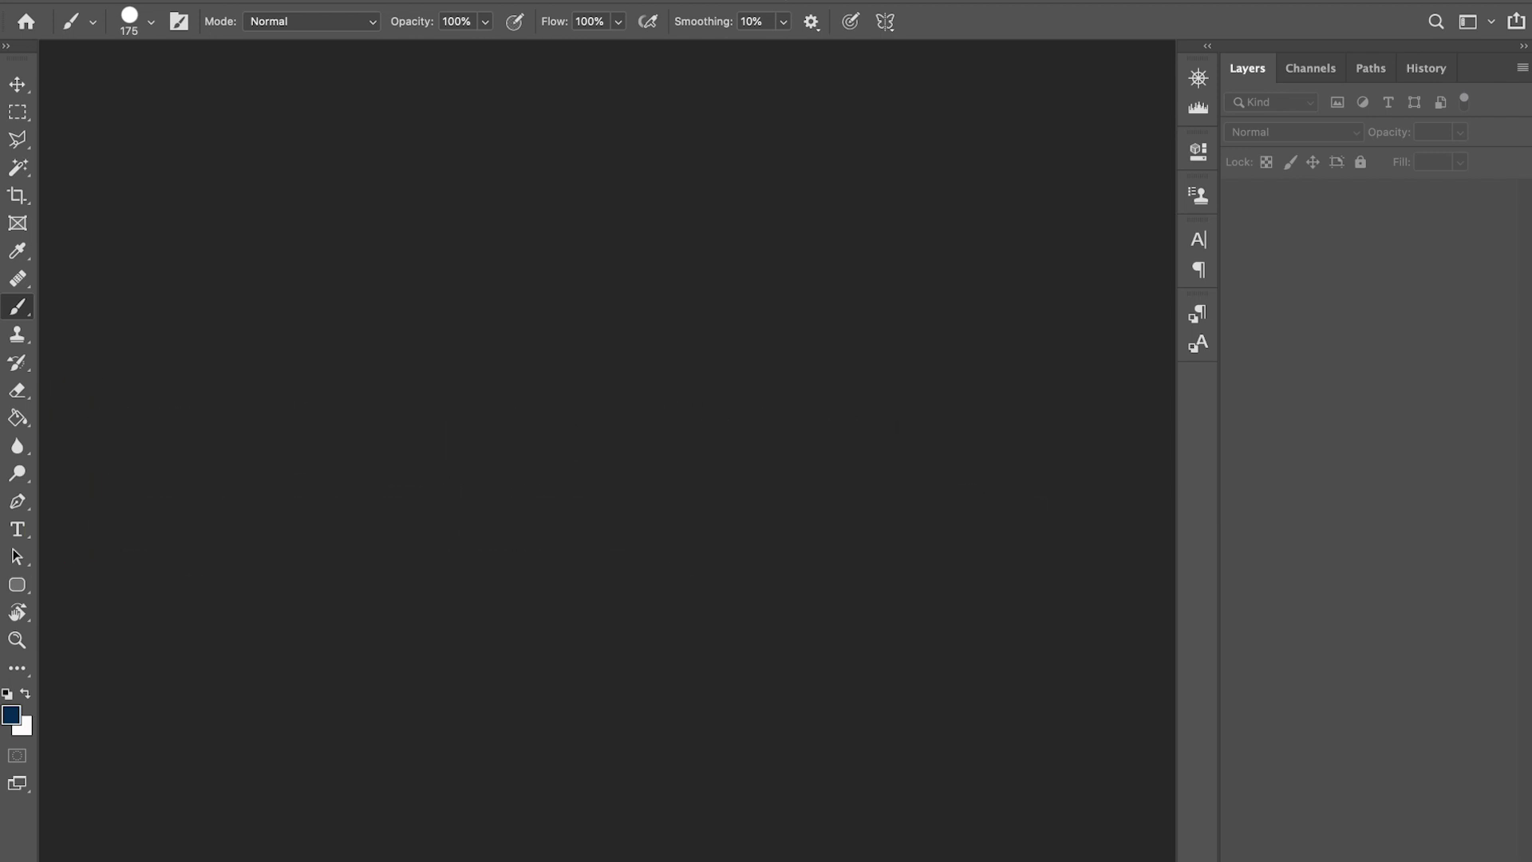
Launch Load Files into Stack from File > Scripts and browse to the 'Processed frames no green' folder
left_click(195, 0)
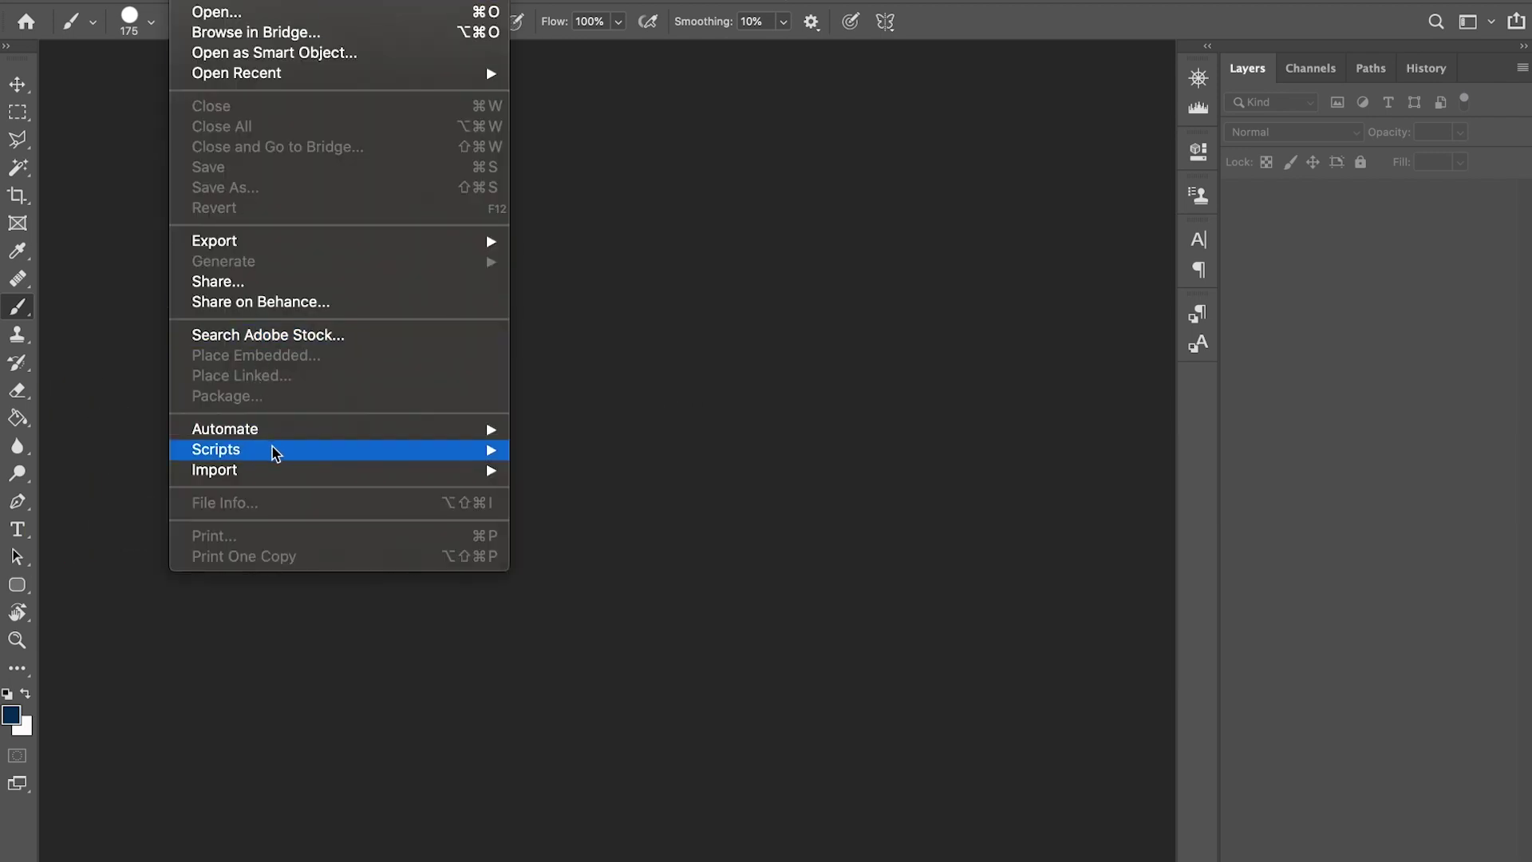
mouse_move(272, 452)
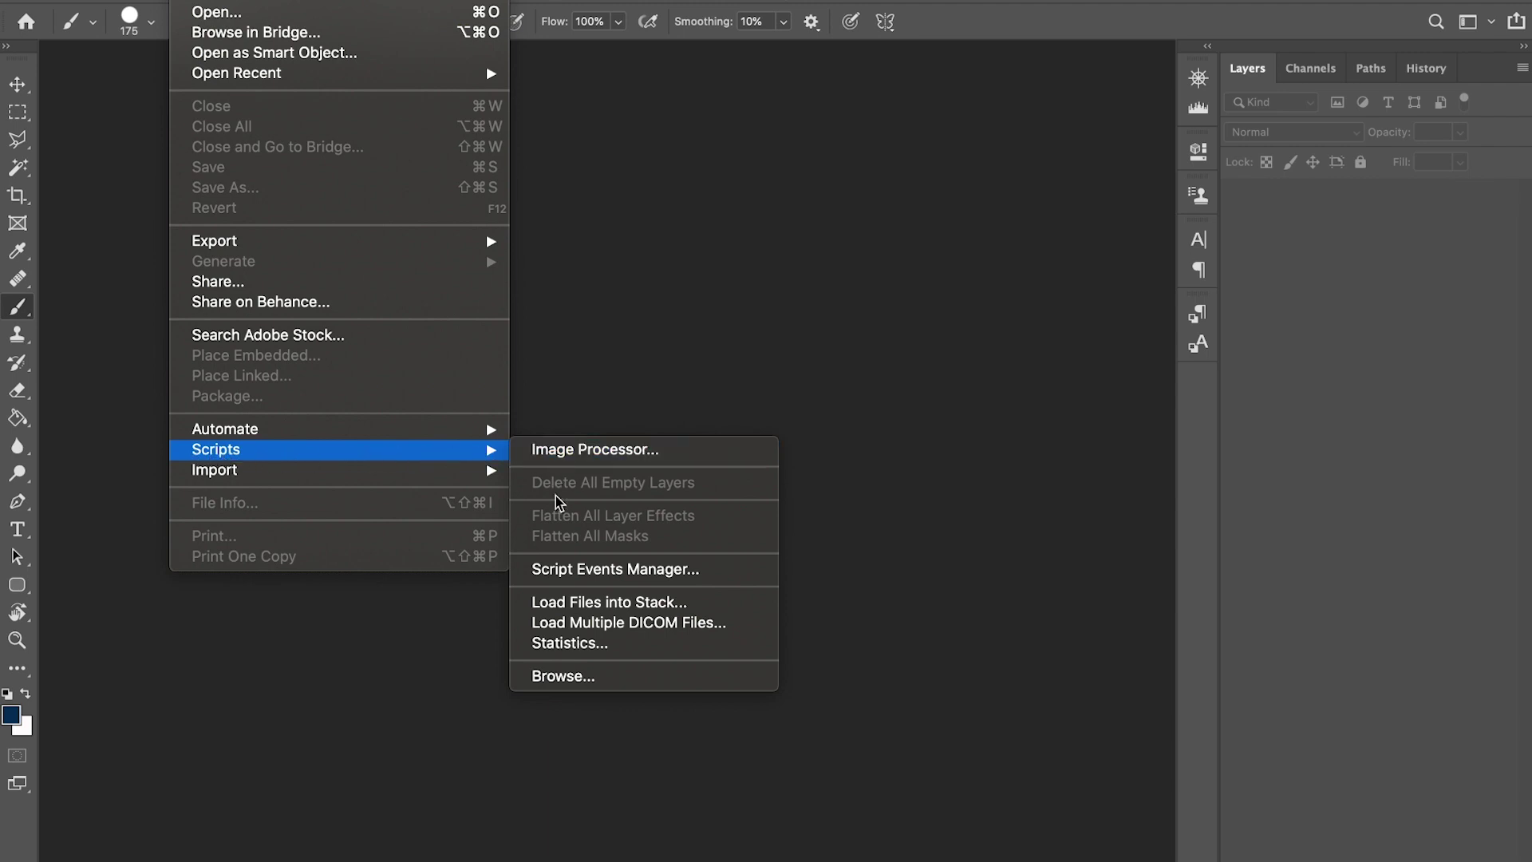
left_click(610, 604)
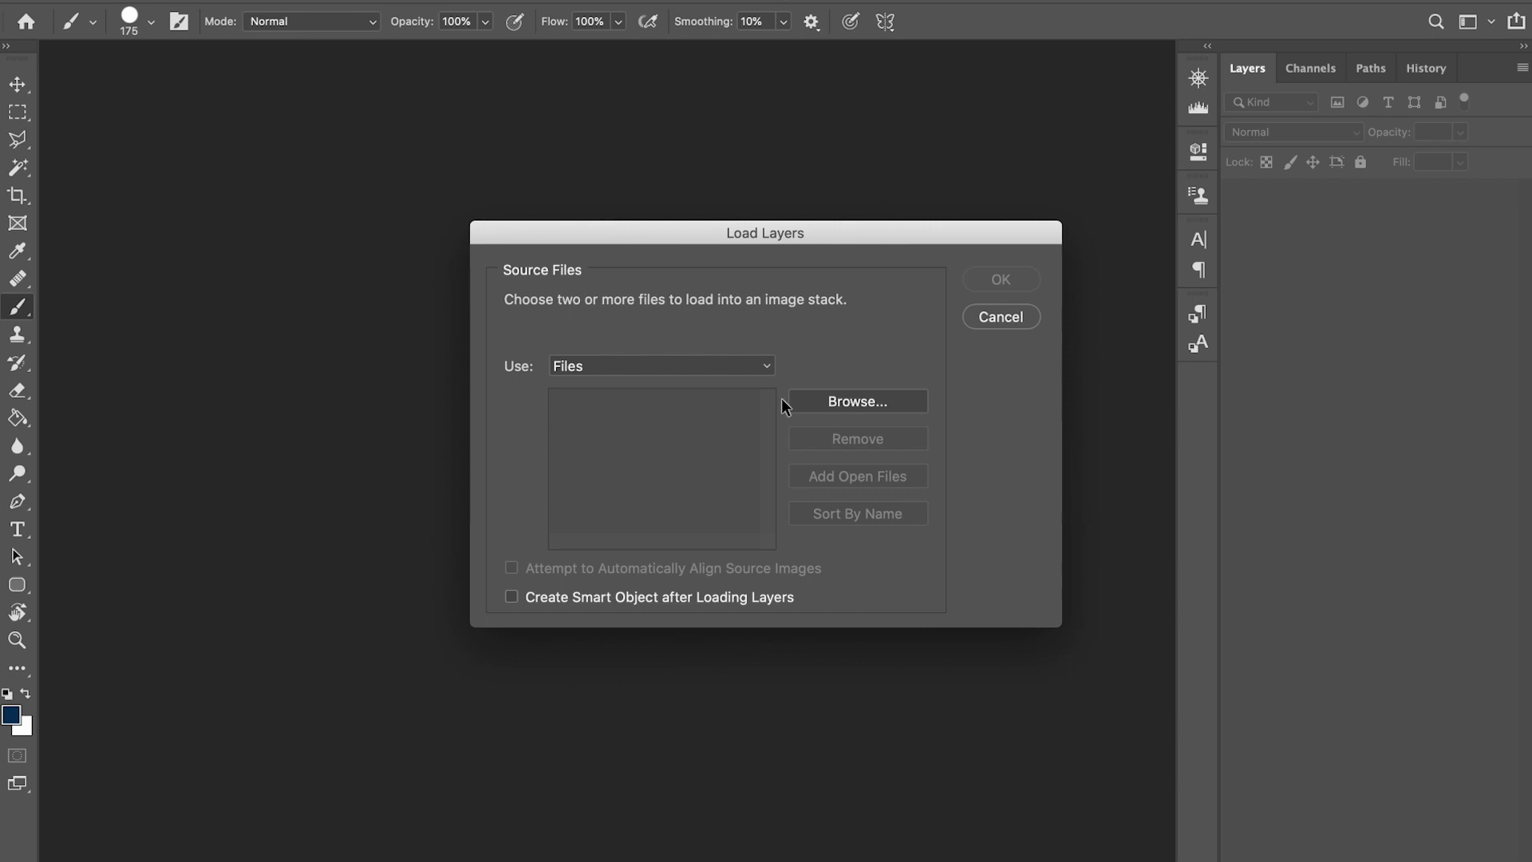
left_click(864, 397)
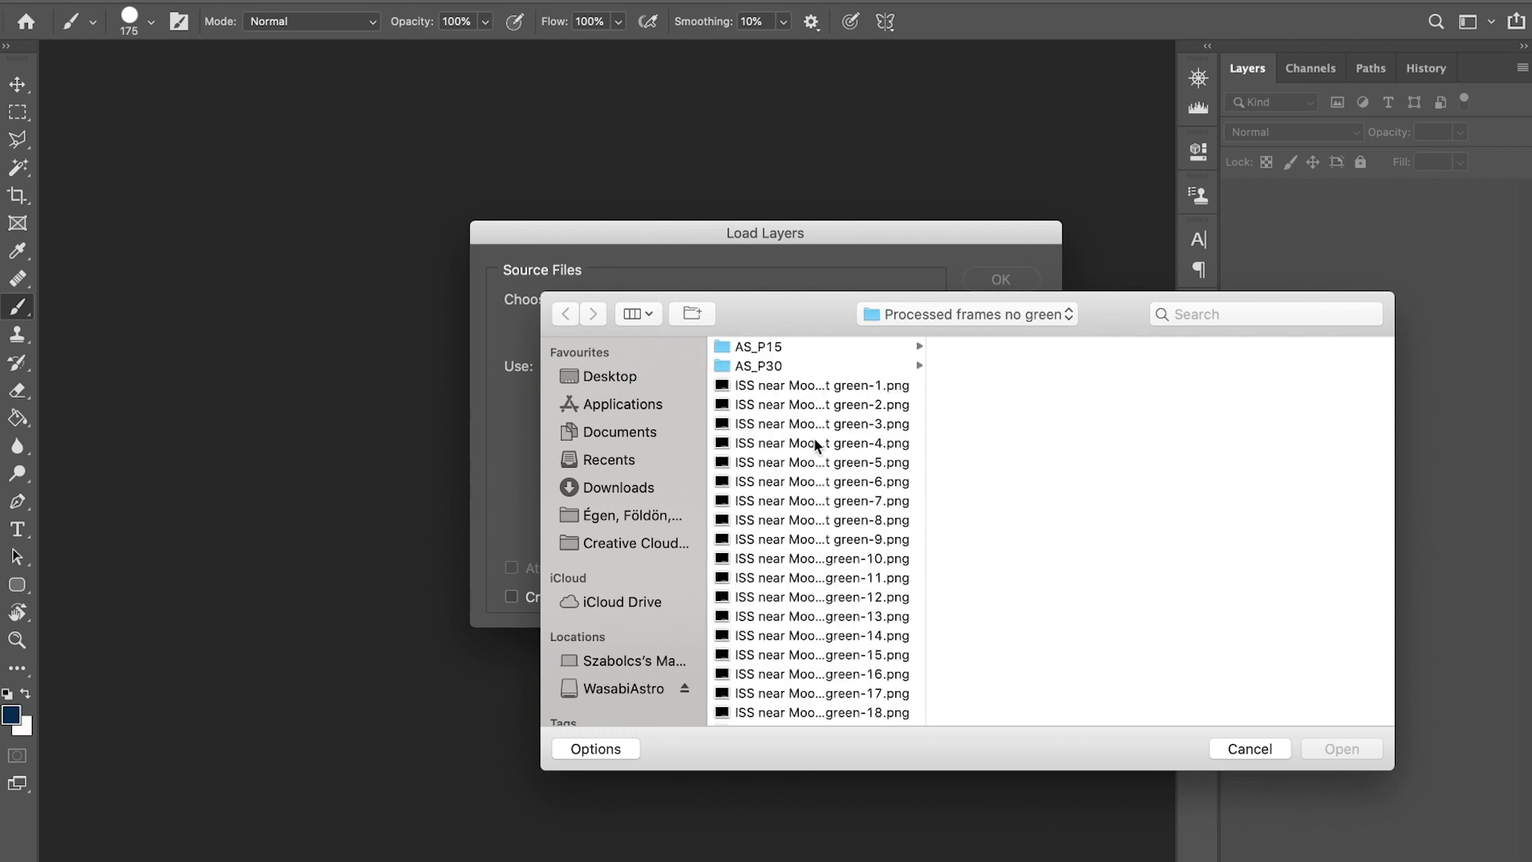
Quick Look through the ISS frames, starting from green-1.png, to check each one
left_click(806, 385)
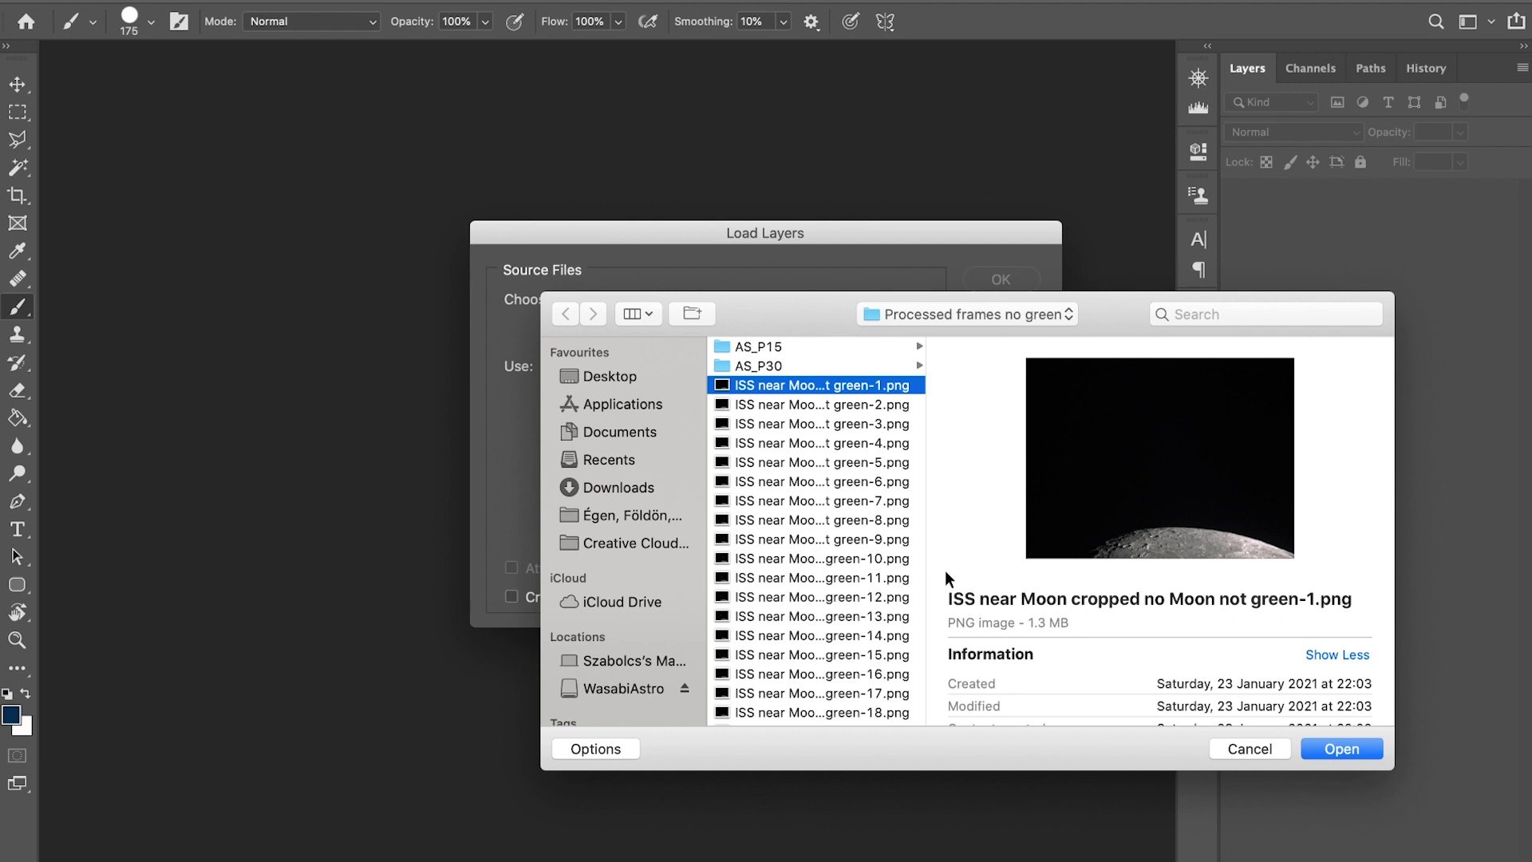
key("space")
key("Down")
key("Down")
key("Down")
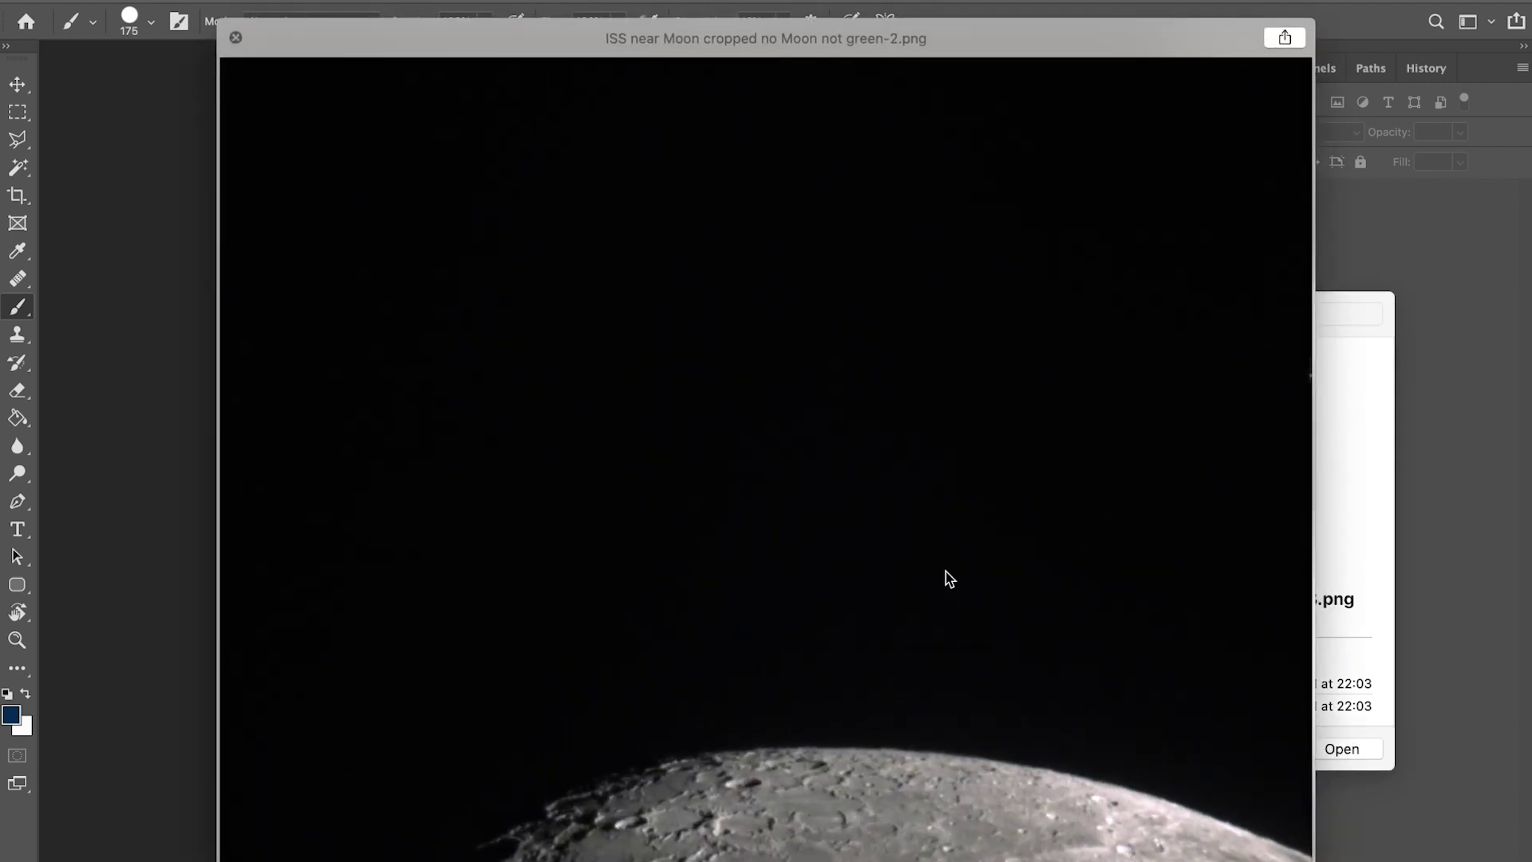
key("Down")
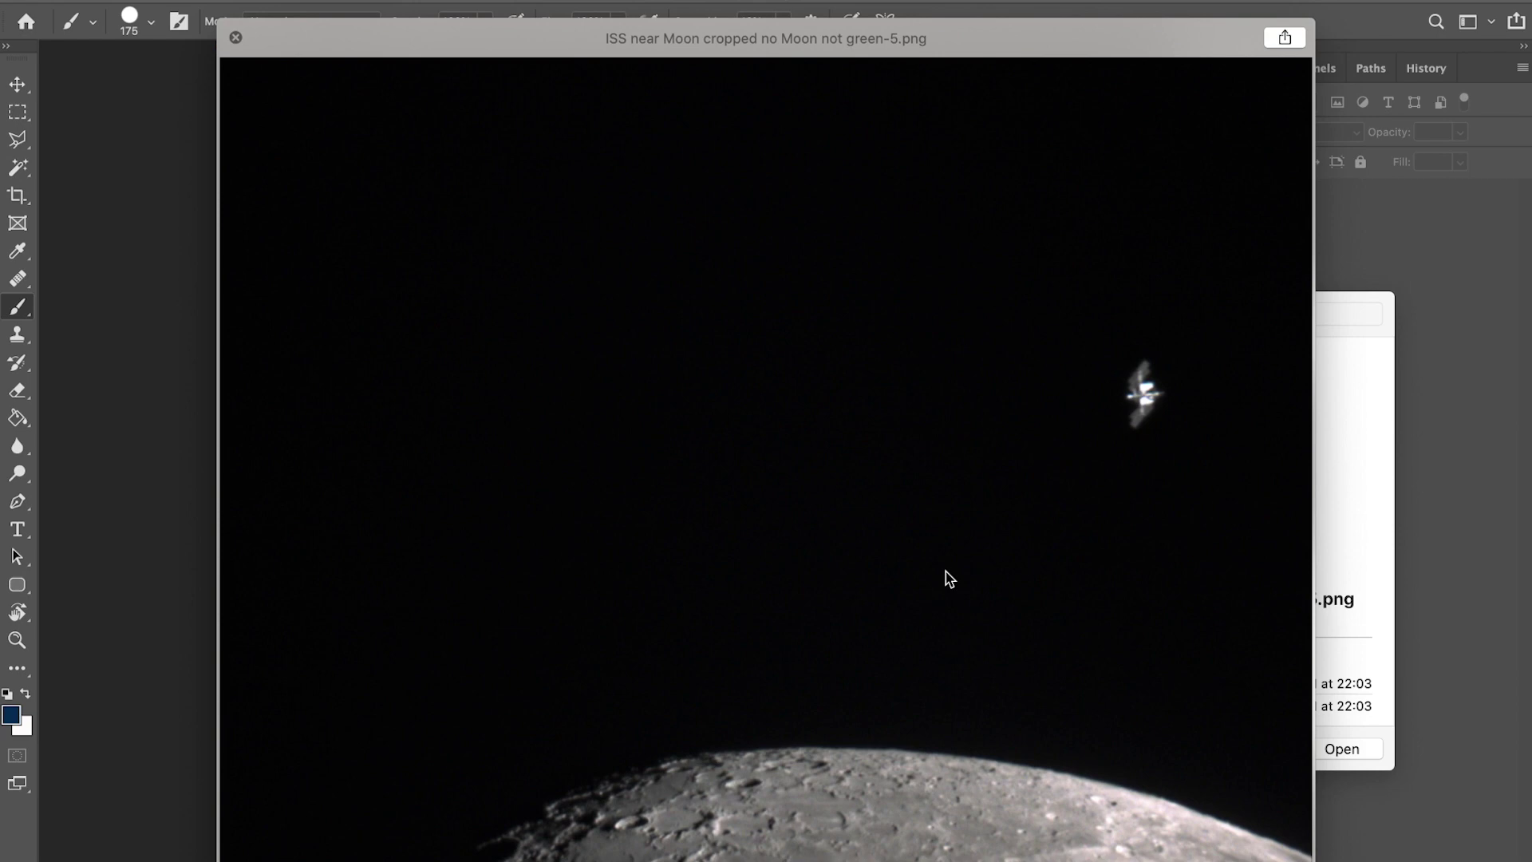
key("Down")
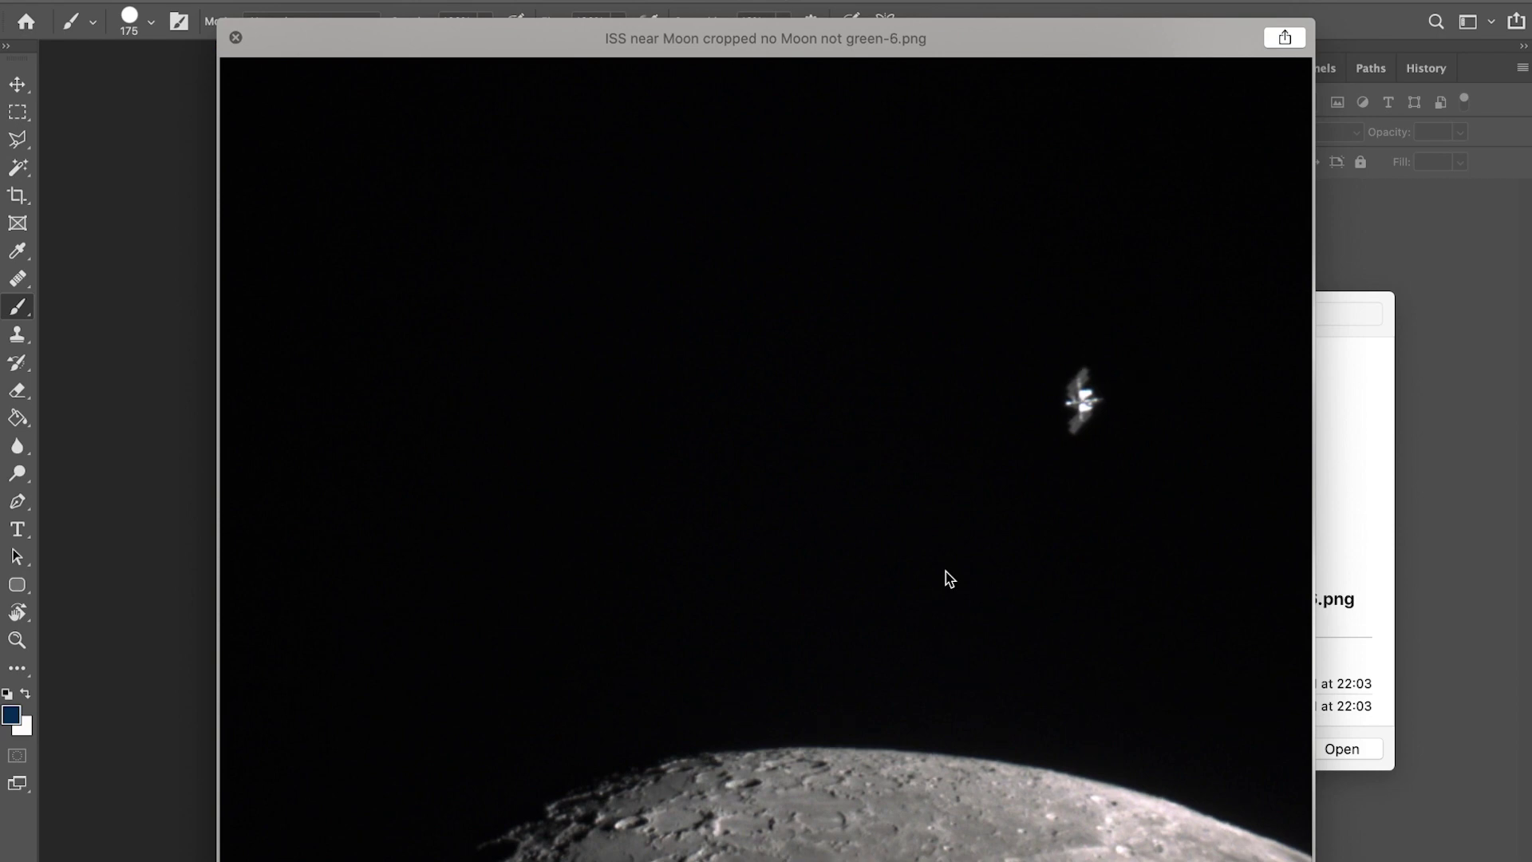
key("Down")
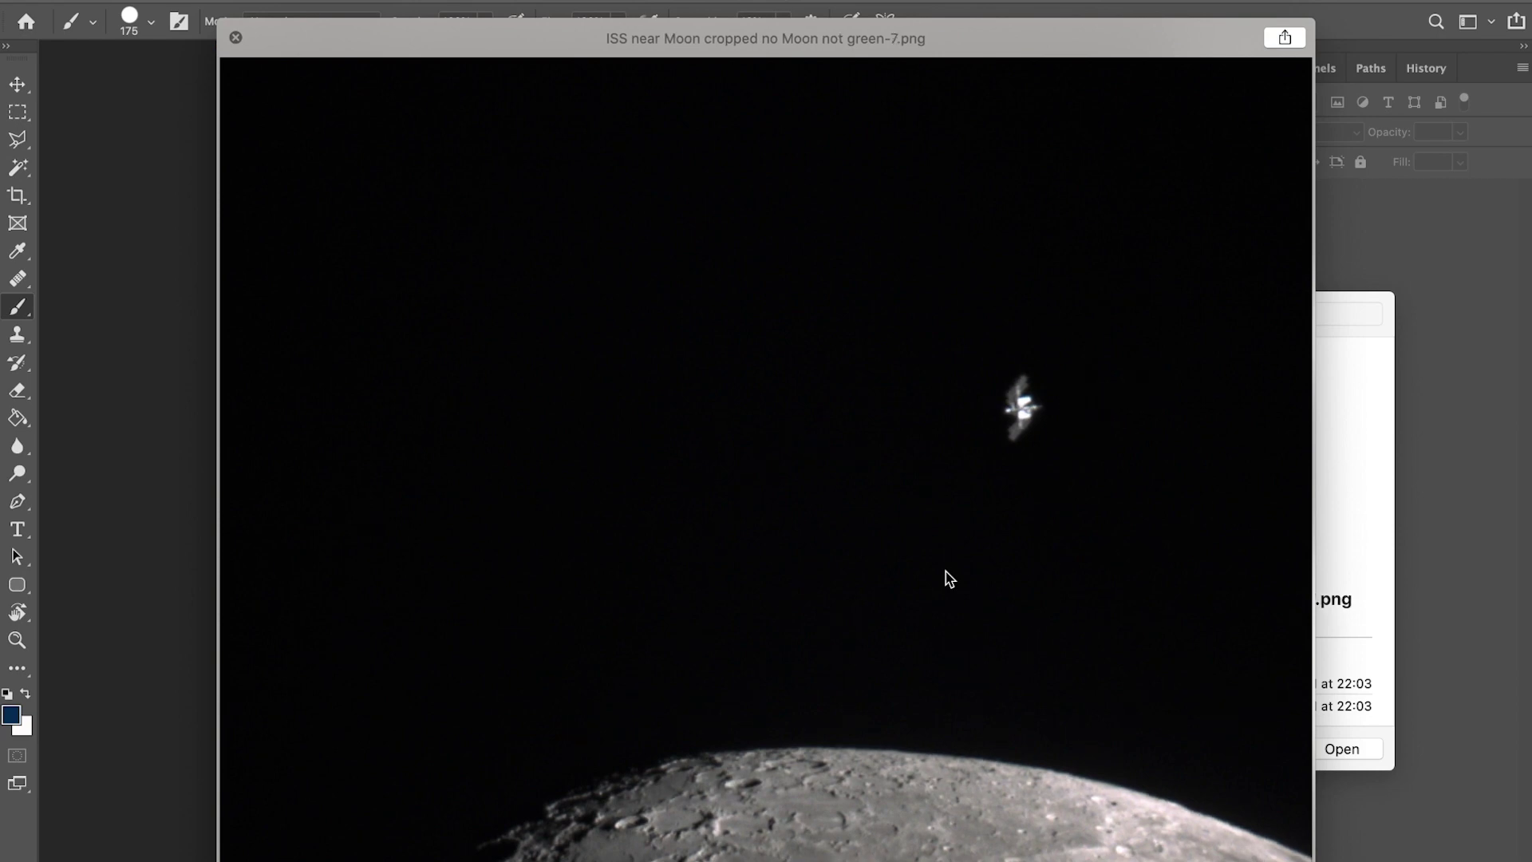
key("Down")
key("Down")
key("Down")
key("Down")
key("Down")
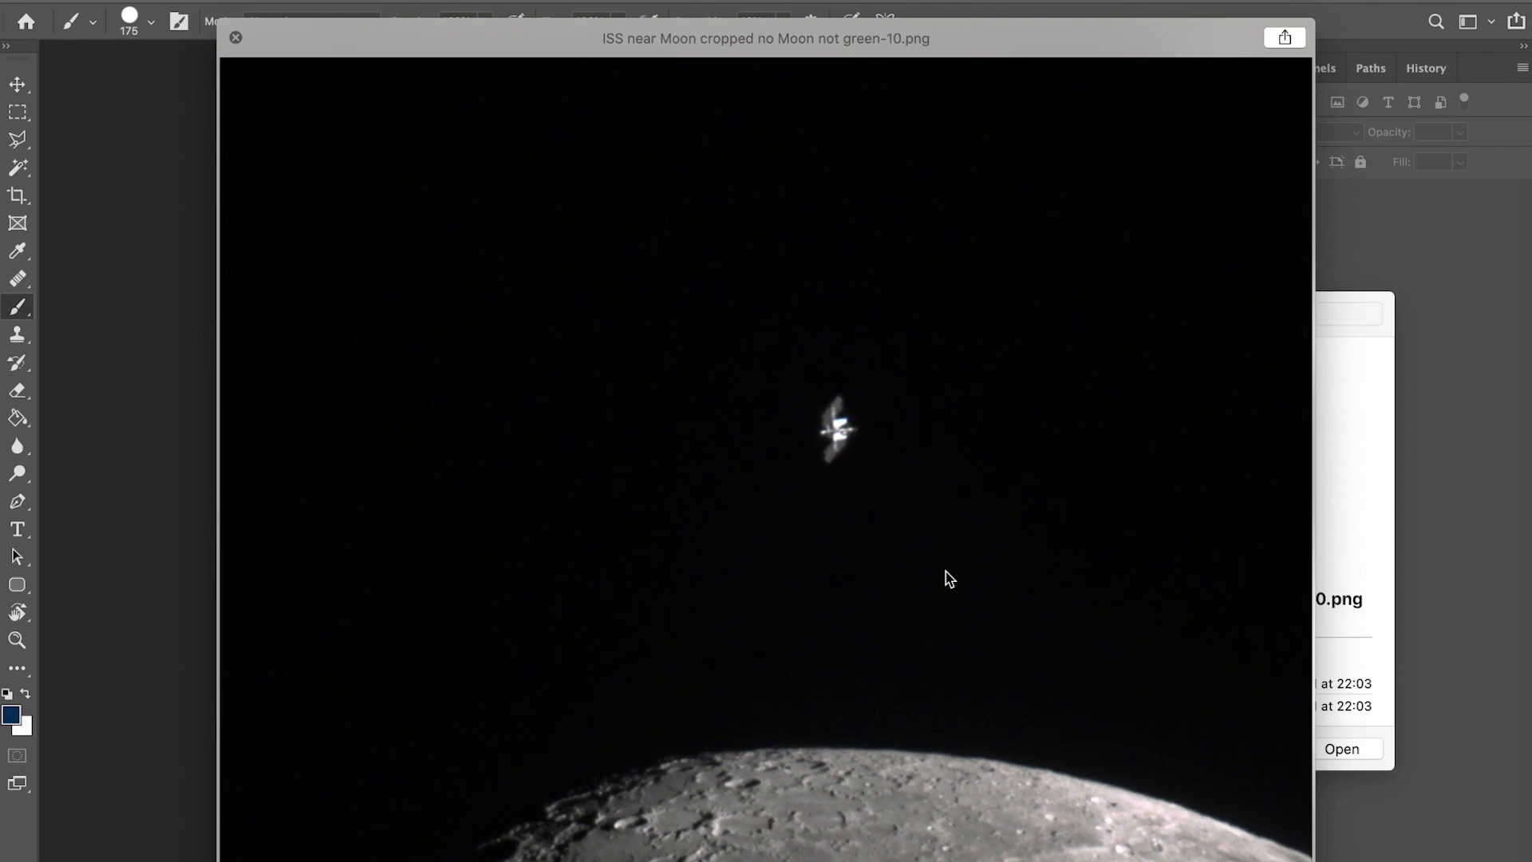
key("Down")
key("Down")
key("Down")
key("Down")
key("Down")
key("Down")
key("Down")
key("Down")
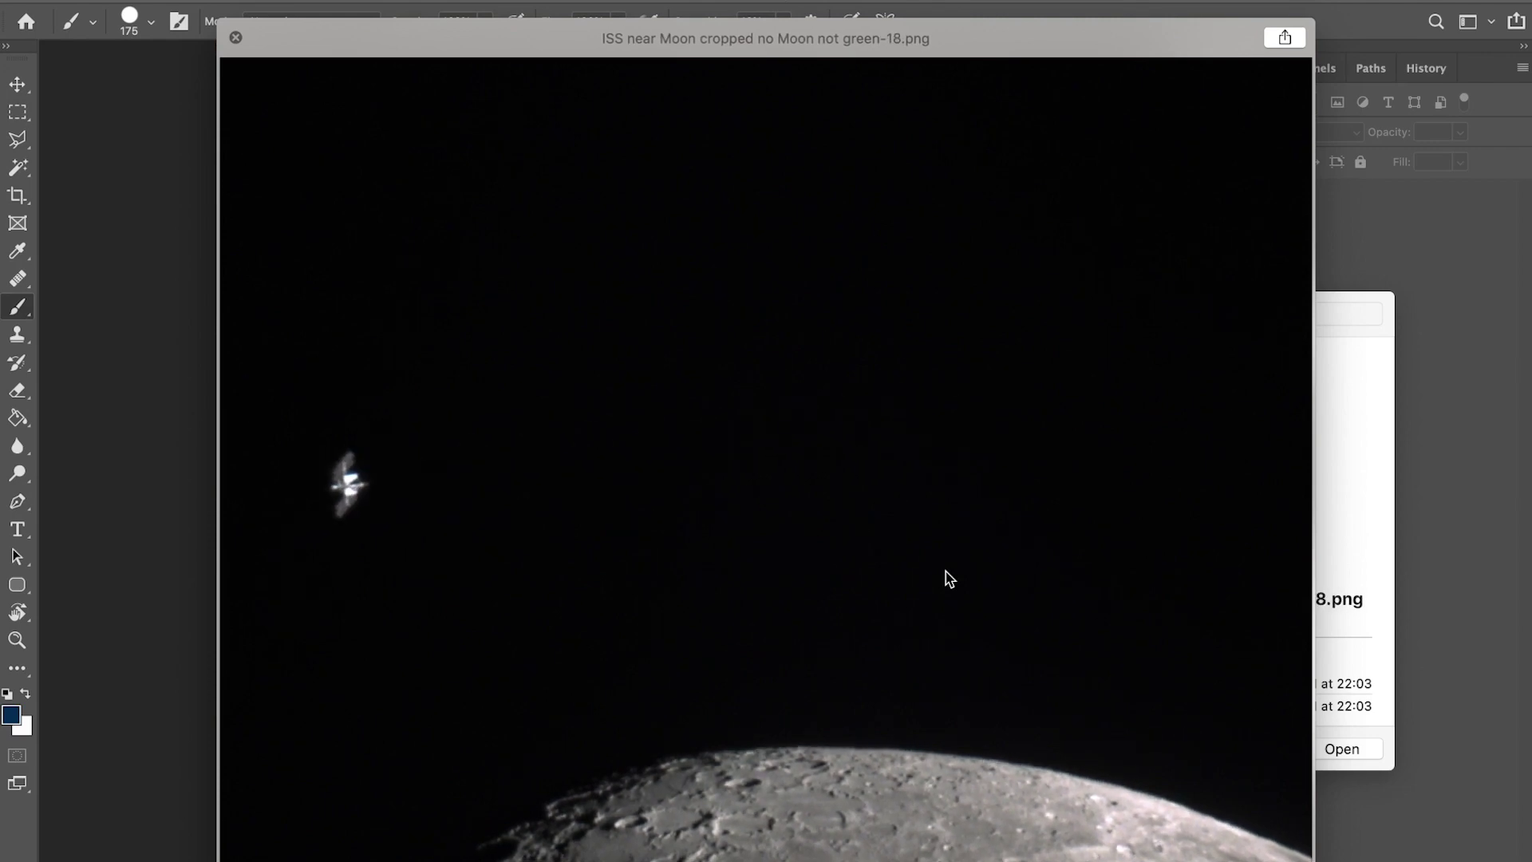
key("Down")
key("space")
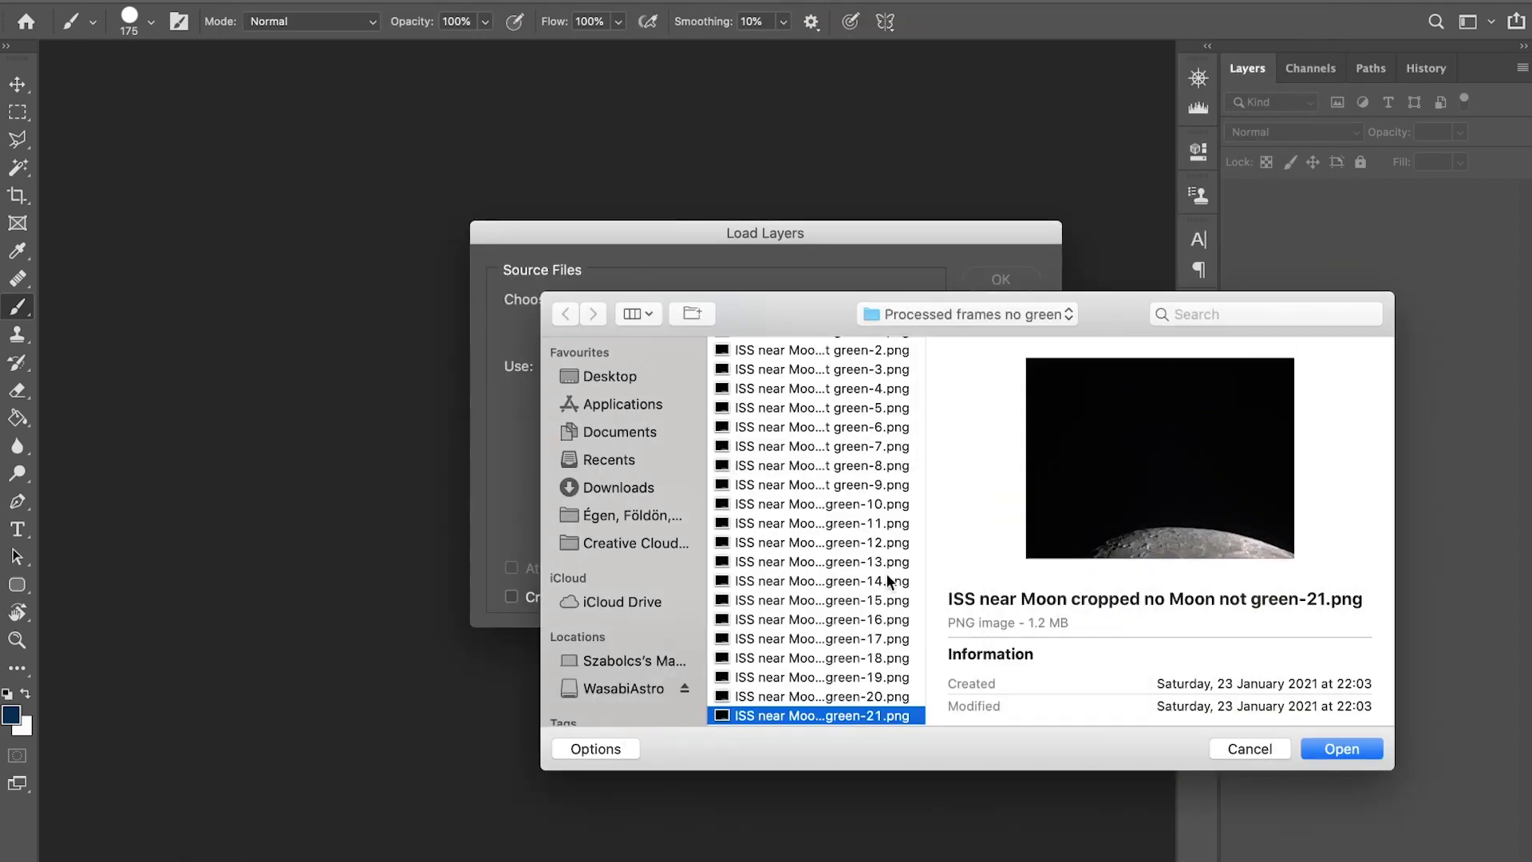
Add all 21 frame files to the stack's source file list
scroll(851, 696, "down", 1)
scroll(857, 588, "up", 4)
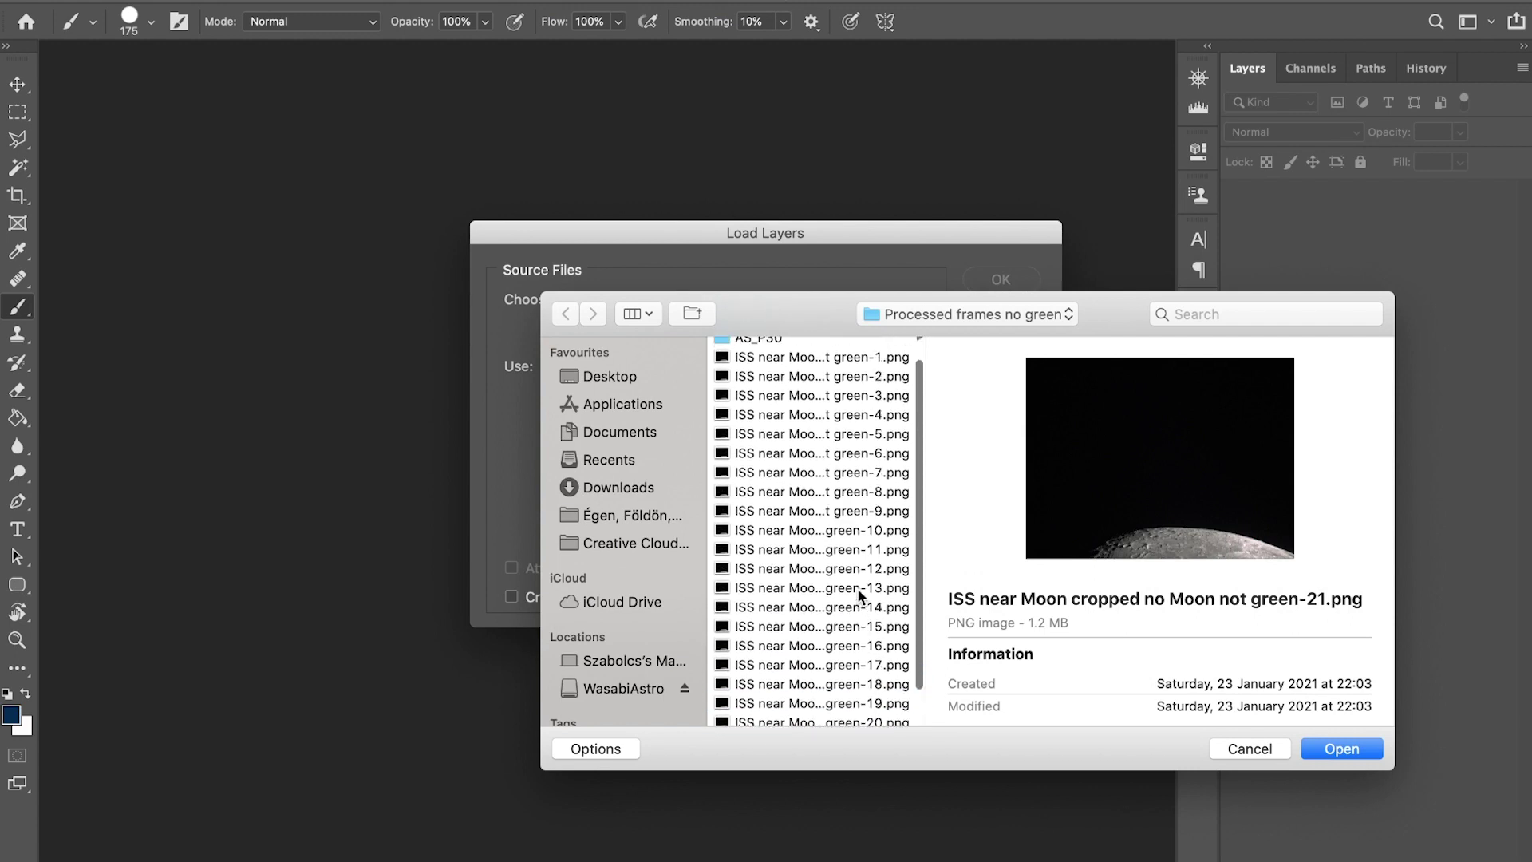
key("super+a")
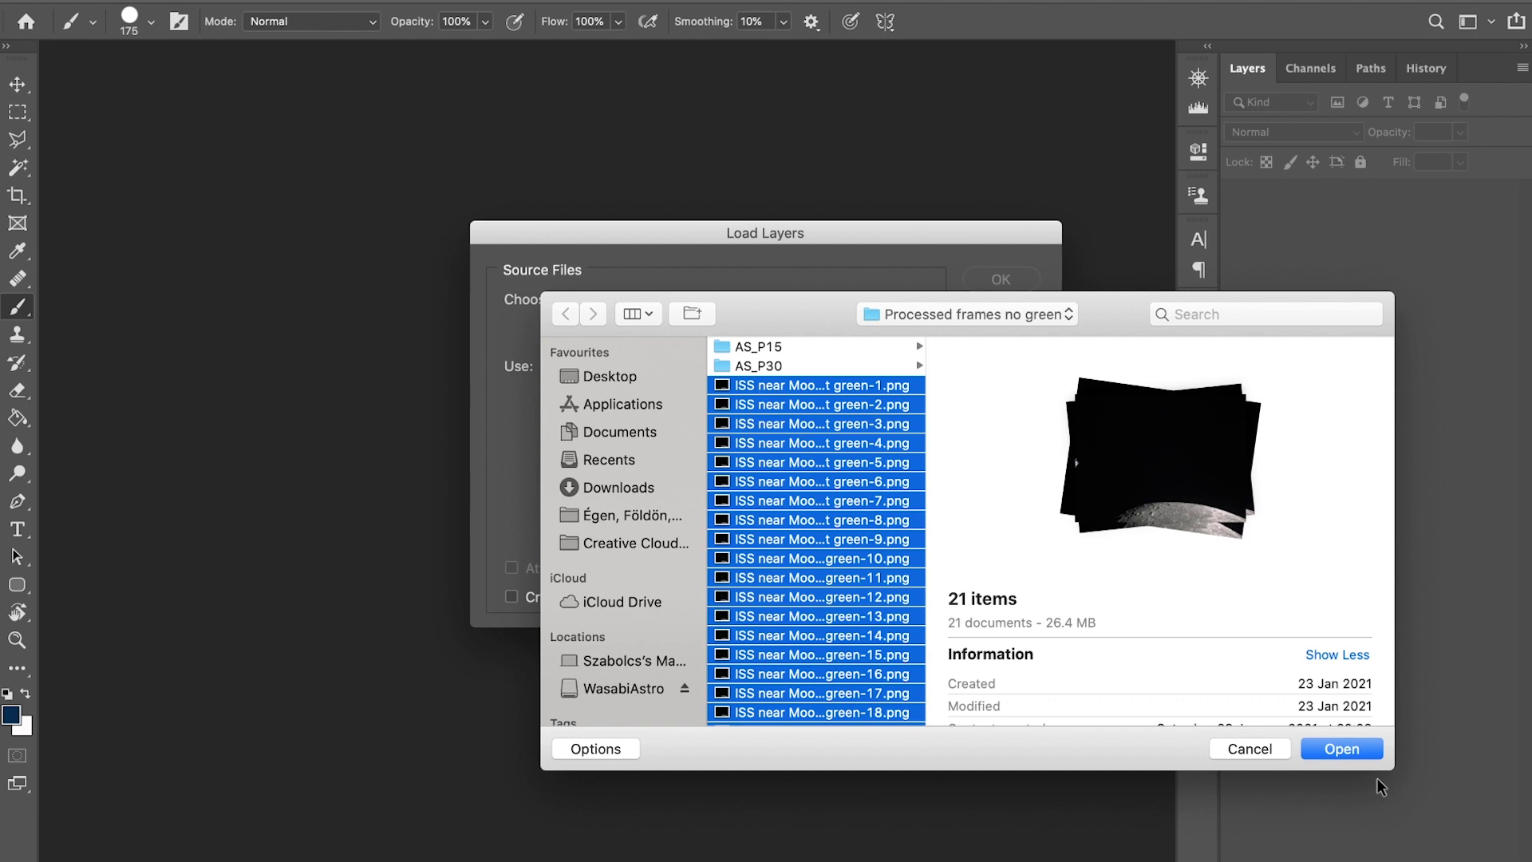
left_click(1337, 750)
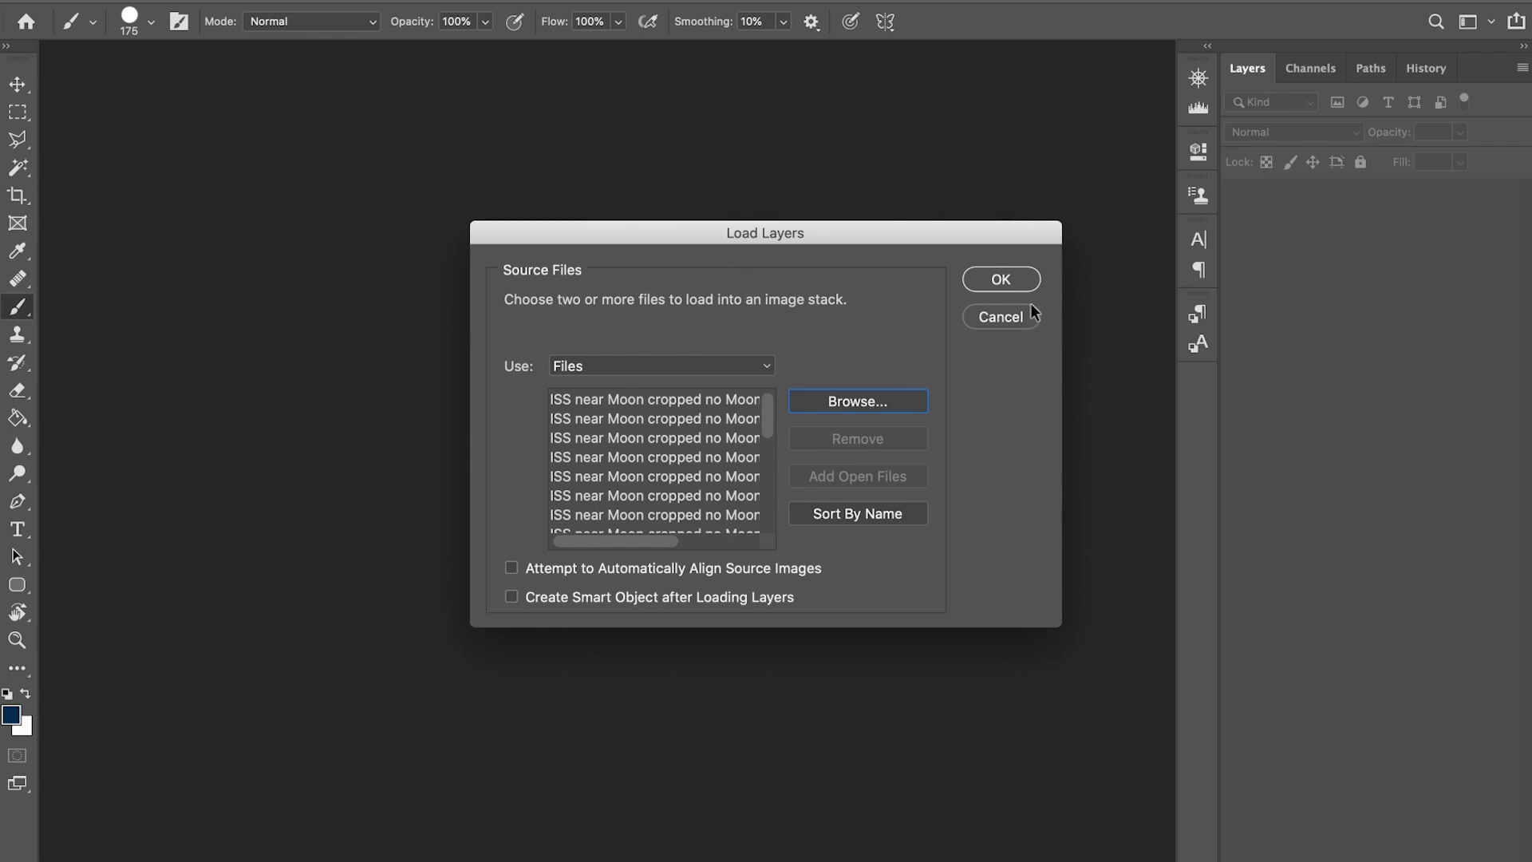
Load the listed frames as layers into a new Untitled1 document
left_click(1009, 277)
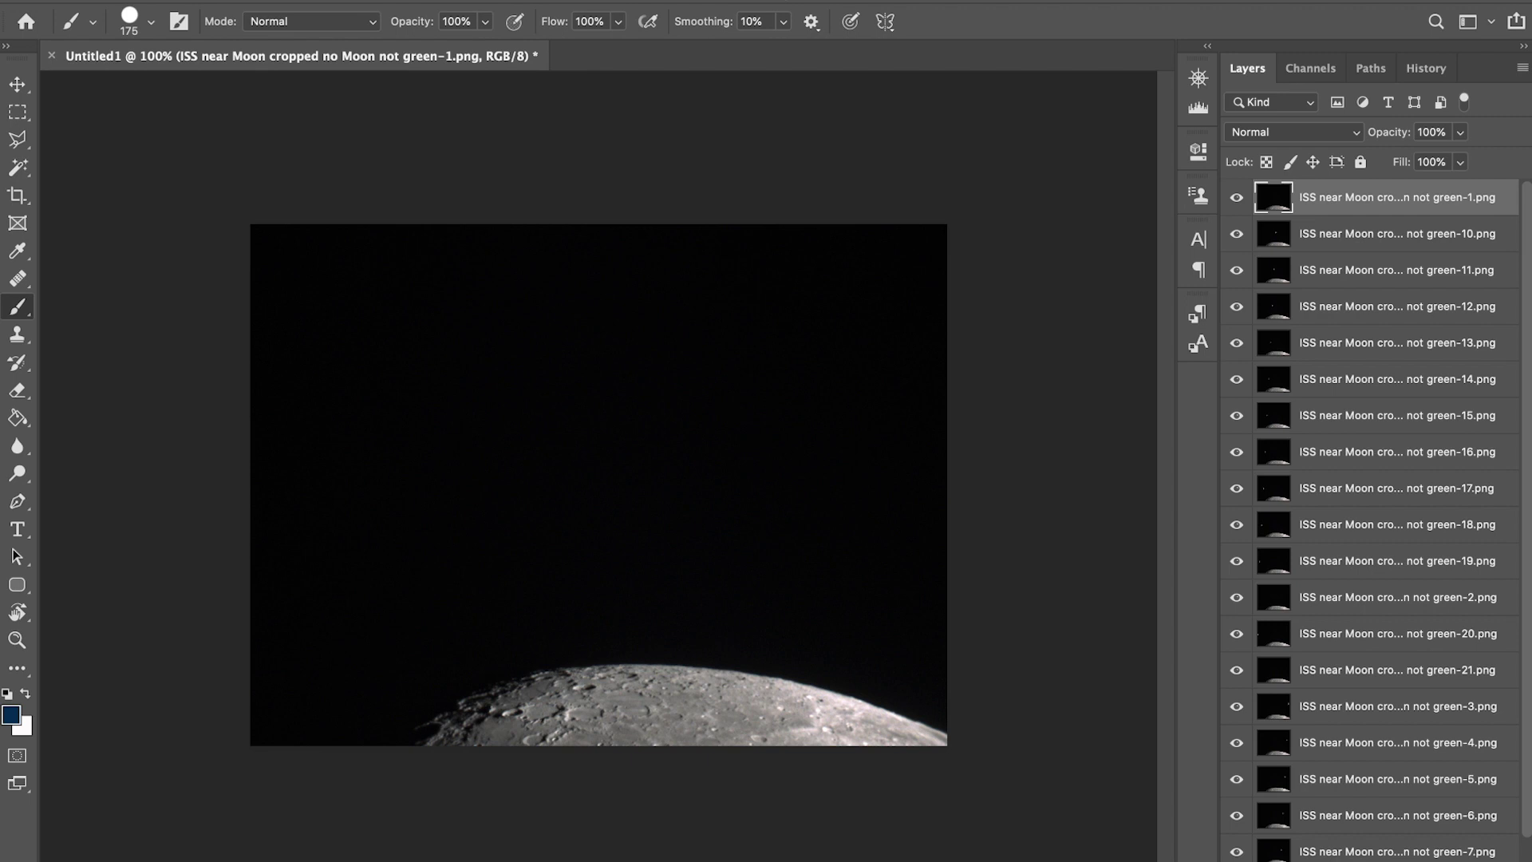
left_click(678, 0)
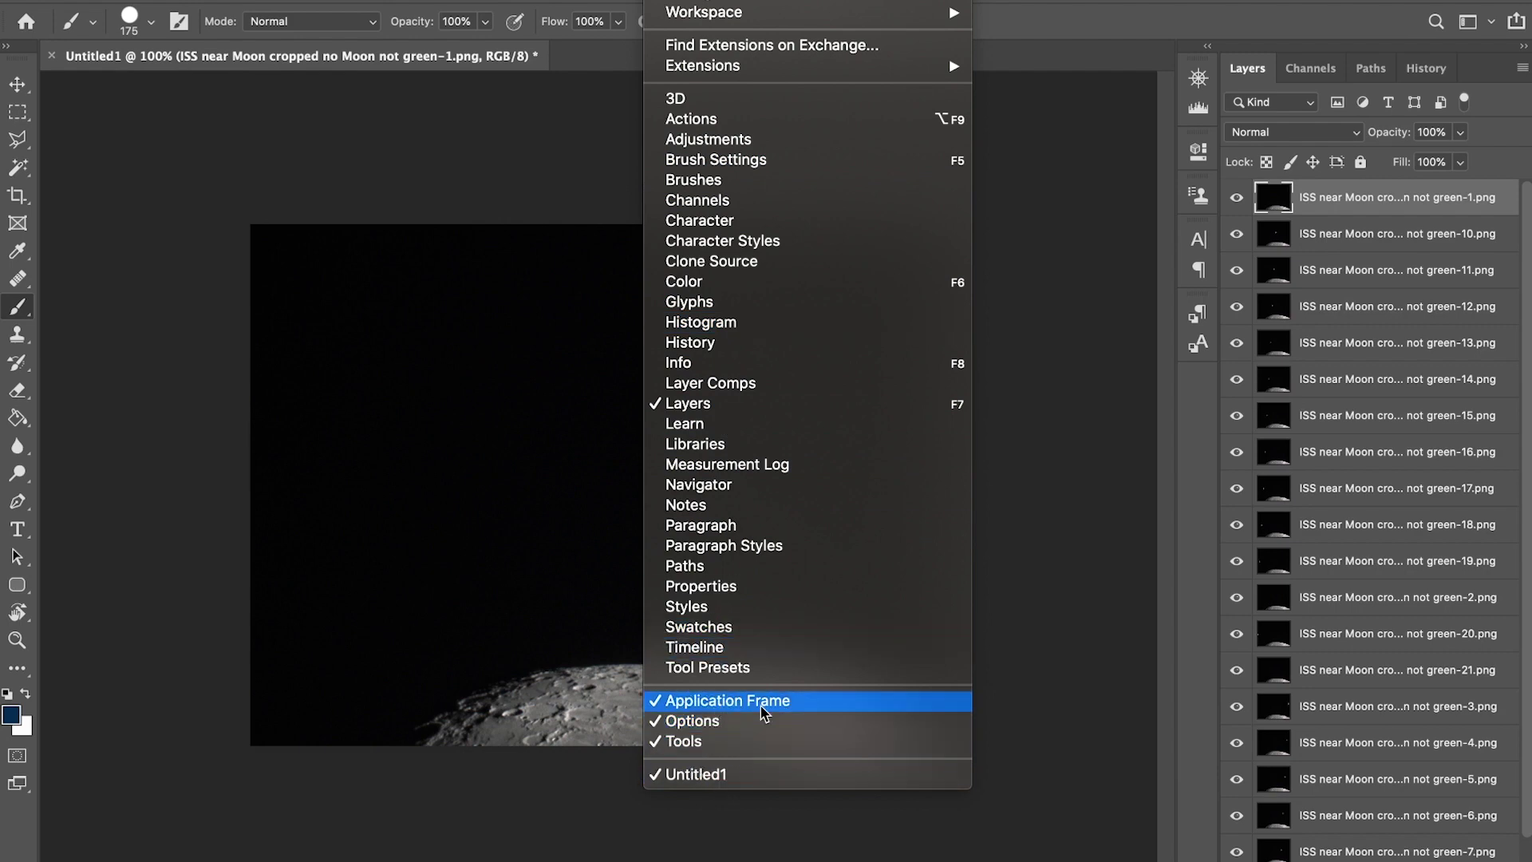
left_click(1272, 264)
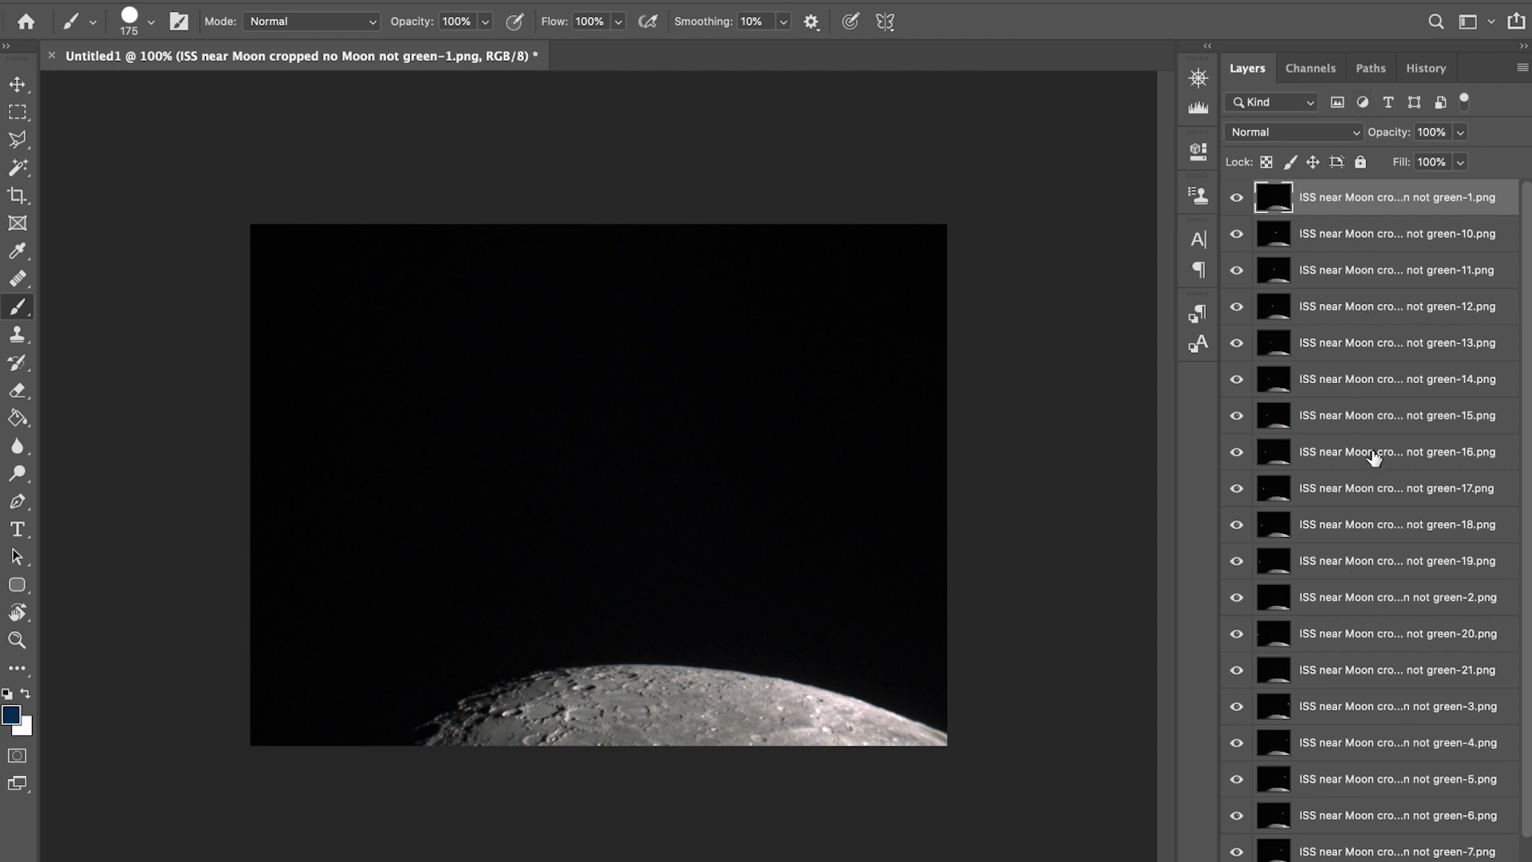
Select all 21 frame layers in the Layers panel, from green-1 to the last
scroll(1374, 459, "down", 2)
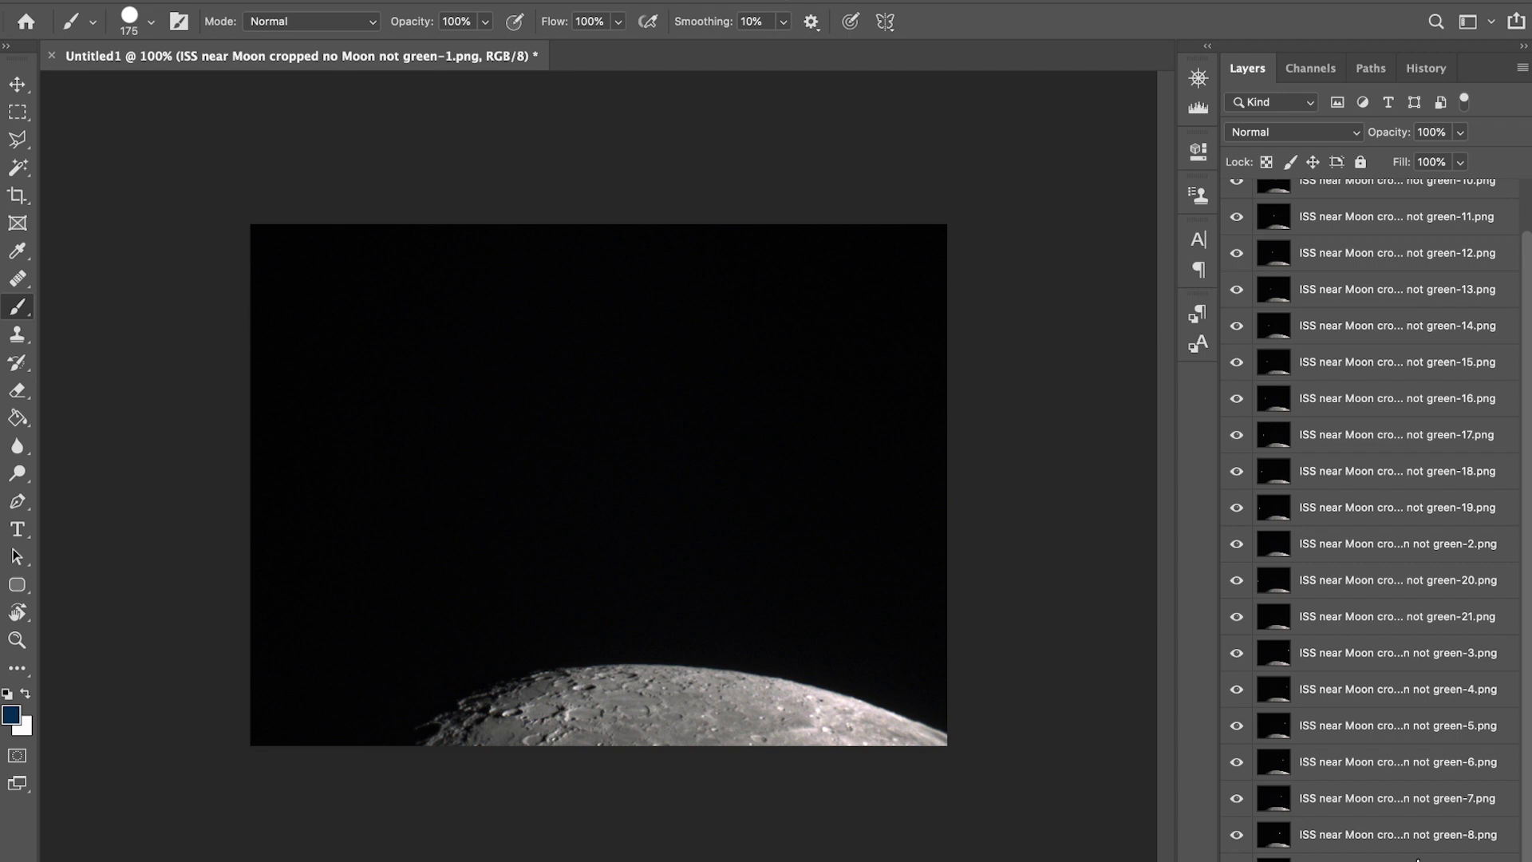
key("super+alt+a")
scroll(1429, 471, "up", 3)
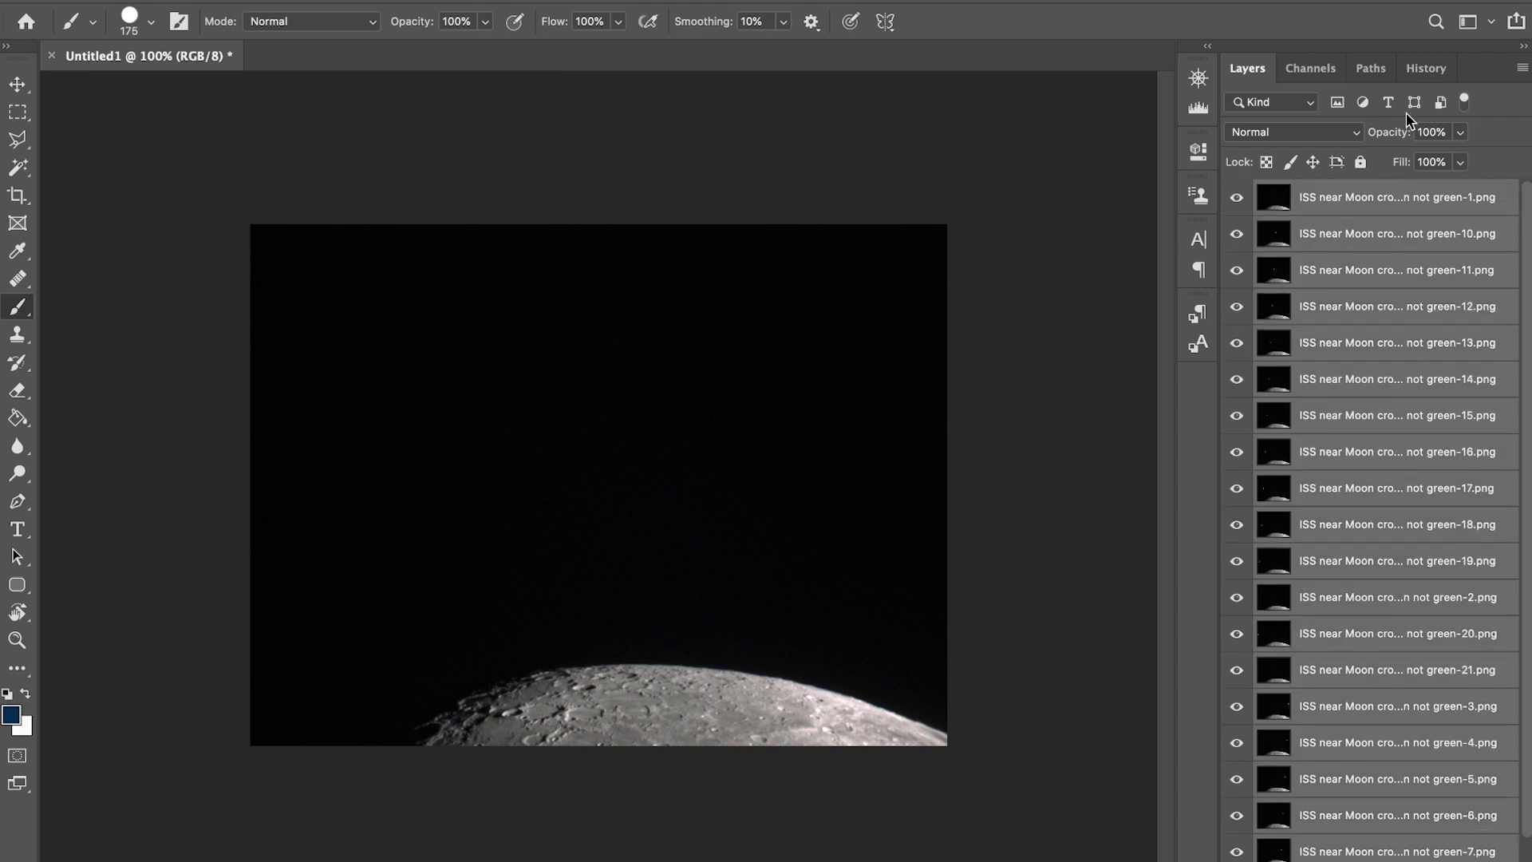
left_click(1397, 204)
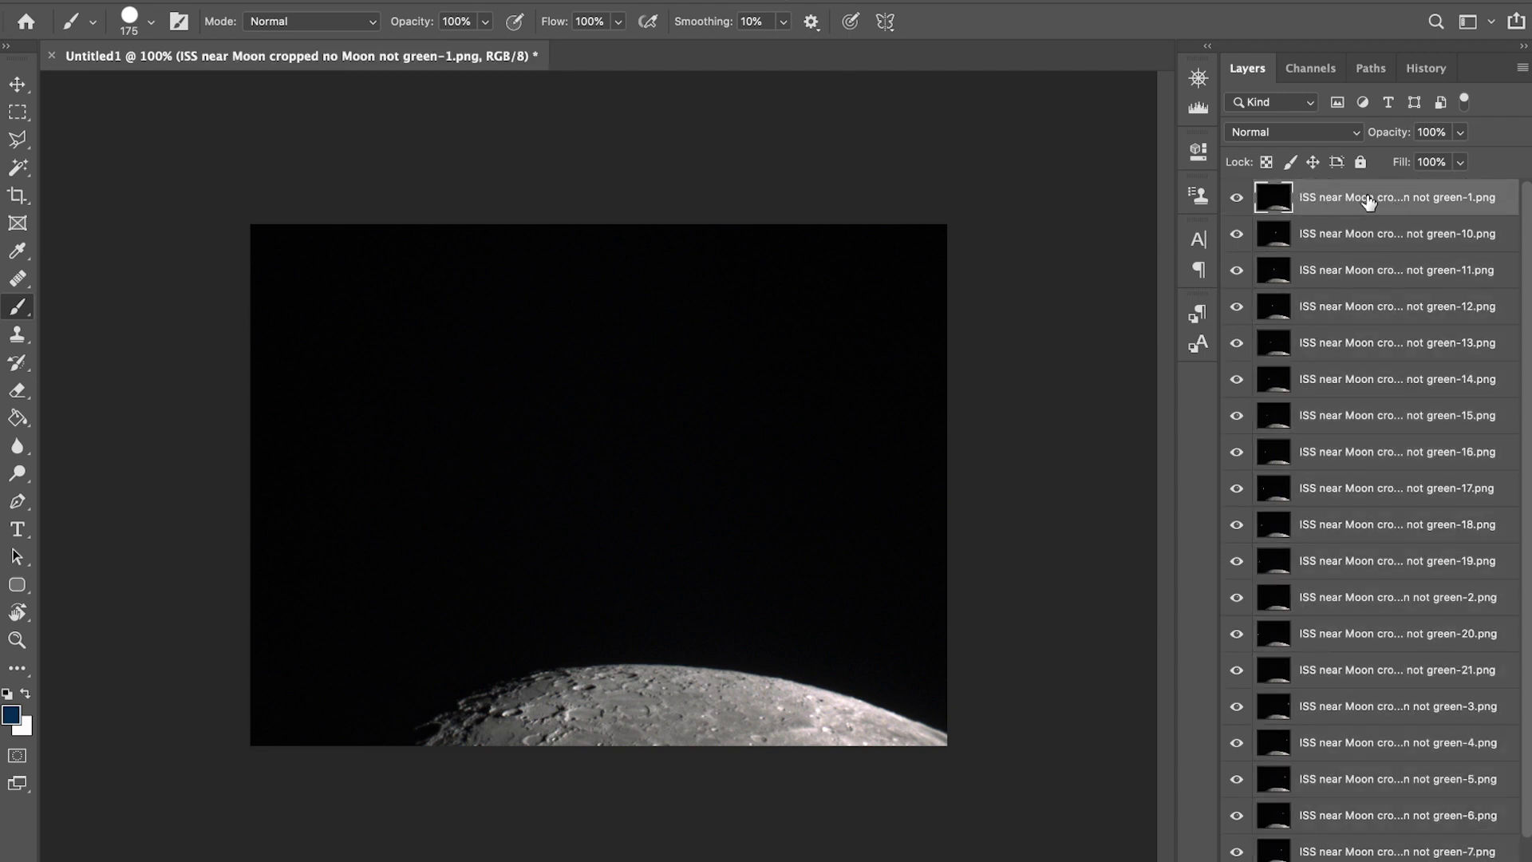
scroll(1372, 374, "down", 2)
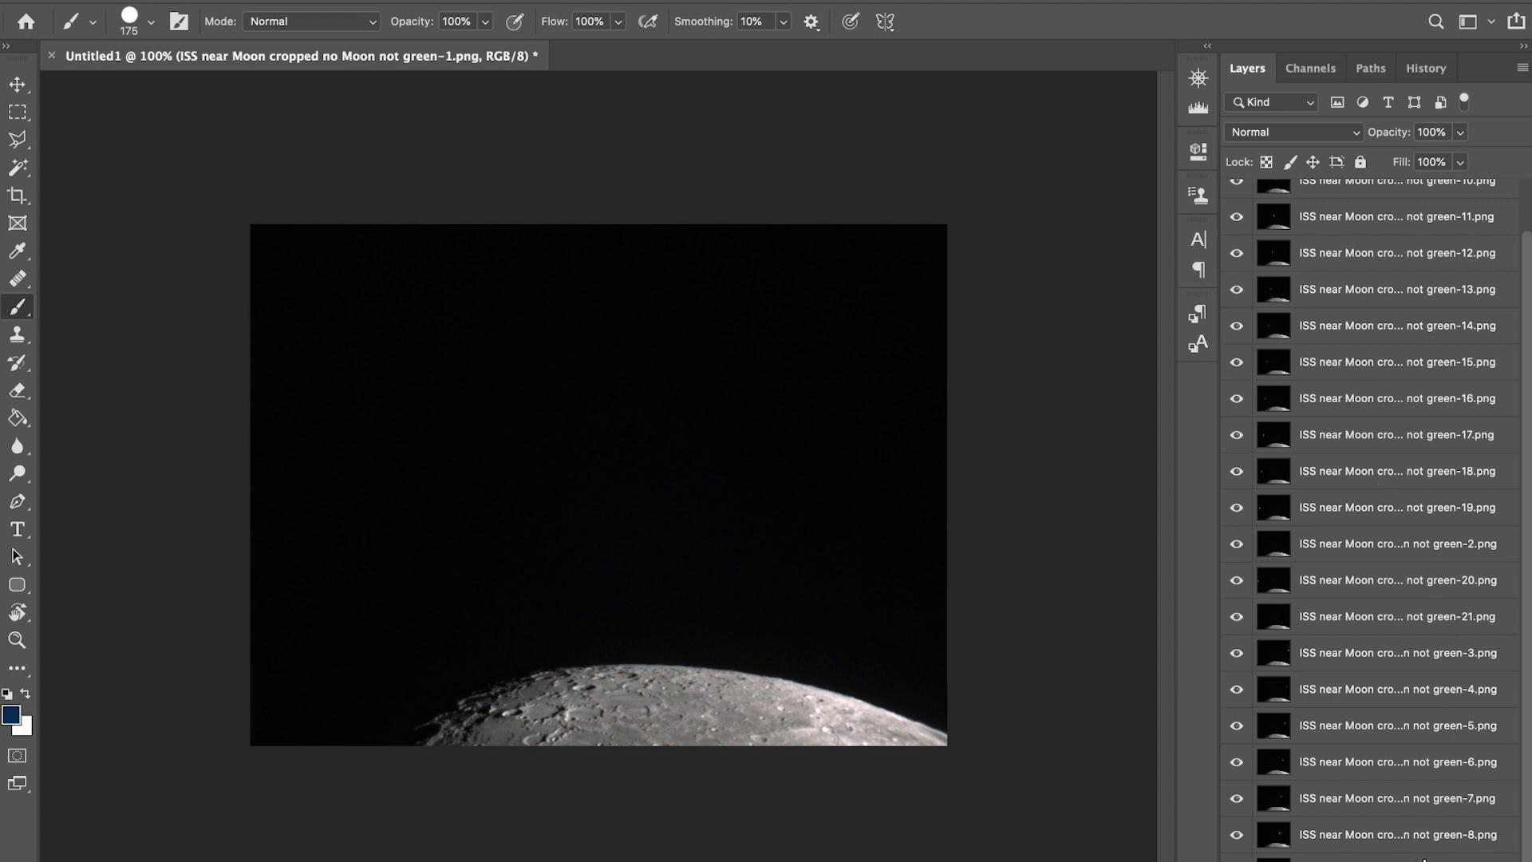
left_click(1425, 859, "shift")
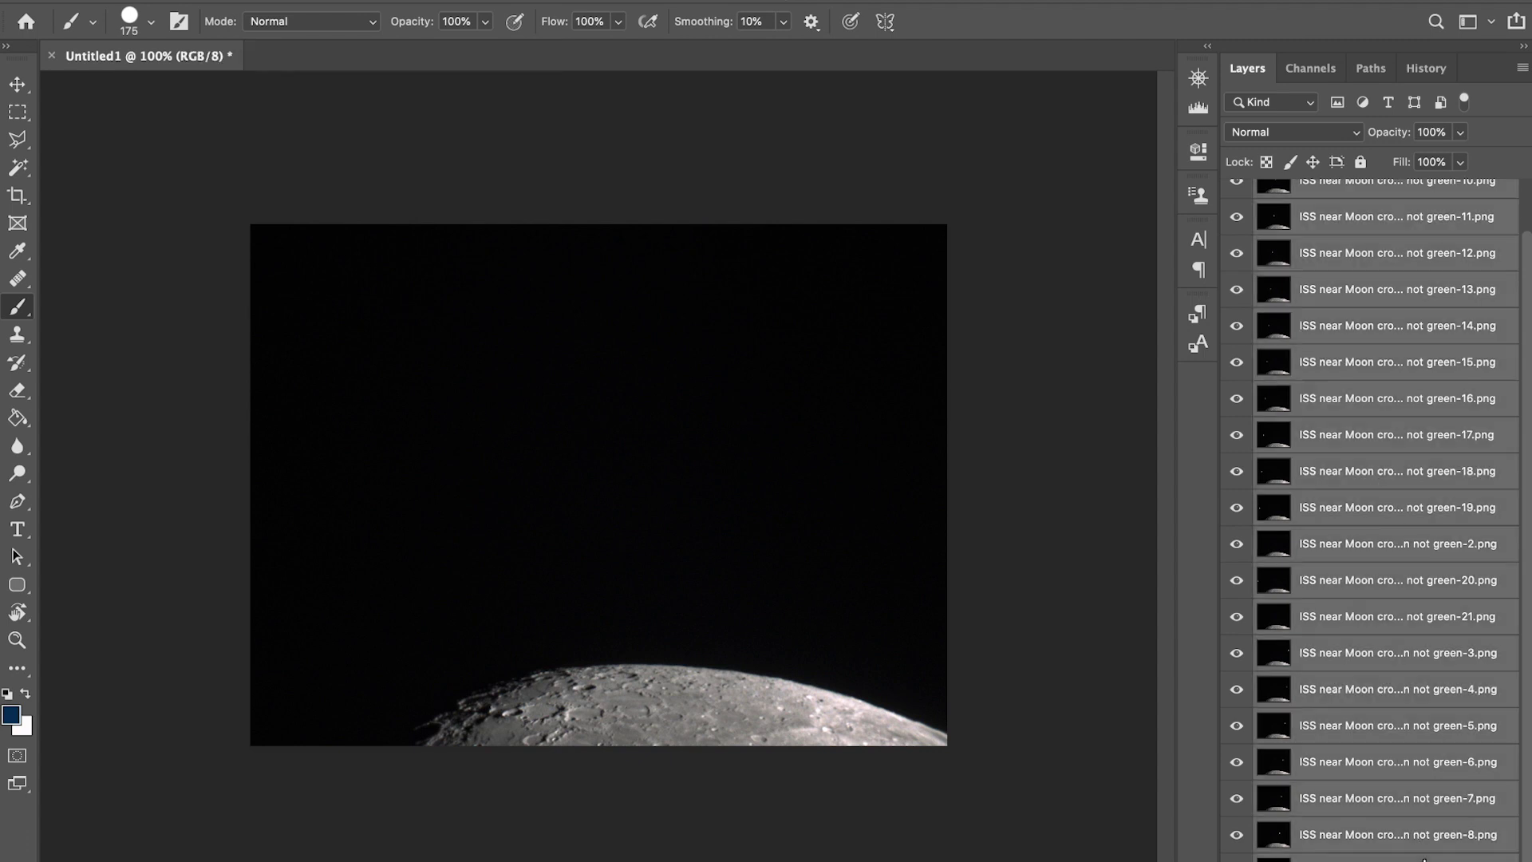
Blend the frame layers with Lighten and merge them into a single ISS-trail layer
left_click(1356, 136)
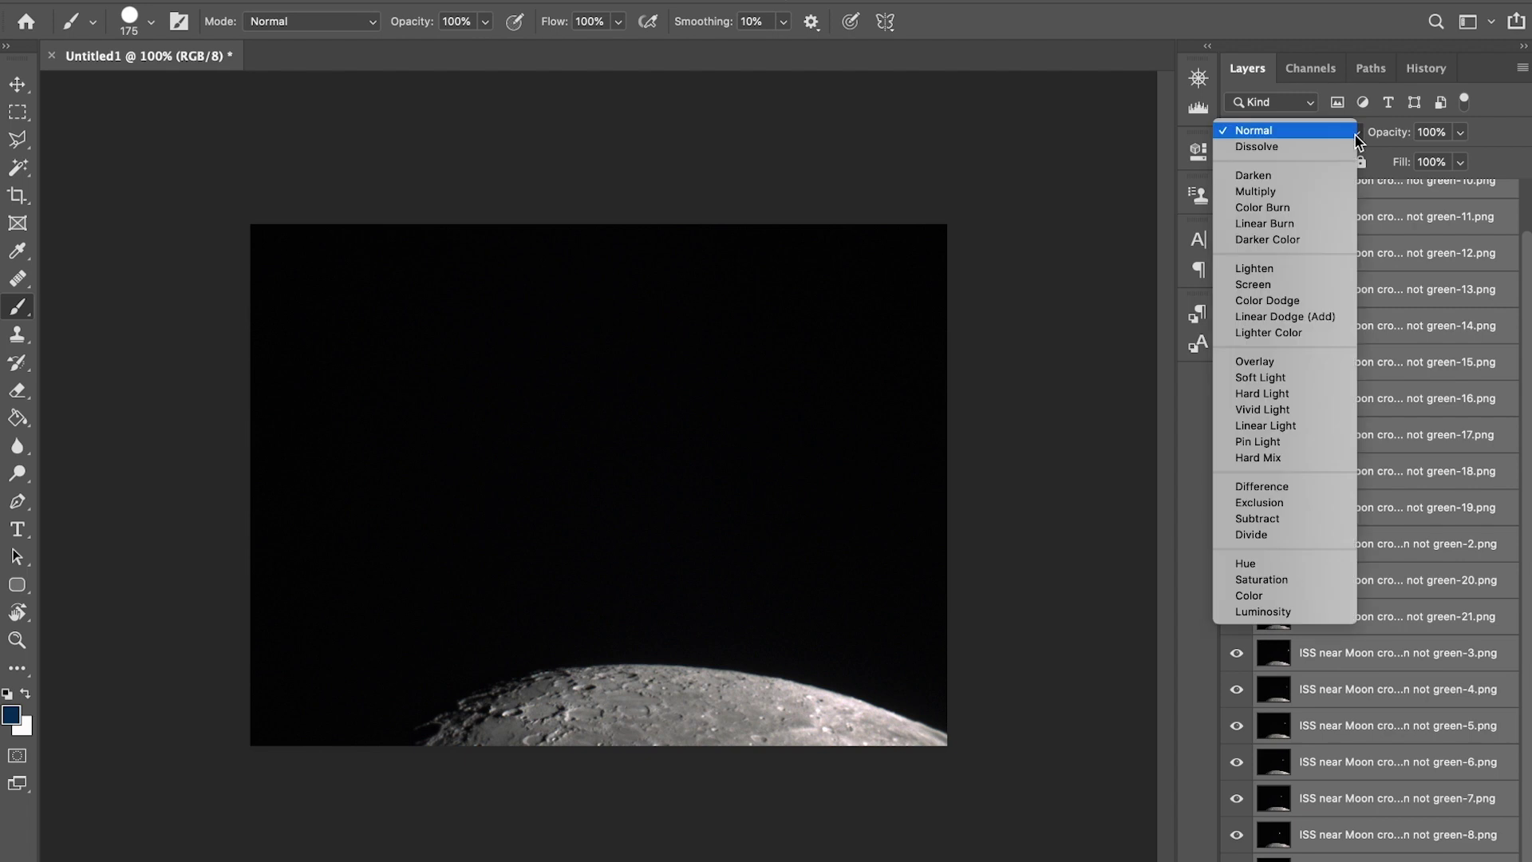
left_click(1280, 274)
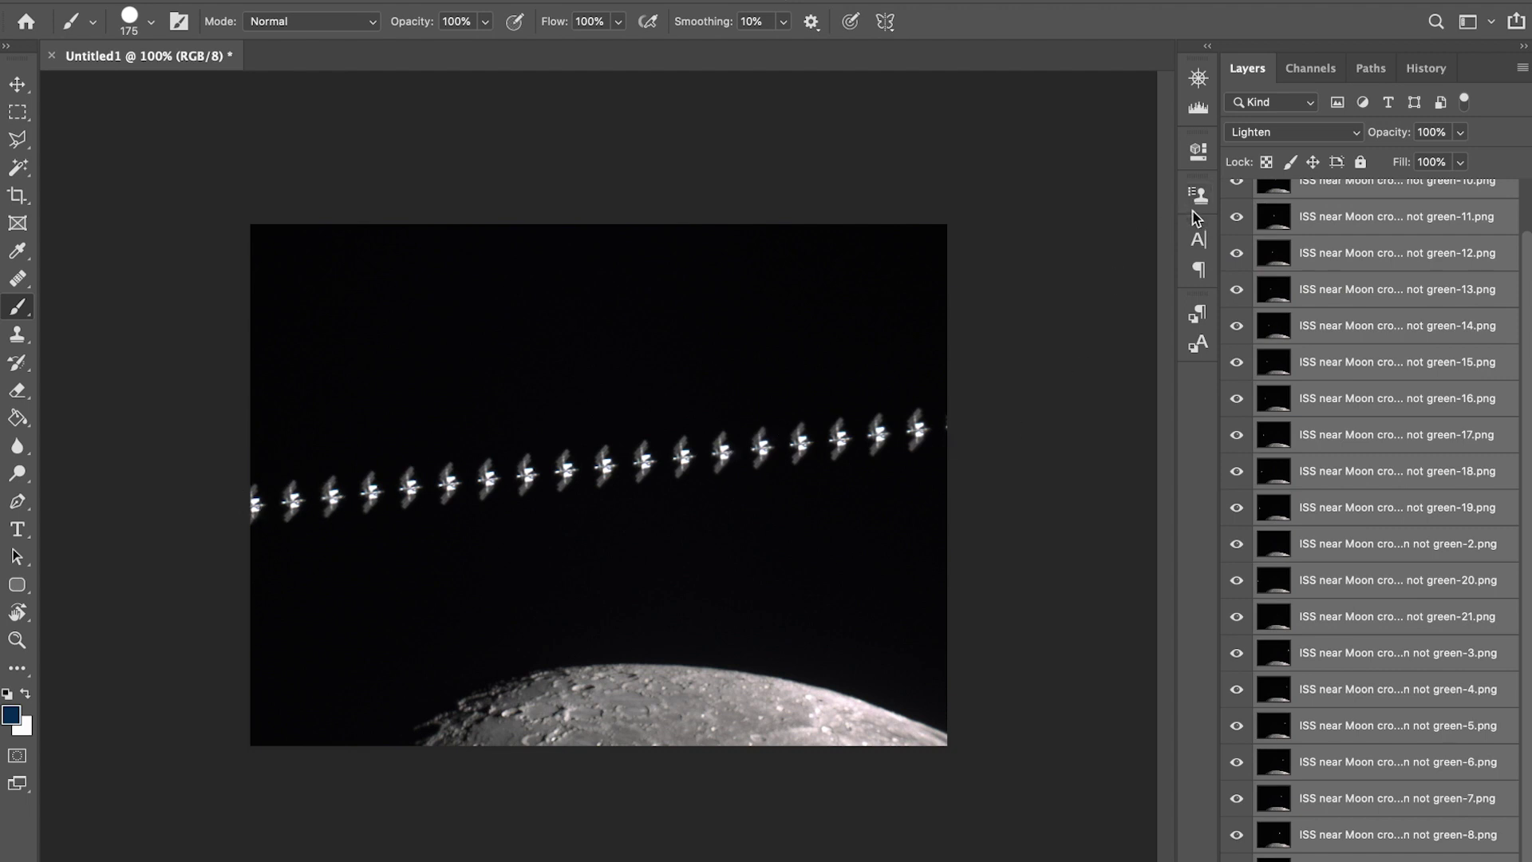
key("super+e")
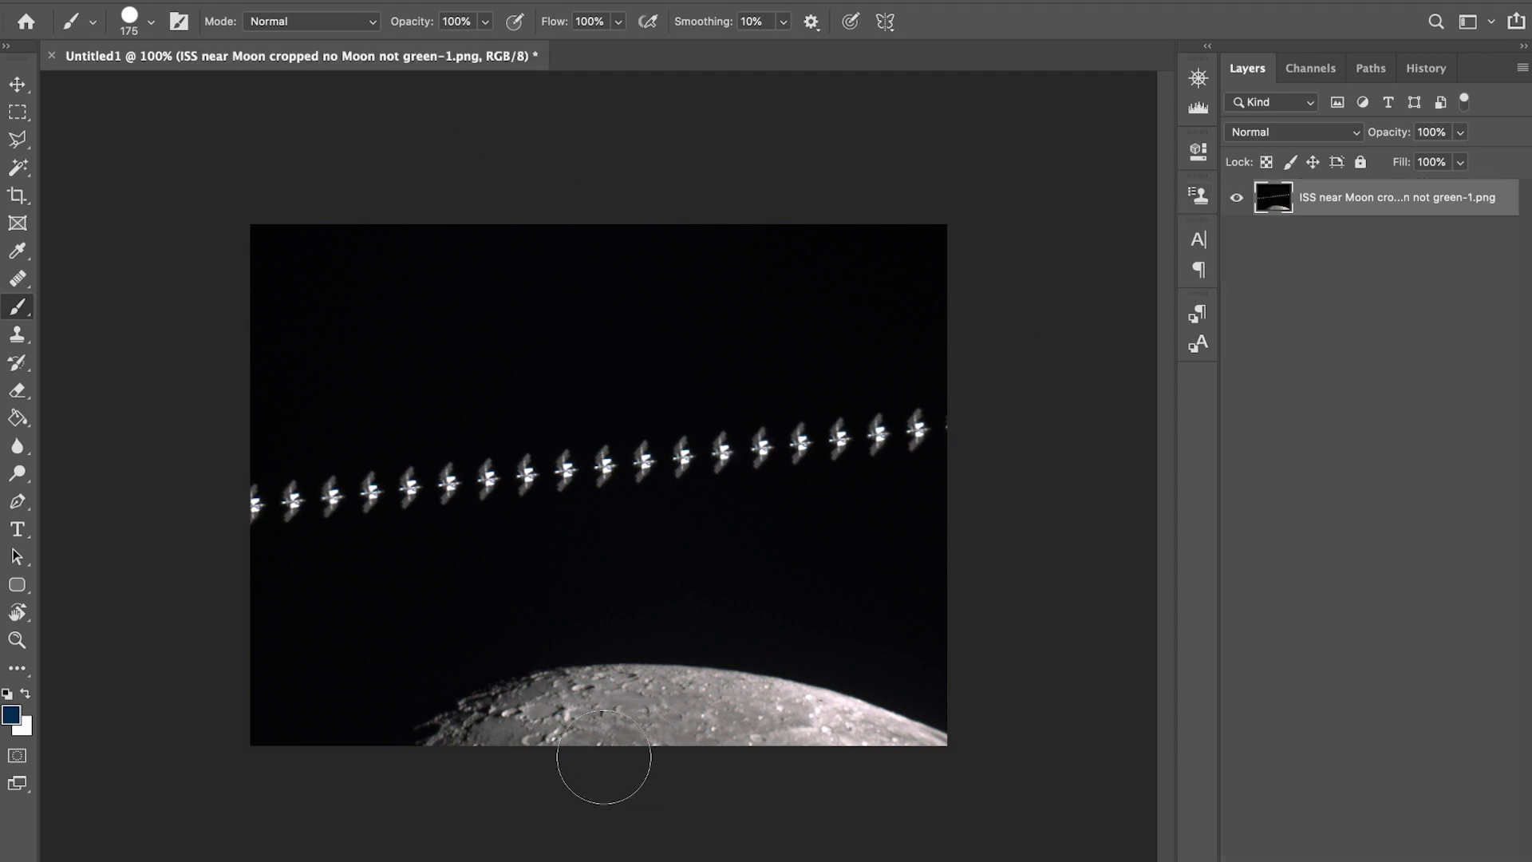
scroll(604, 757, "up", 4)
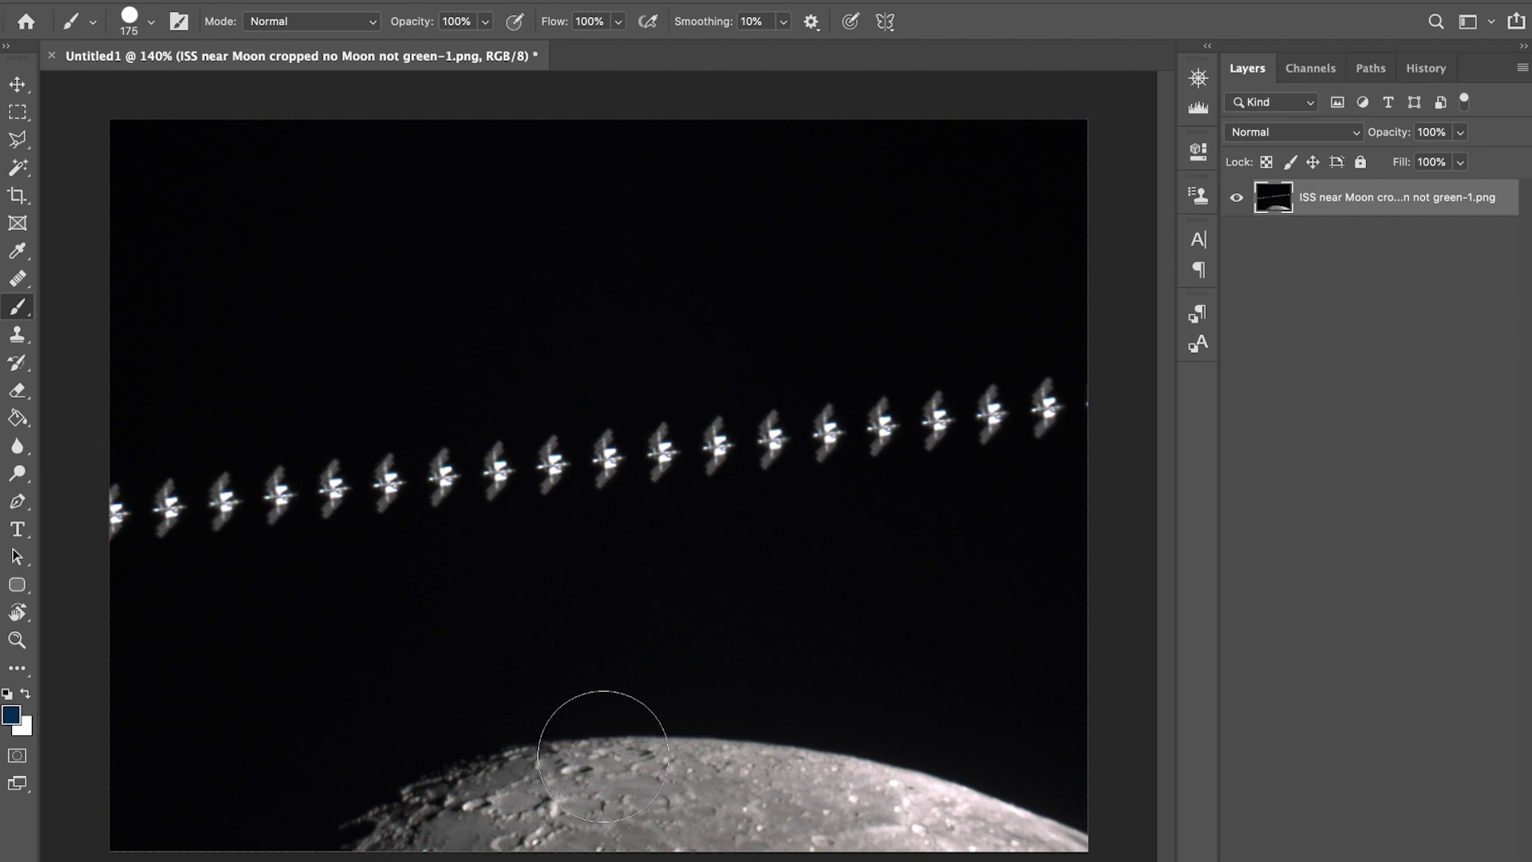
scroll(607, 719, "up", 4)
scroll(610, 735, "down", 5)
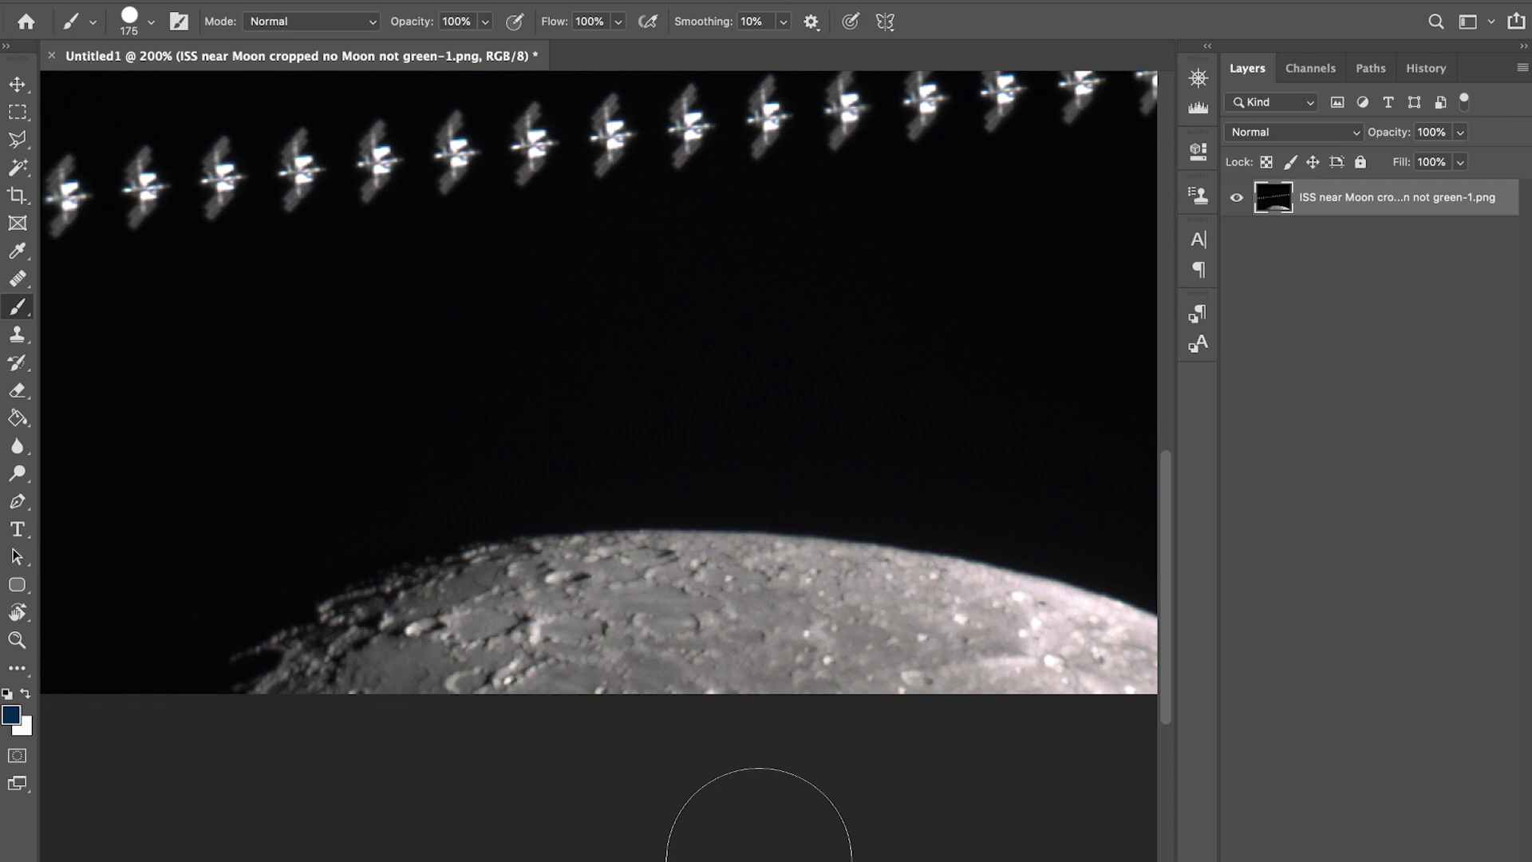
scroll(759, 860, "down", 5)
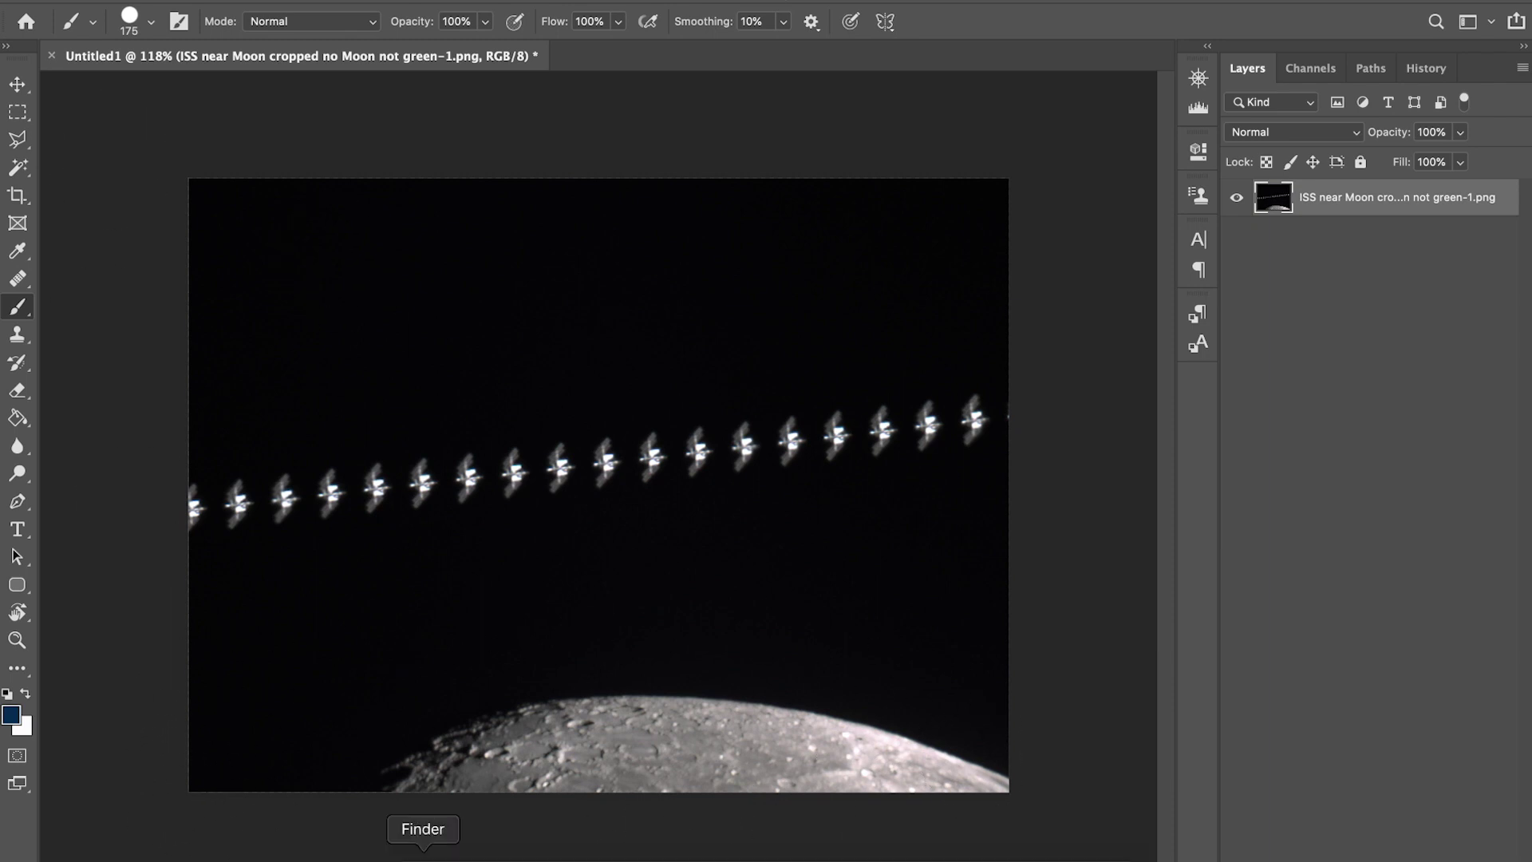
Go back in Finder to the Final folder and preview the half-Moon ISS photo full size
left_click(423, 857)
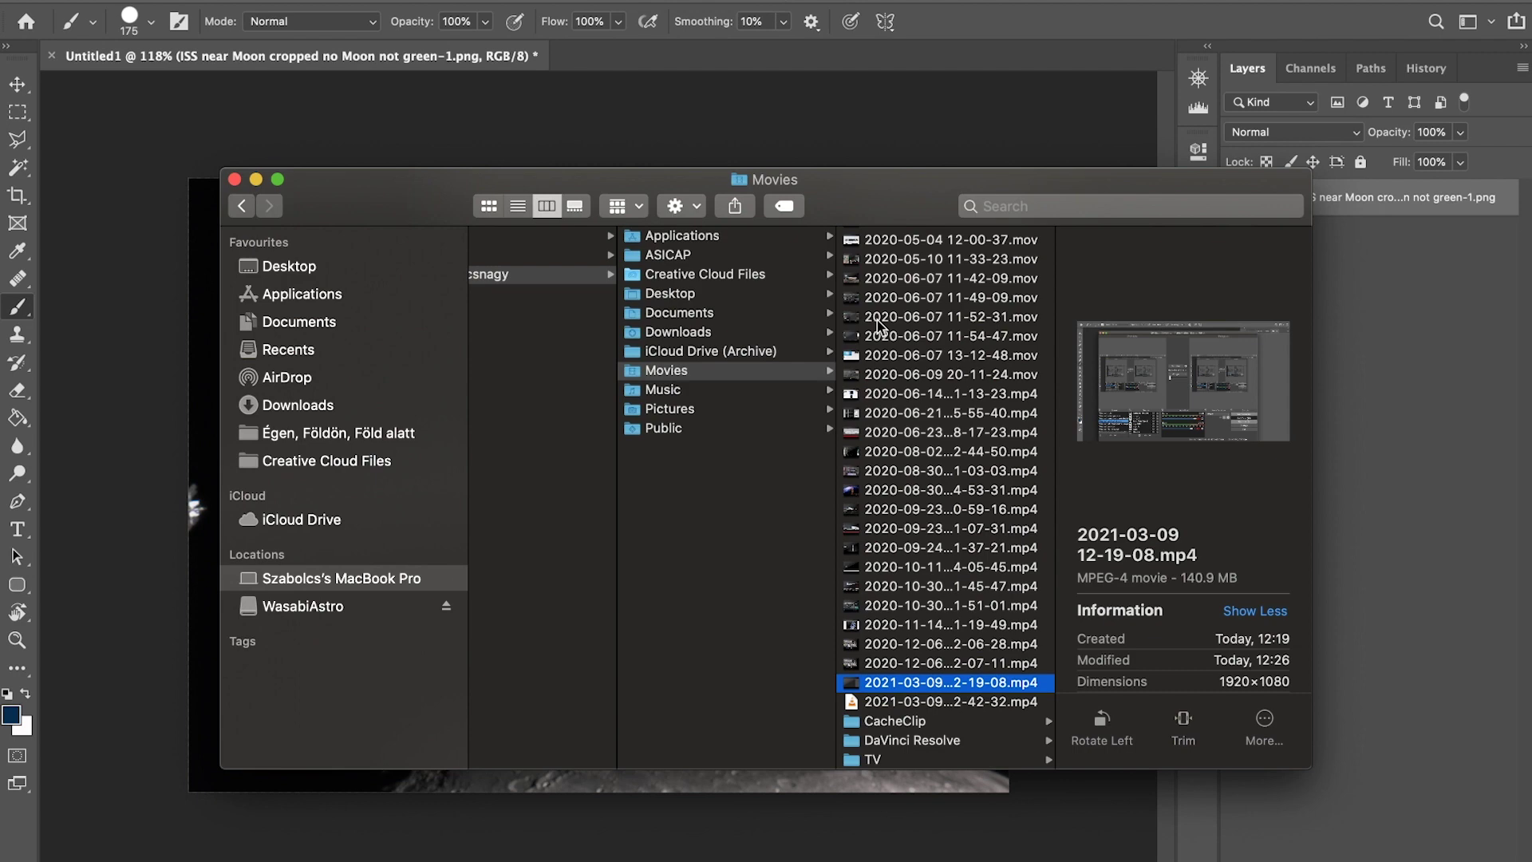
left_click(242, 207)
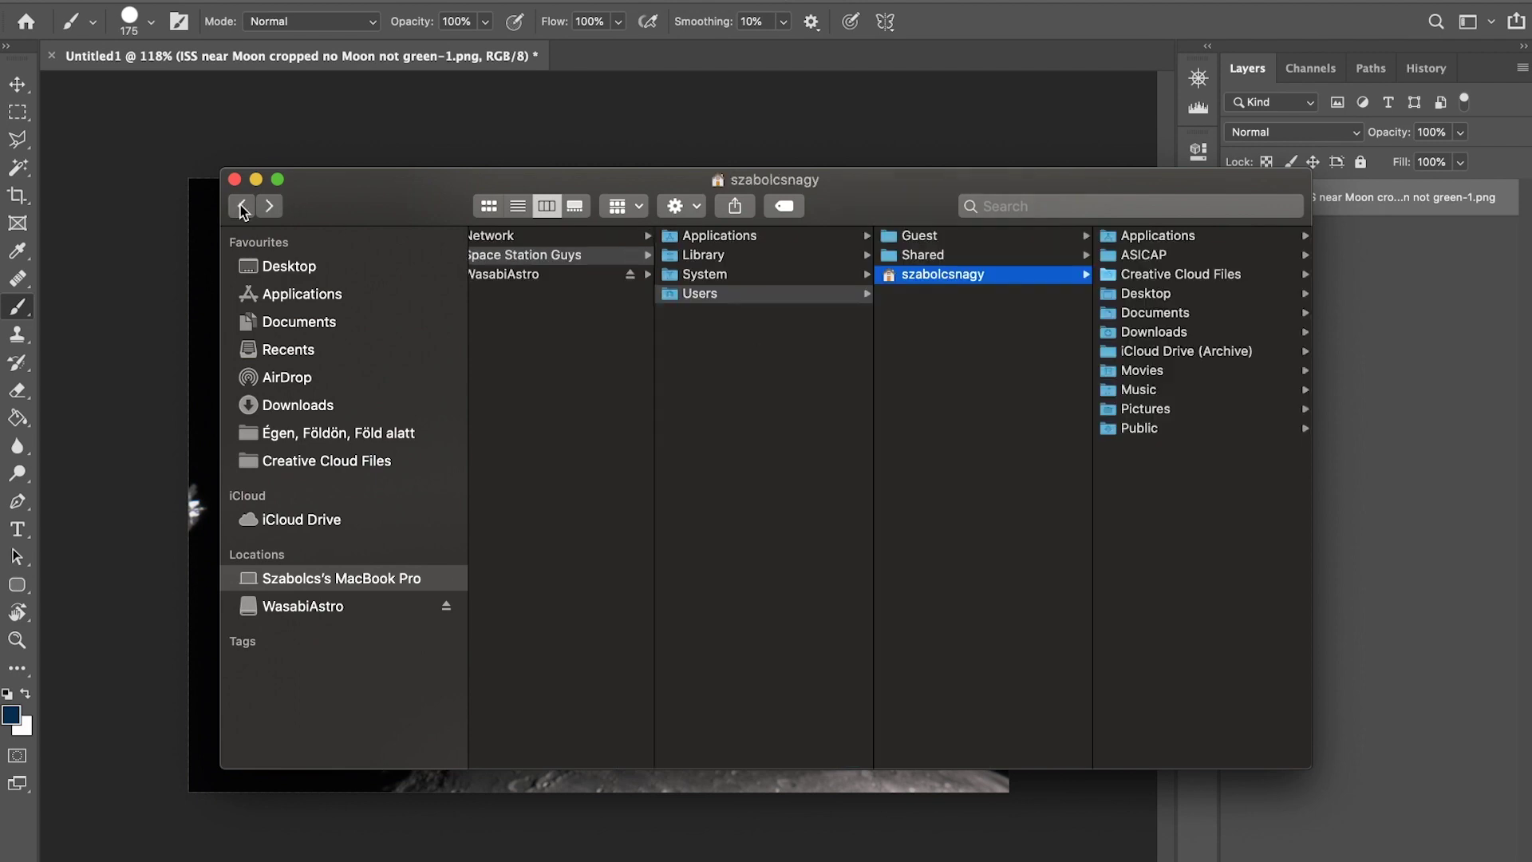
left_click(242, 206)
left_click(242, 206)
left_click(242, 207)
left_click(242, 207)
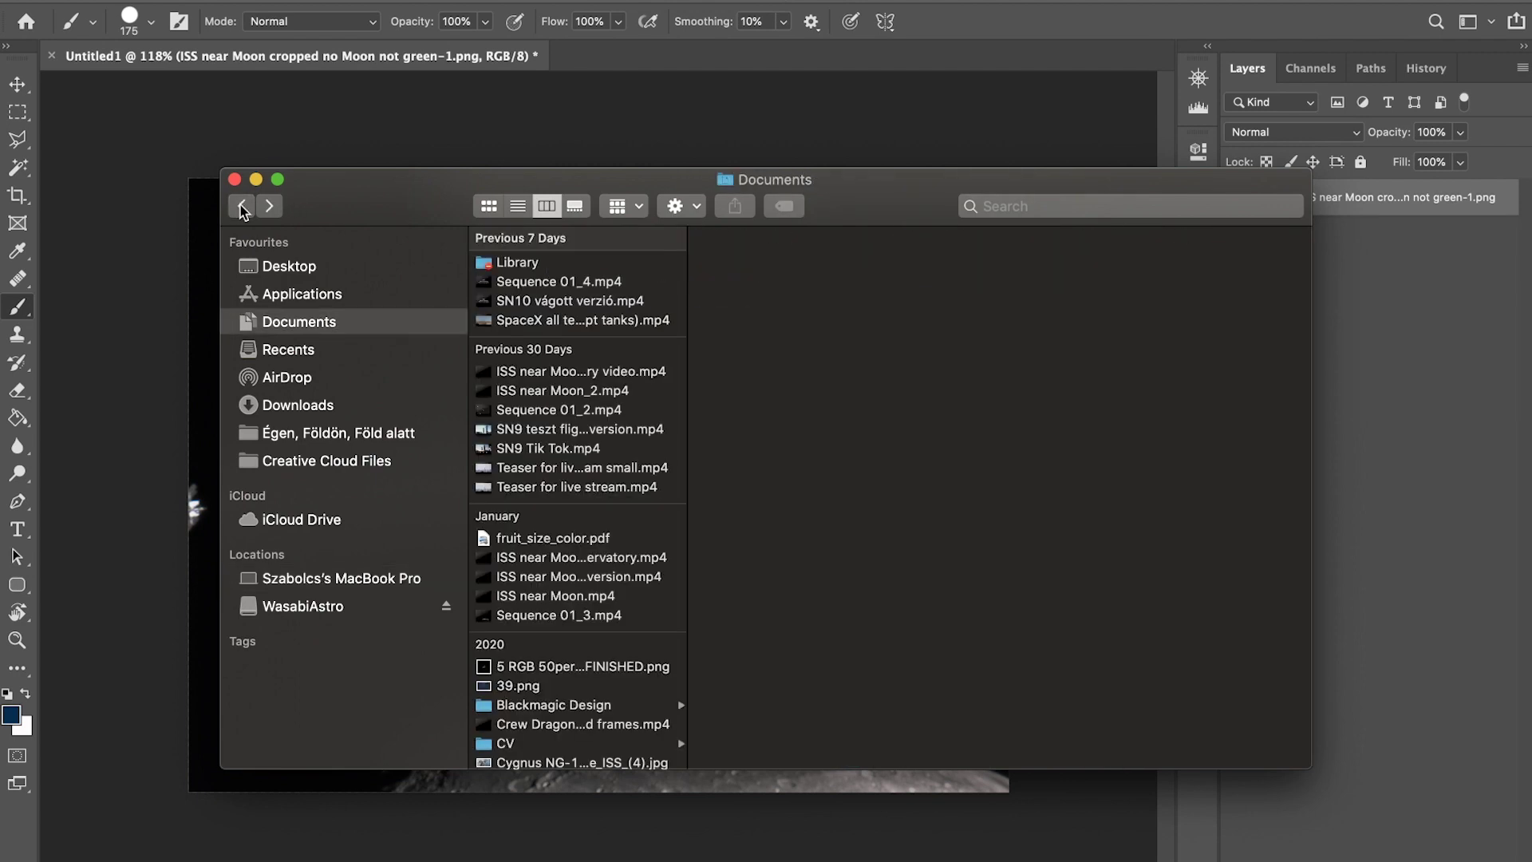
left_click(242, 207)
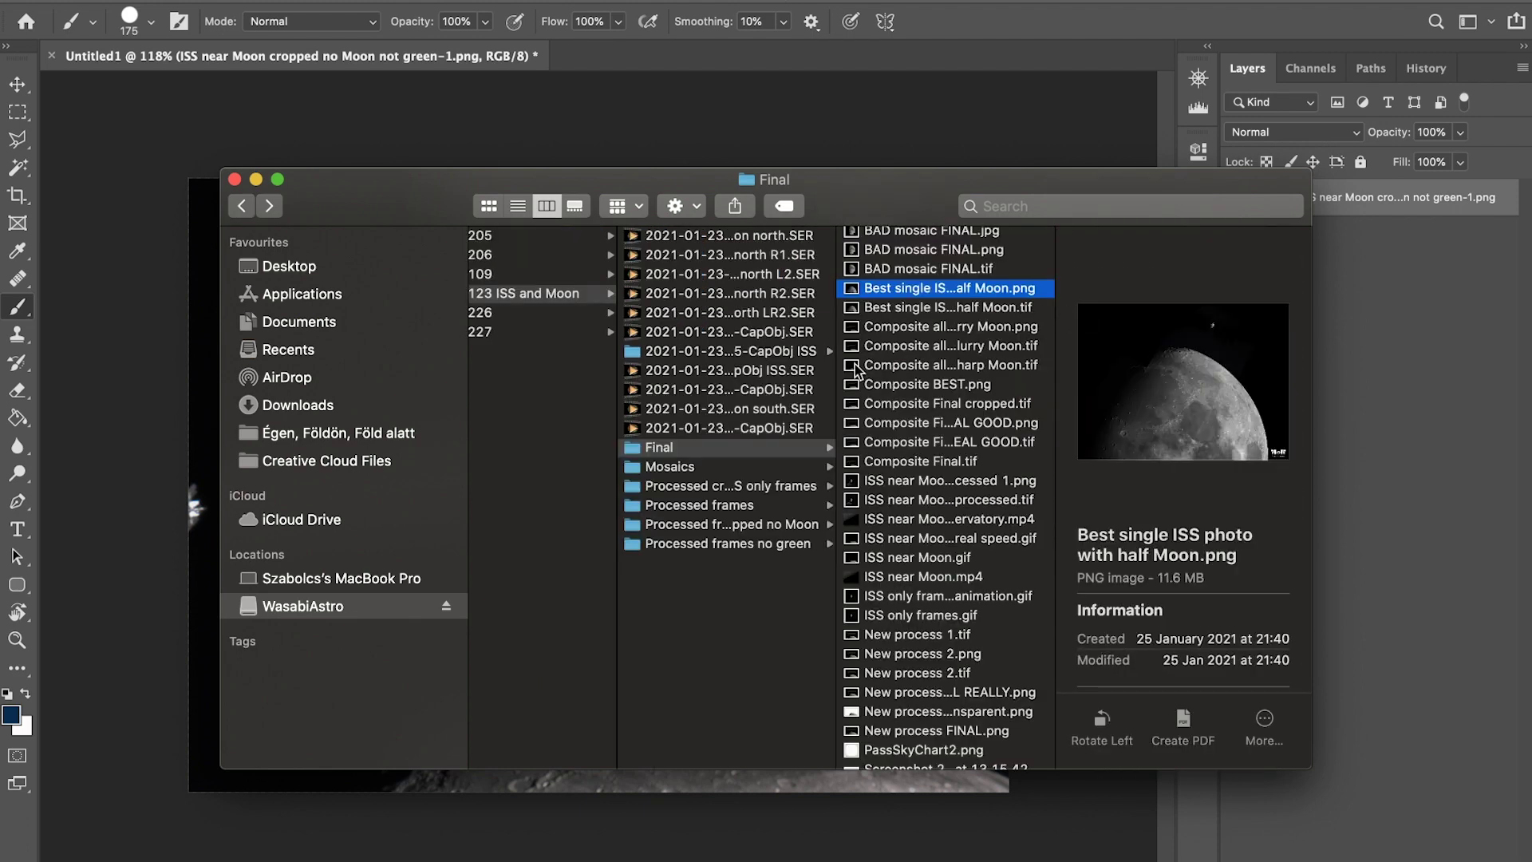
key("space")
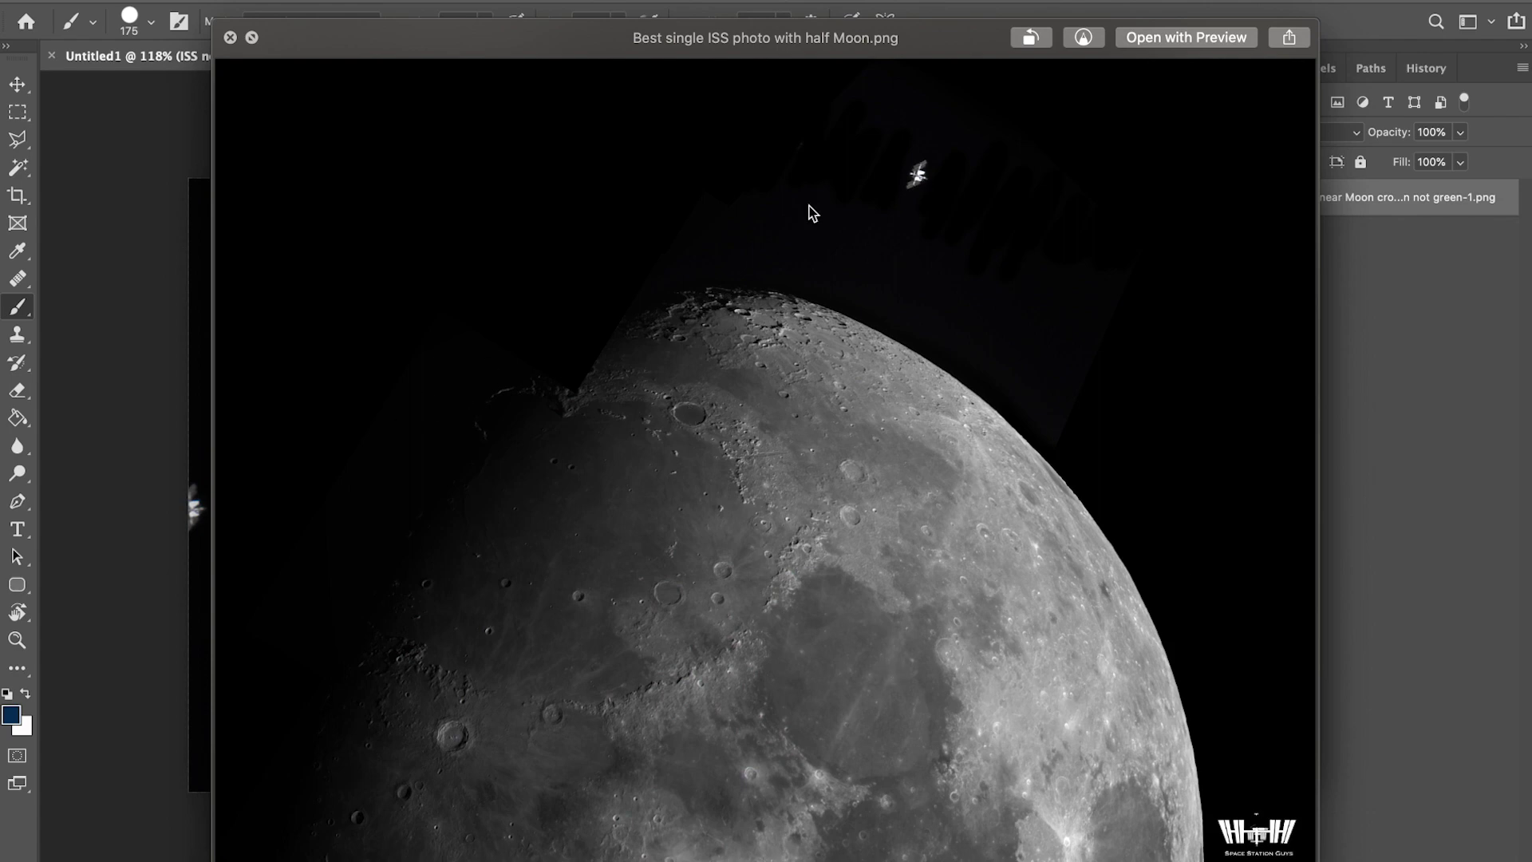
scroll(851, 285, "up", 5)
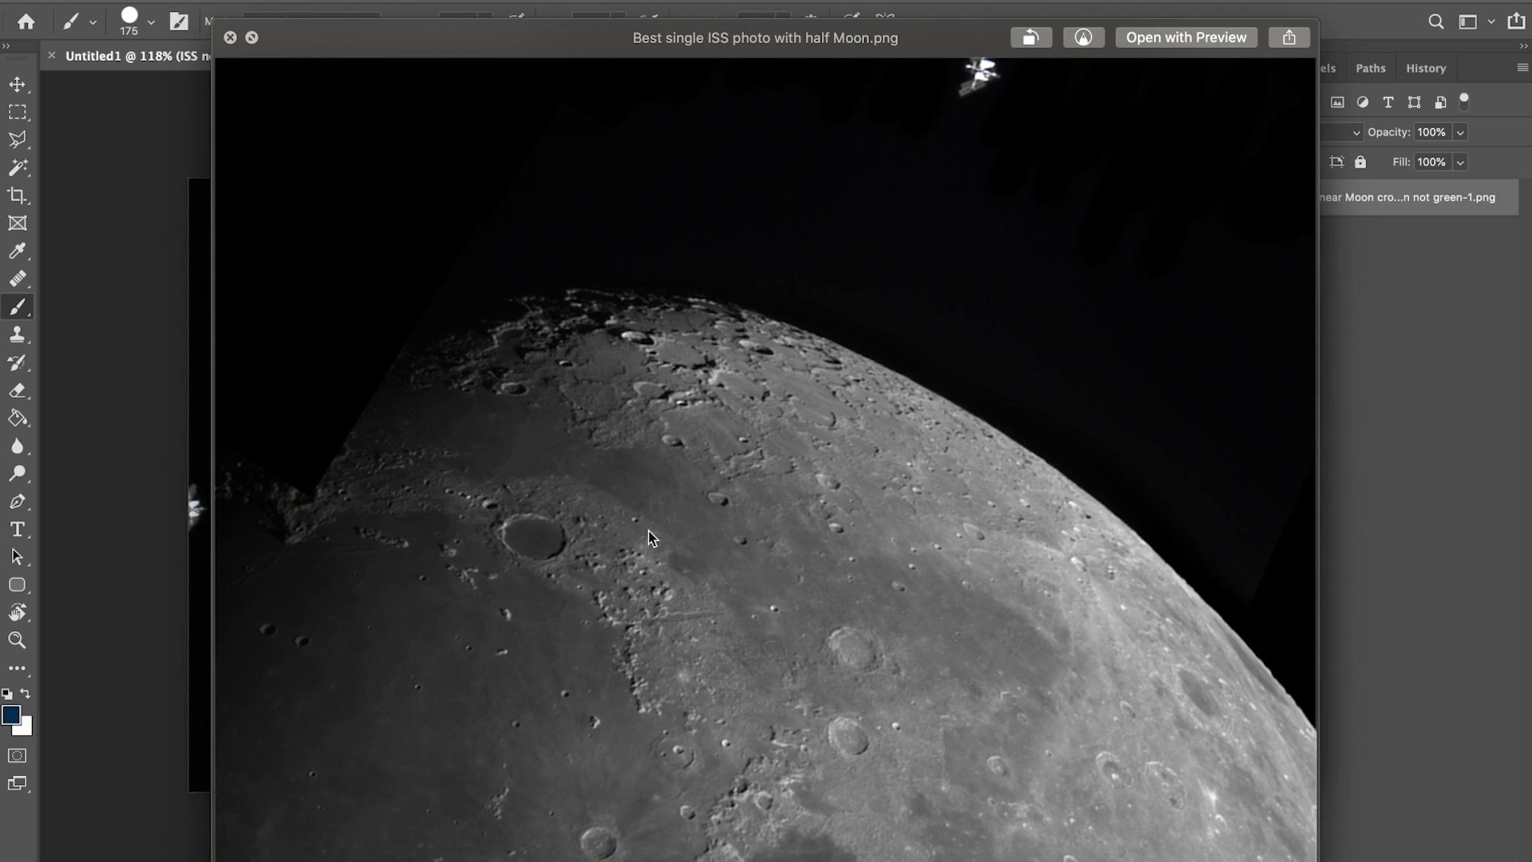
scroll(651, 539, "up", 2)
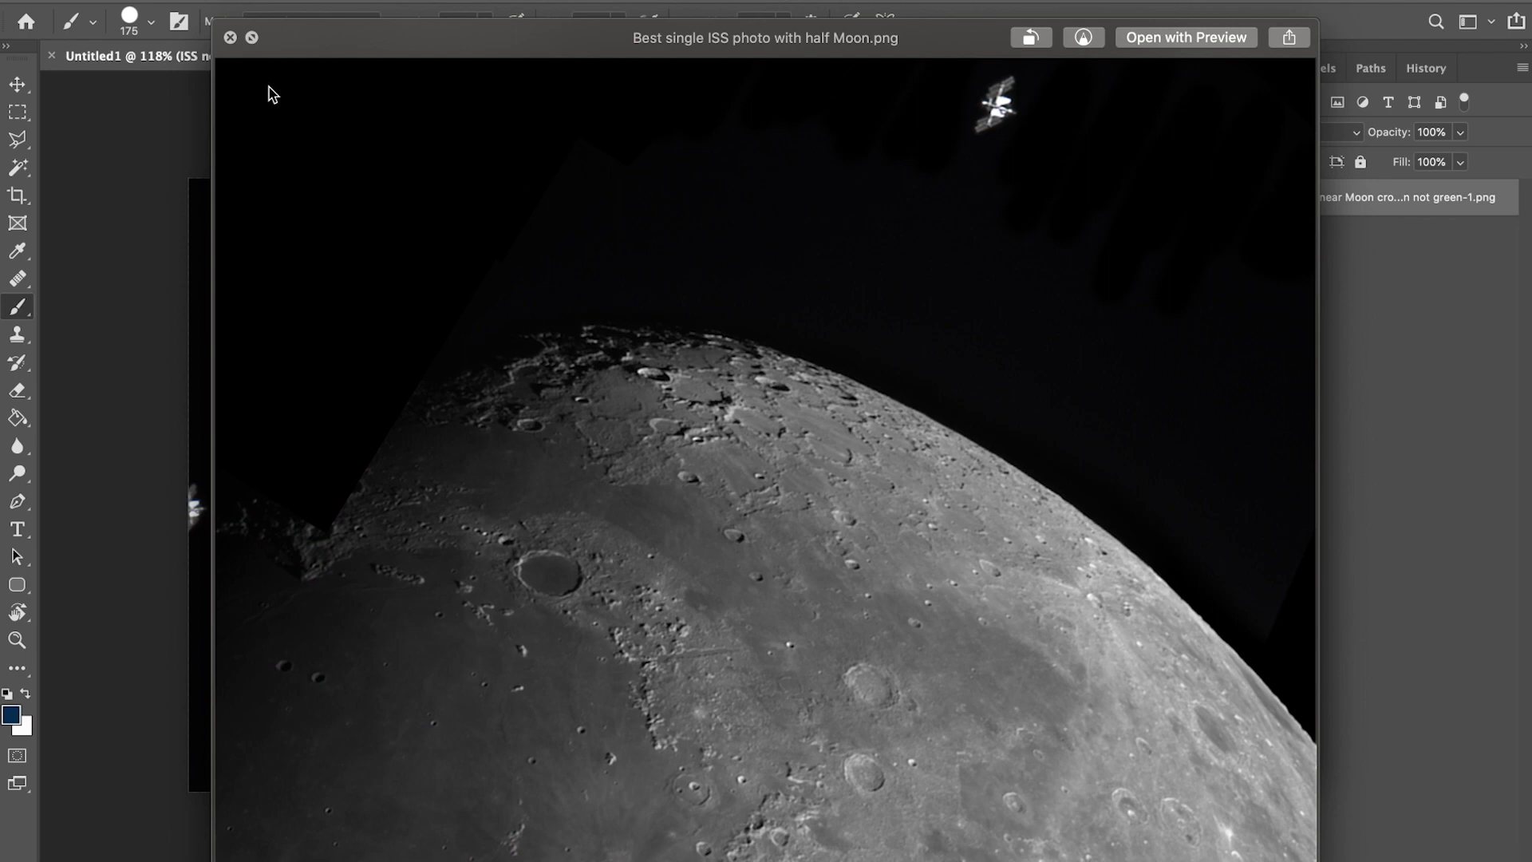
Preview Composite Final cropped.tif, then reopen Best single ISS photo with half Moon.png full size
left_click(230, 37)
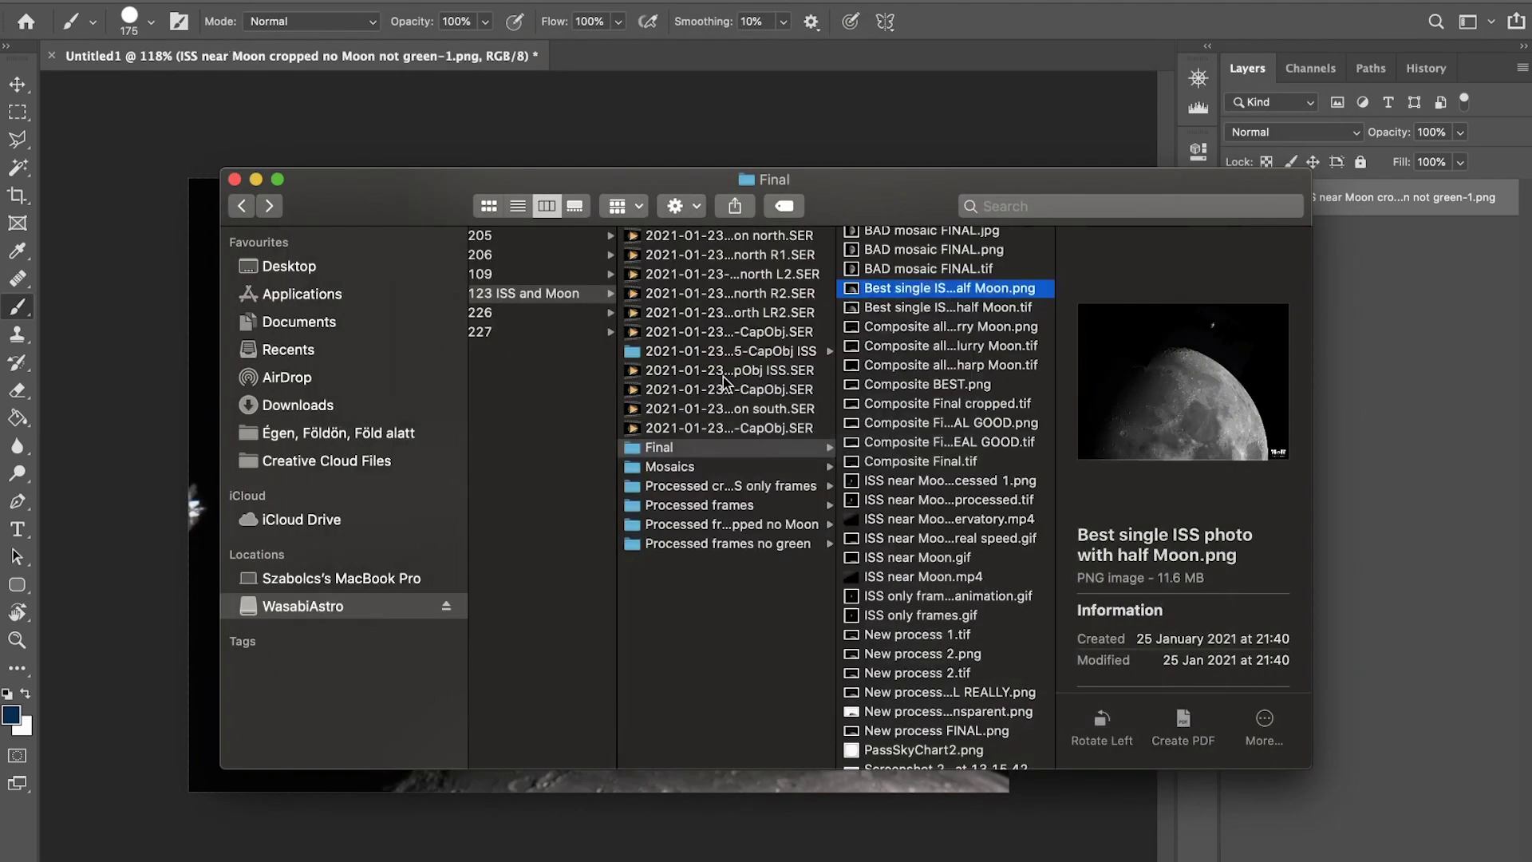
left_click(975, 400)
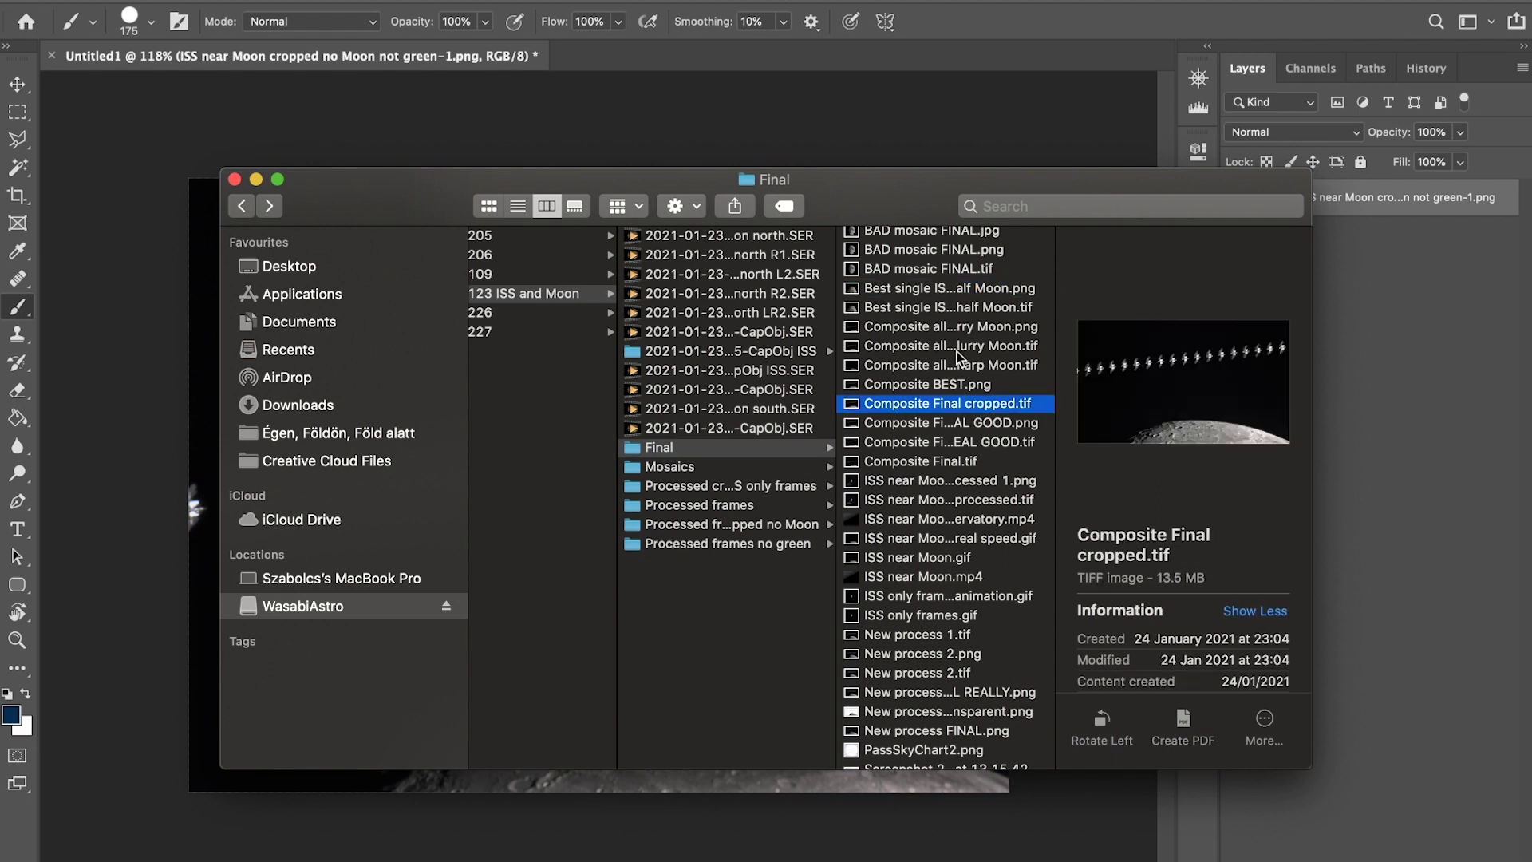
left_click(974, 367)
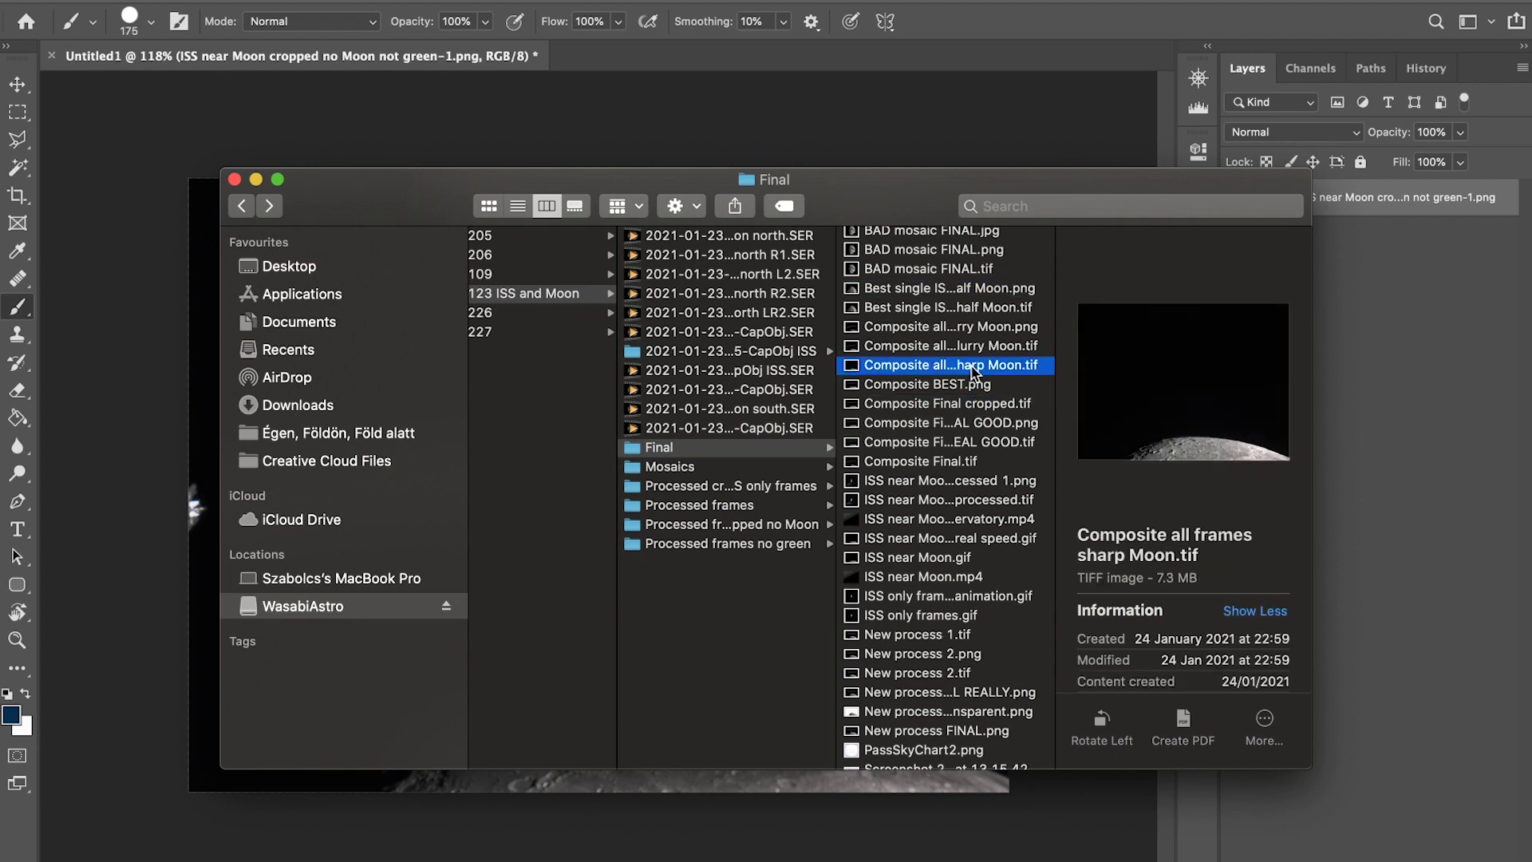
left_click(975, 405)
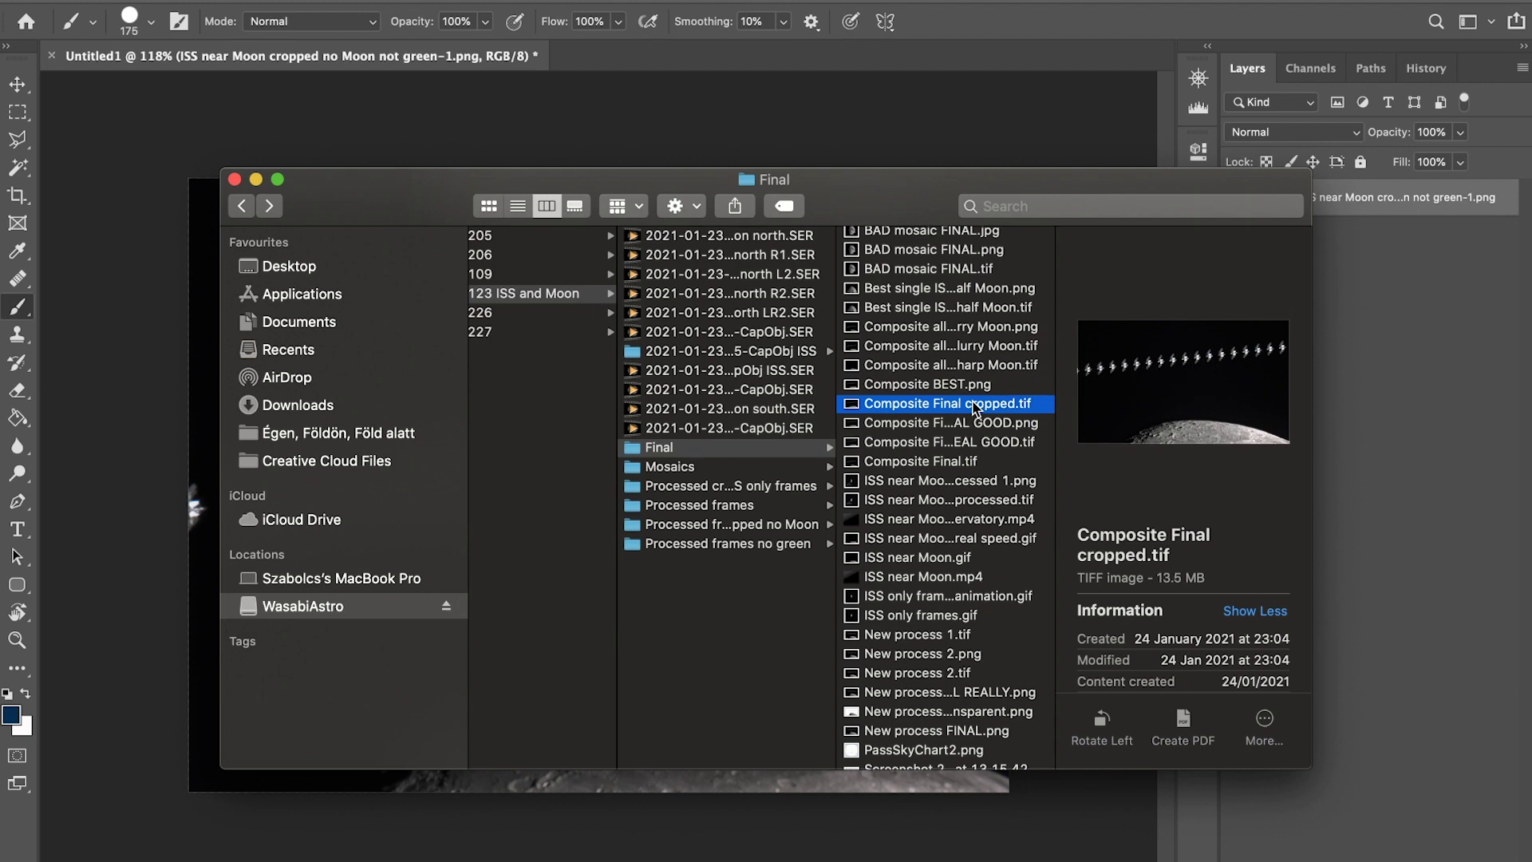
key("space")
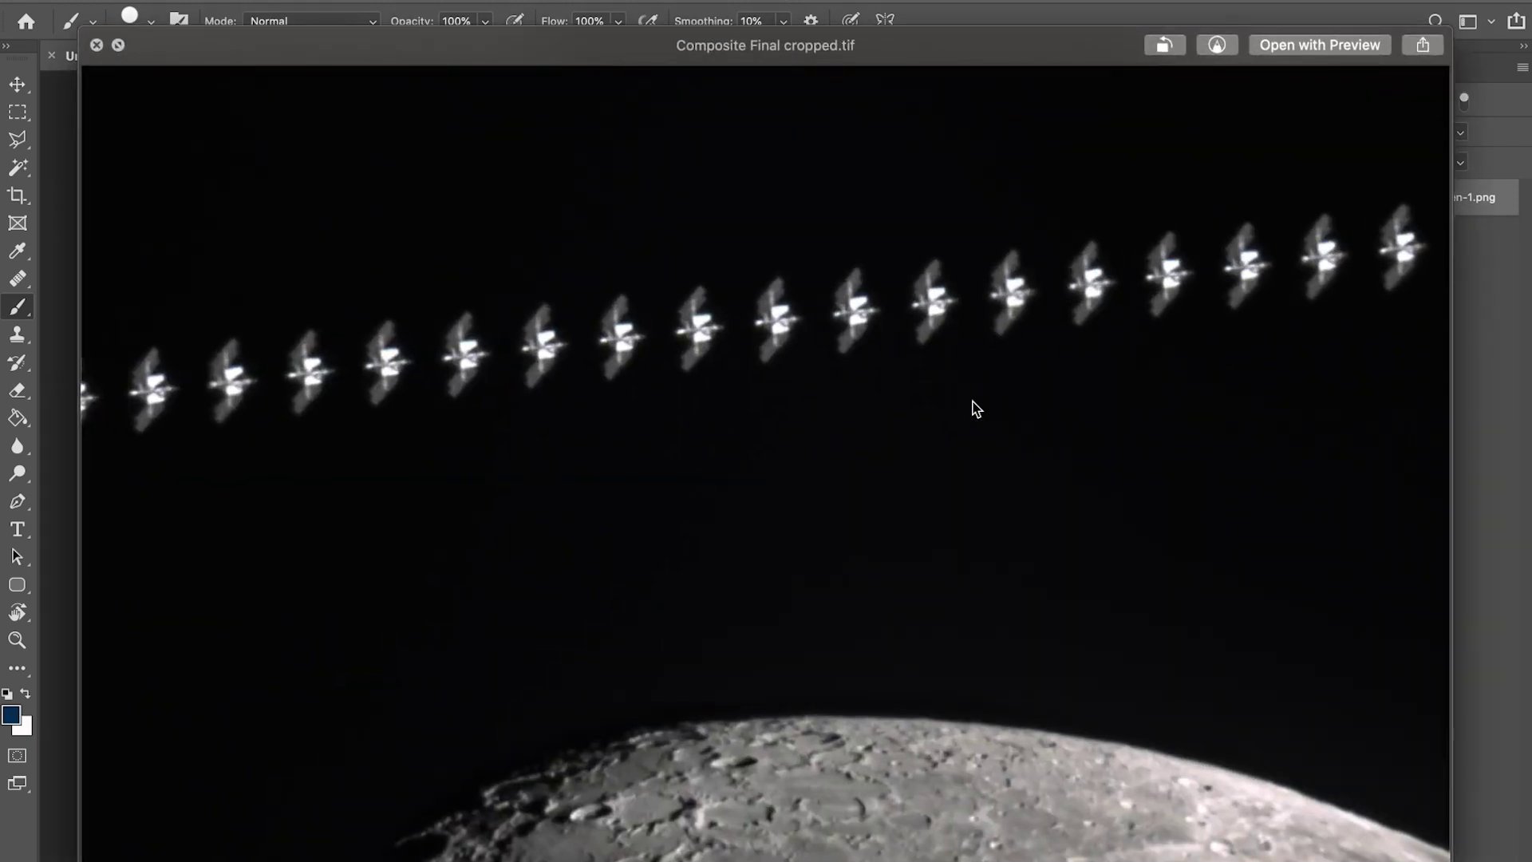
key("space")
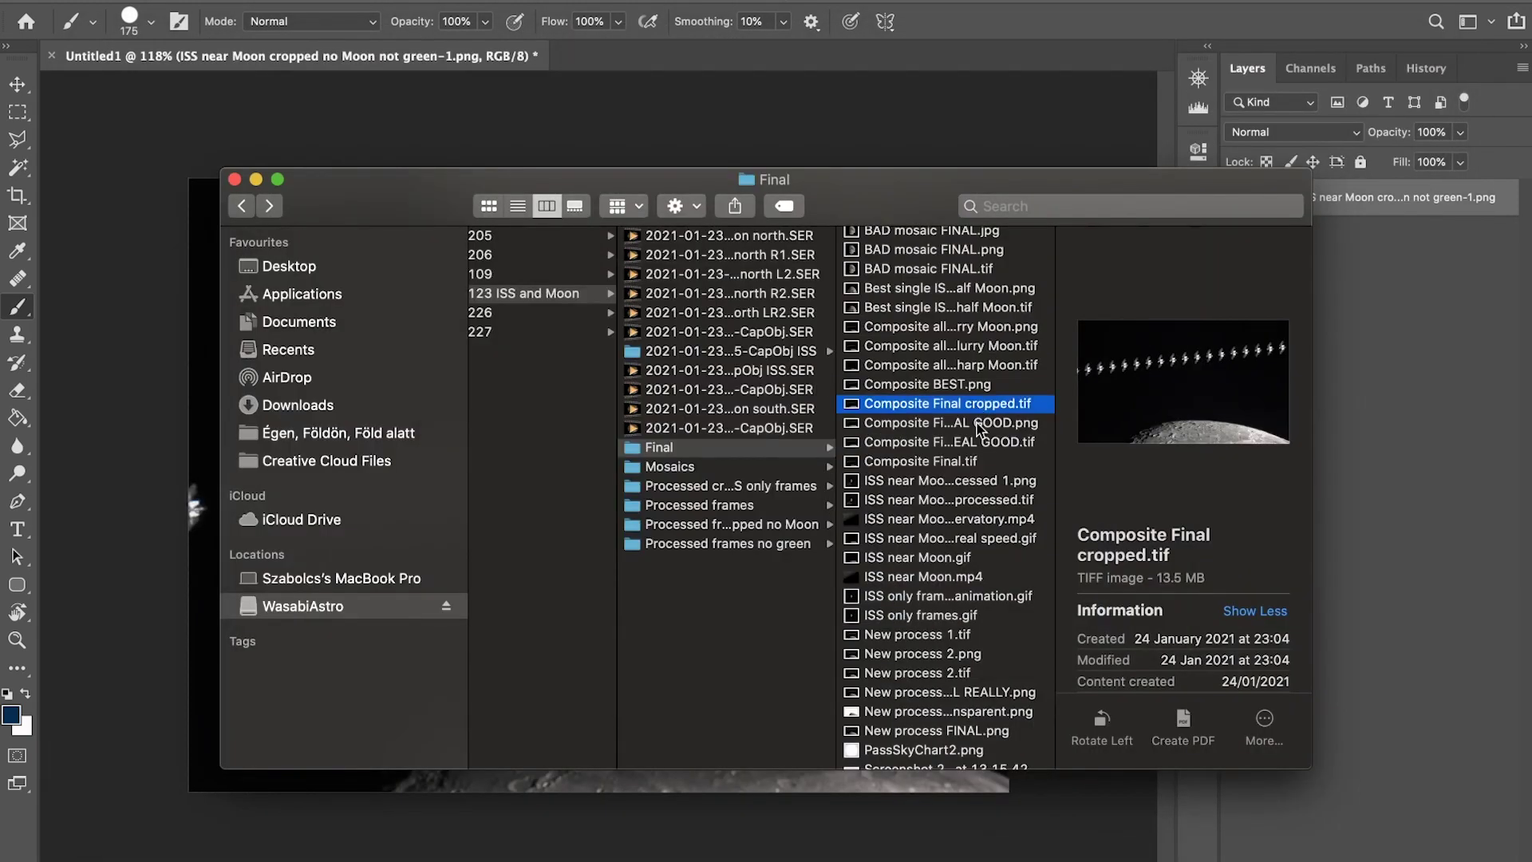
left_click(960, 289)
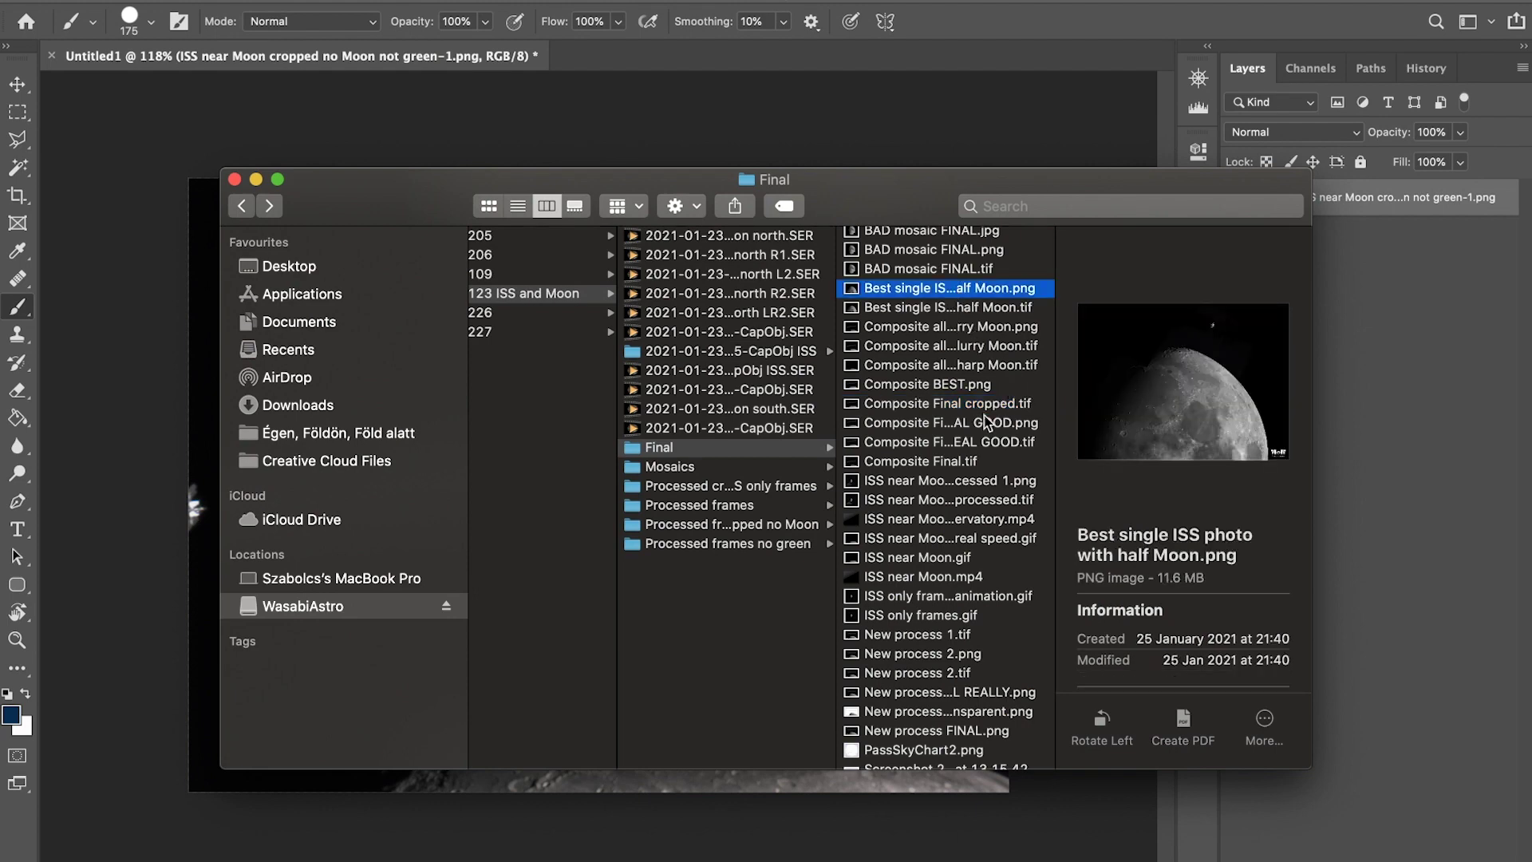
key("space")
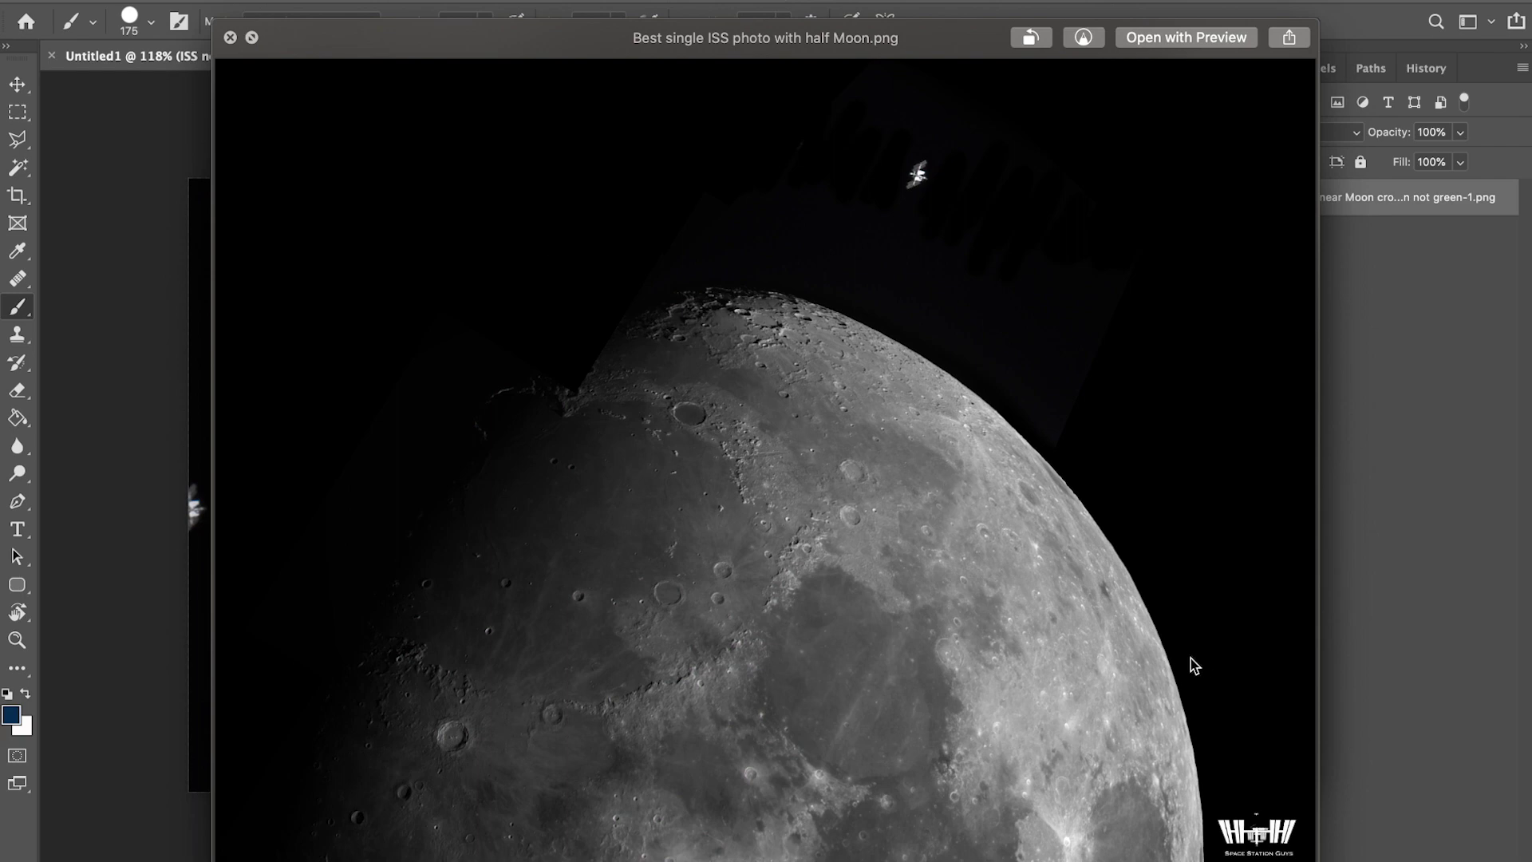
Switch the full-size preview to BAD mosaic FINAL.png
key("Up")
key("space")
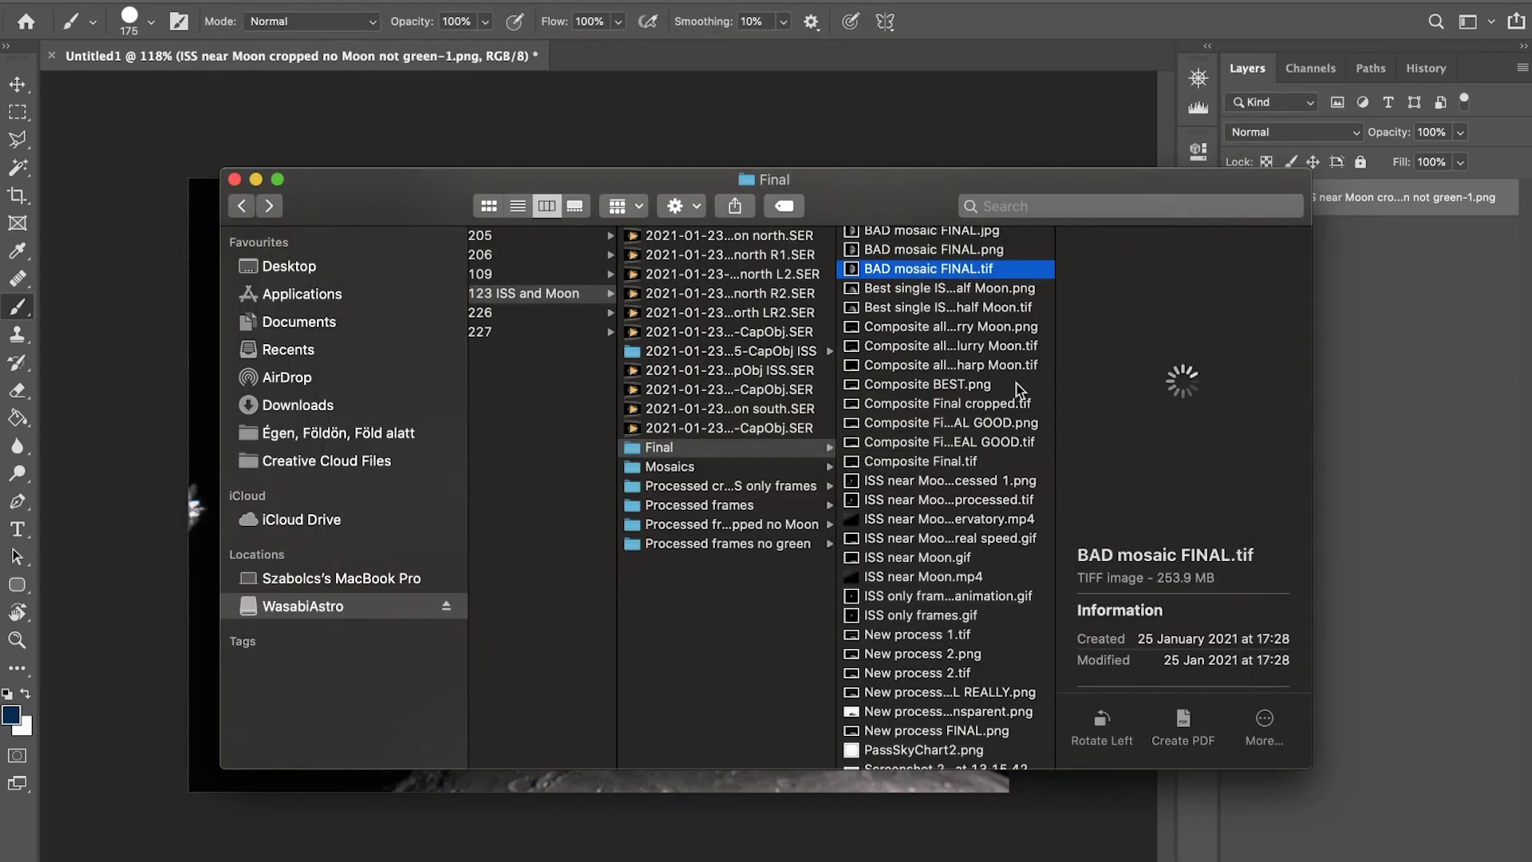
scroll(1015, 391, "up", 2)
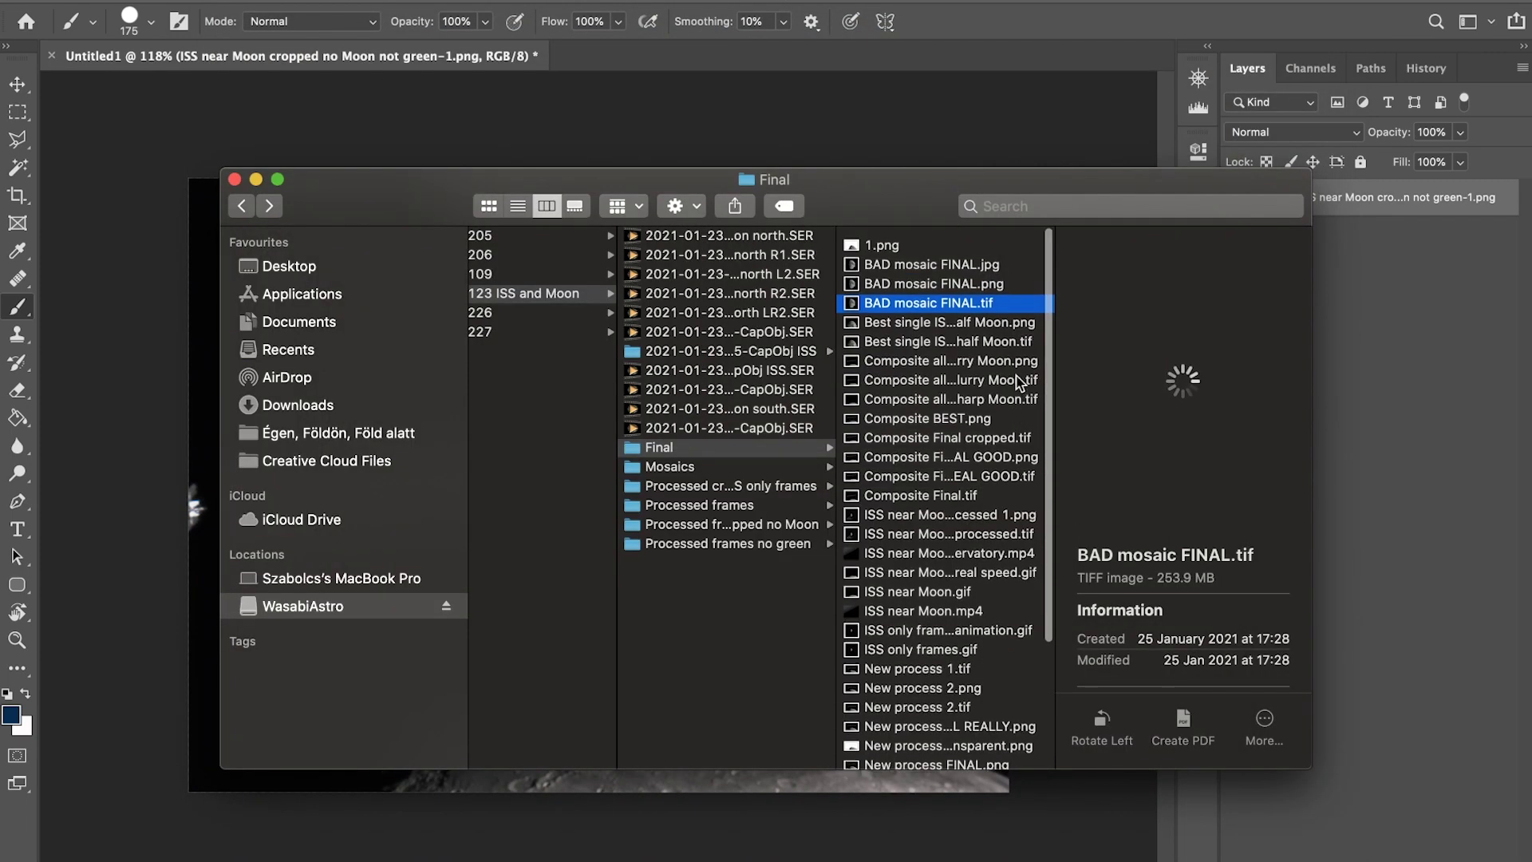
left_click(979, 272)
key("space")
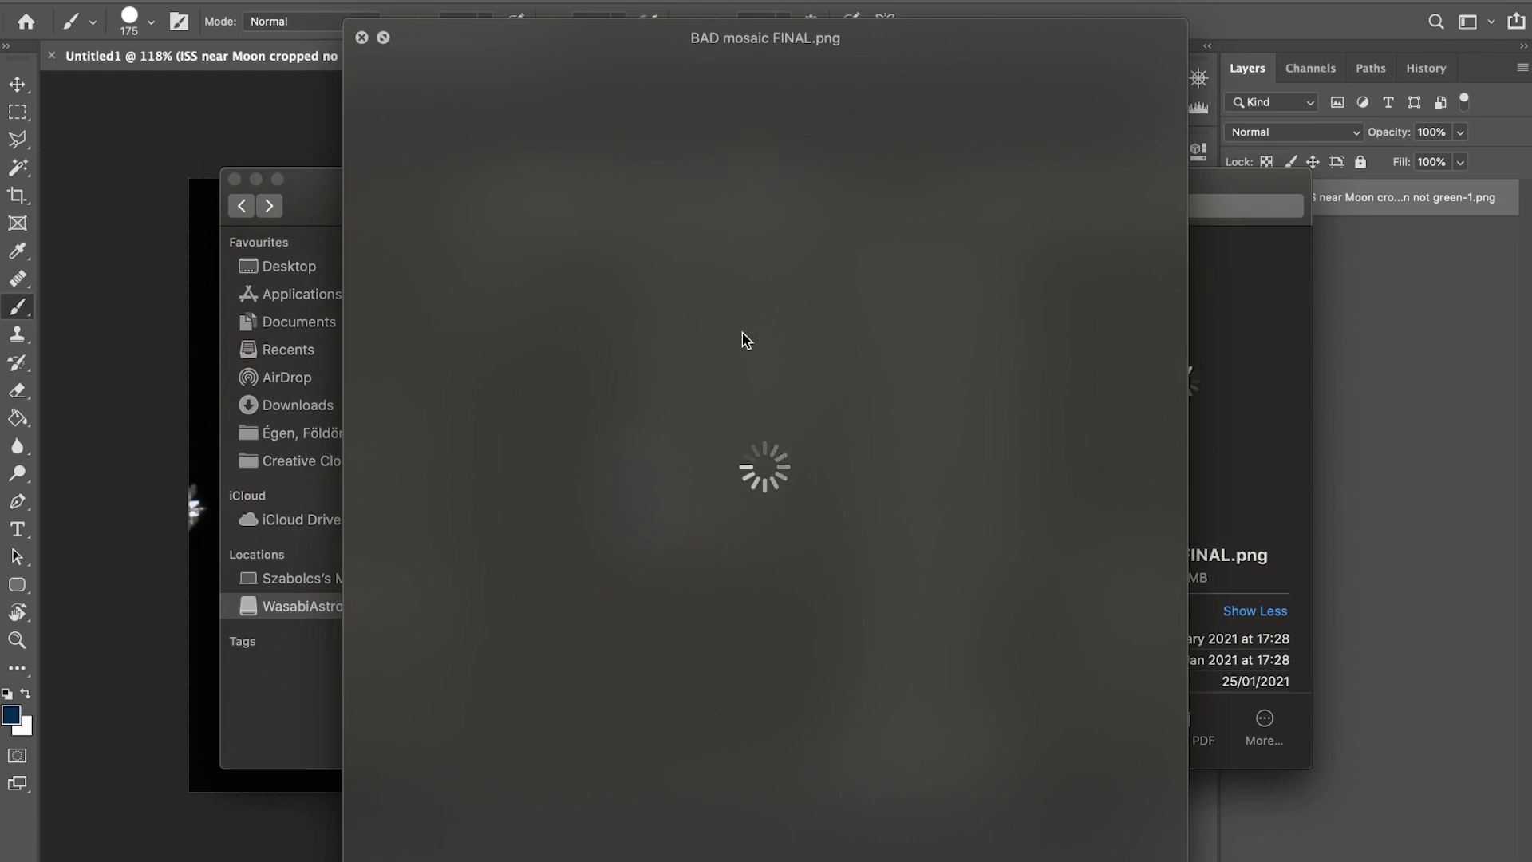
Pan around the mosaic preview to inspect it, then close it
scroll(787, 482, "up", 5)
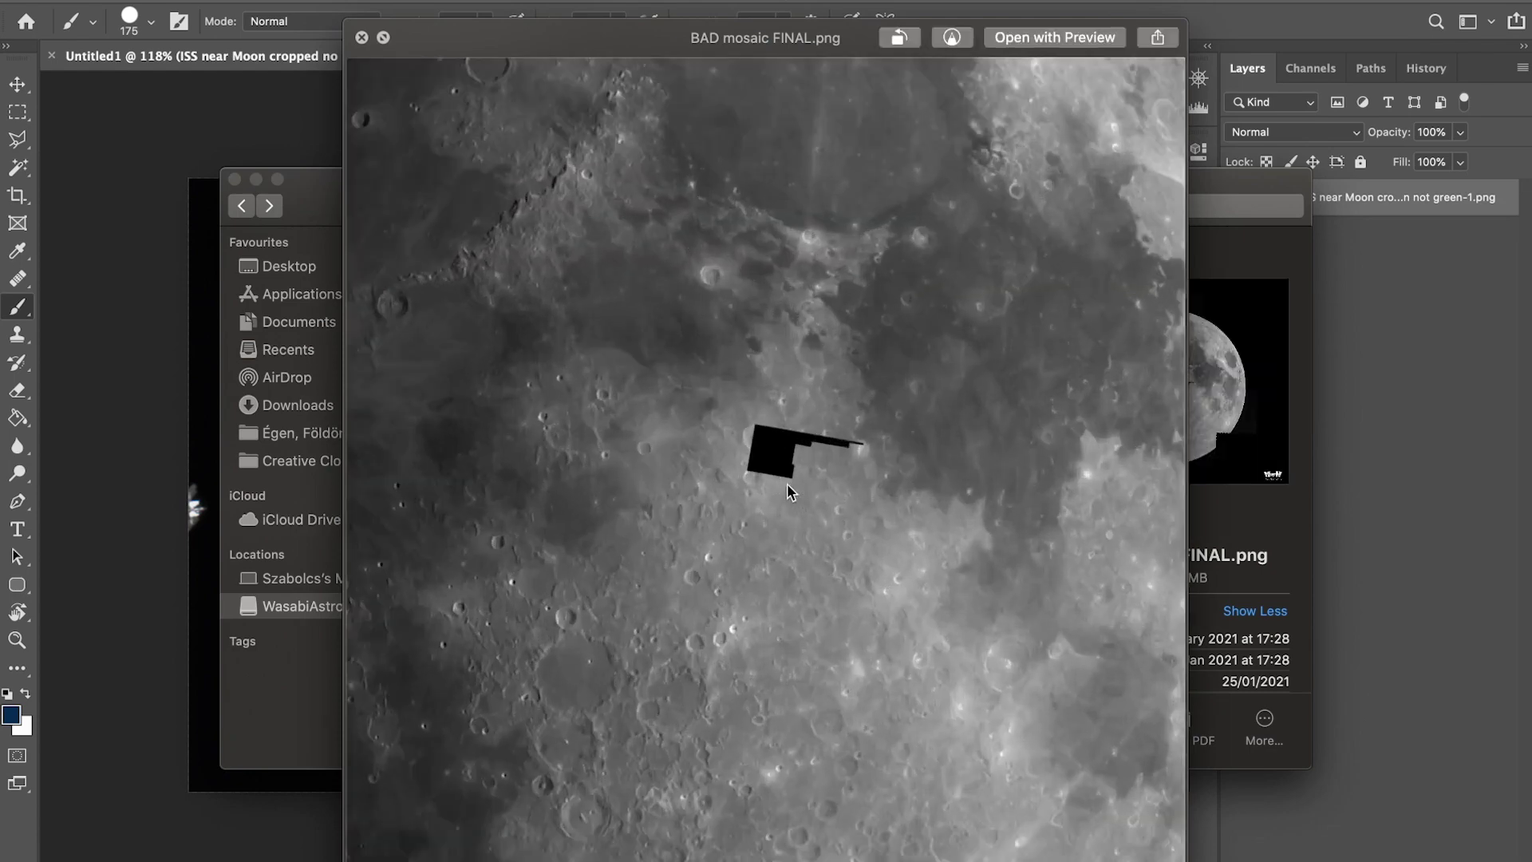
scroll(805, 441, "down", 10)
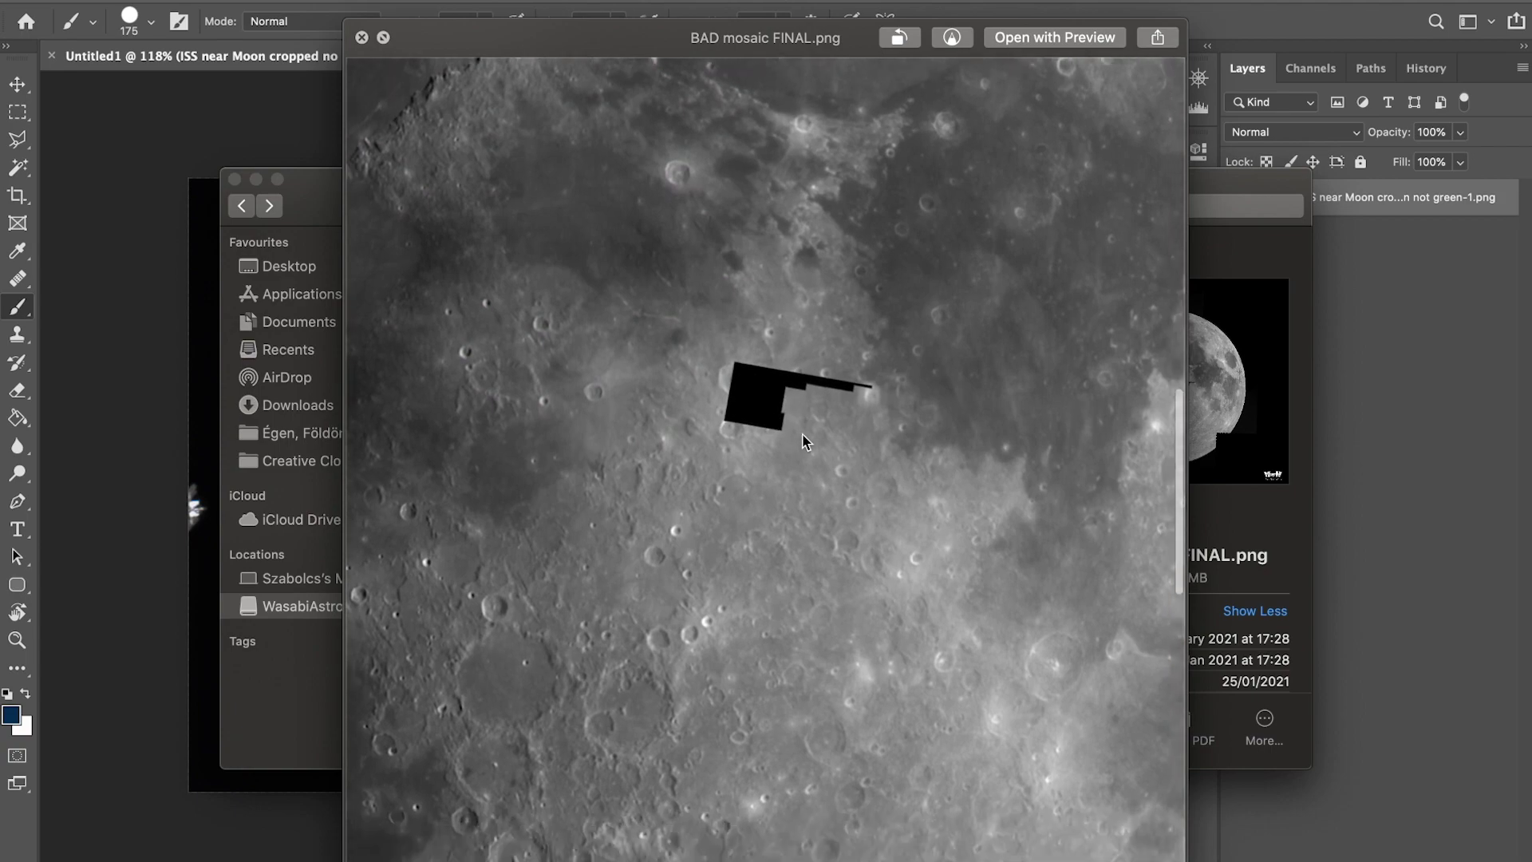
scroll(802, 437, "down", 5)
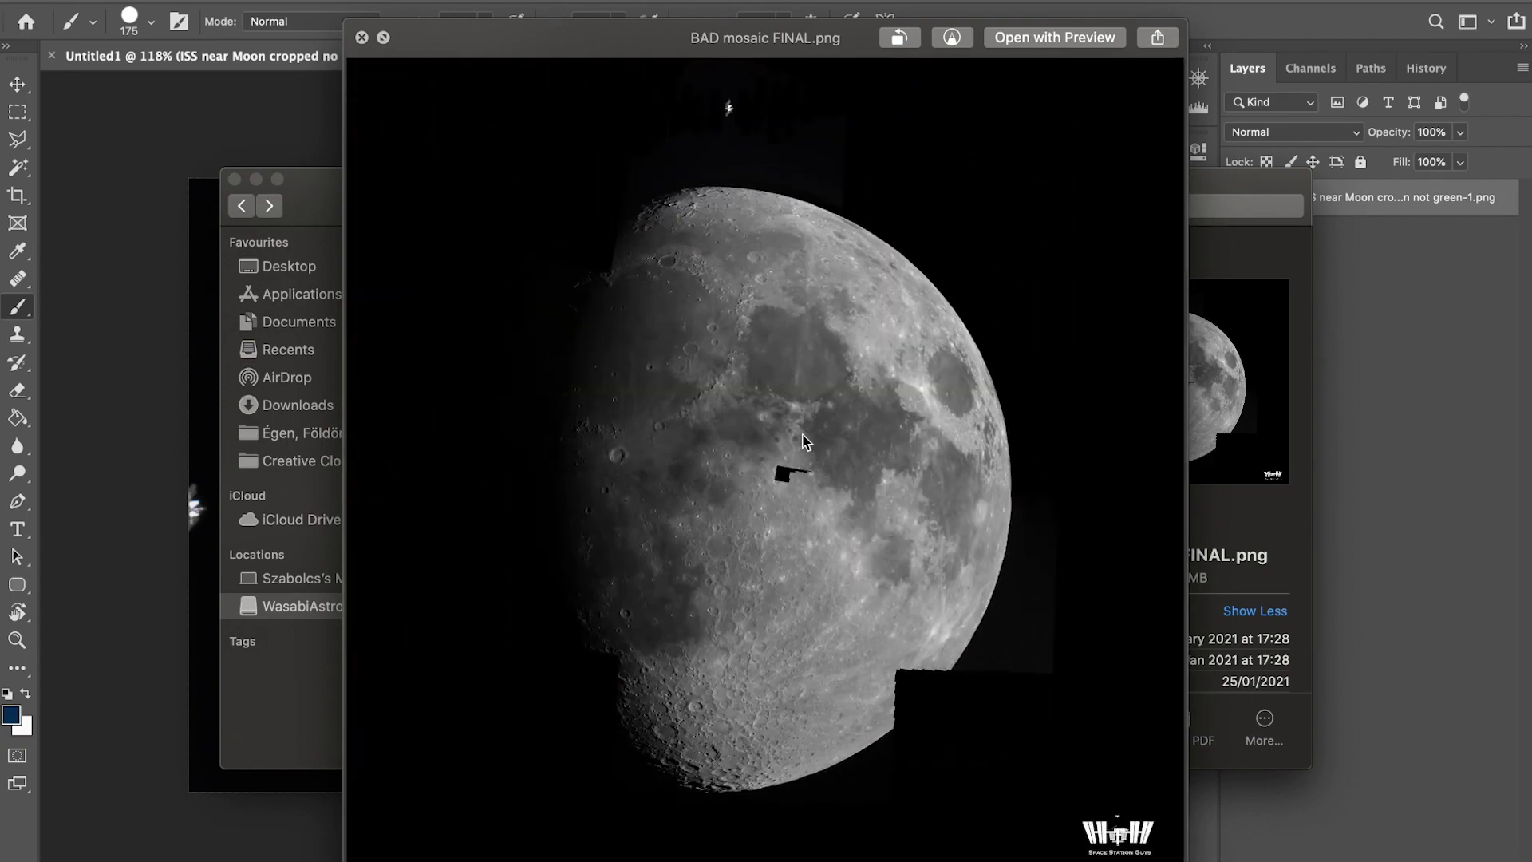
scroll(804, 441, "up", 5)
scroll(805, 440, "left", 5)
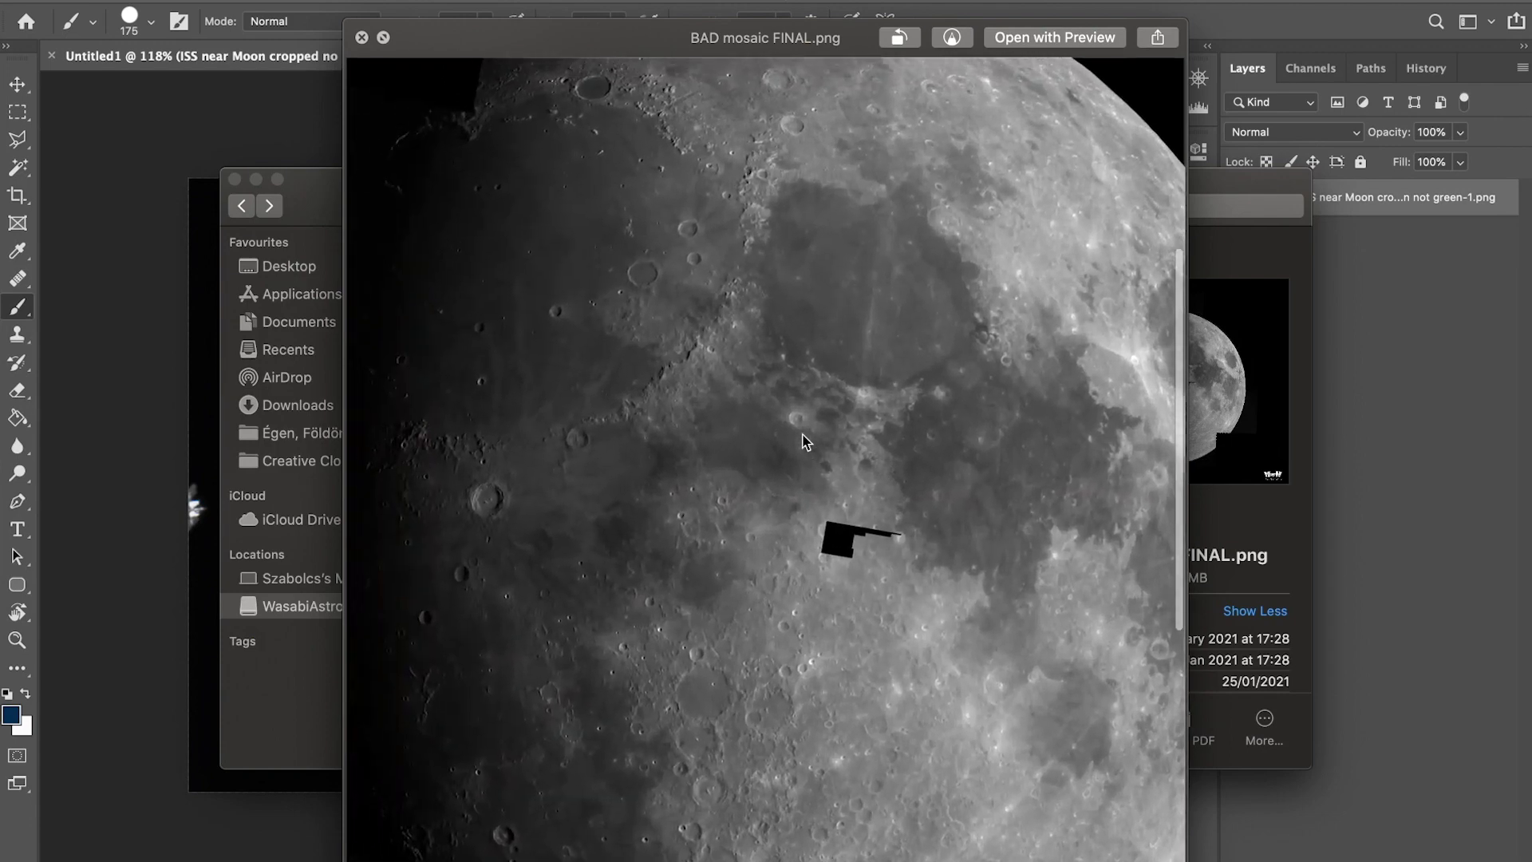
scroll(588, 138, "up", 5)
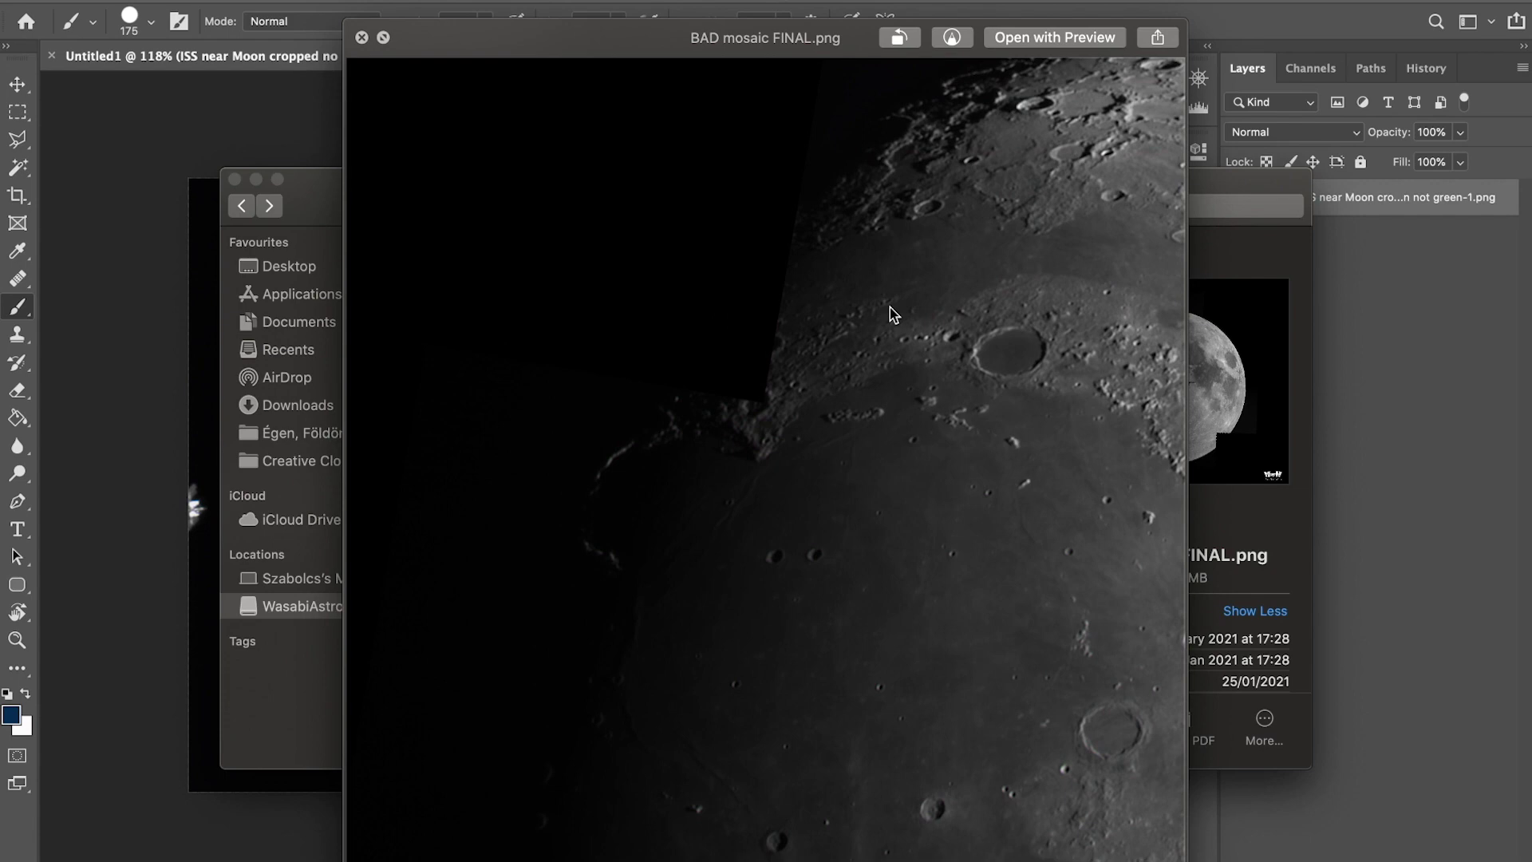
scroll(781, 543, "down", 10)
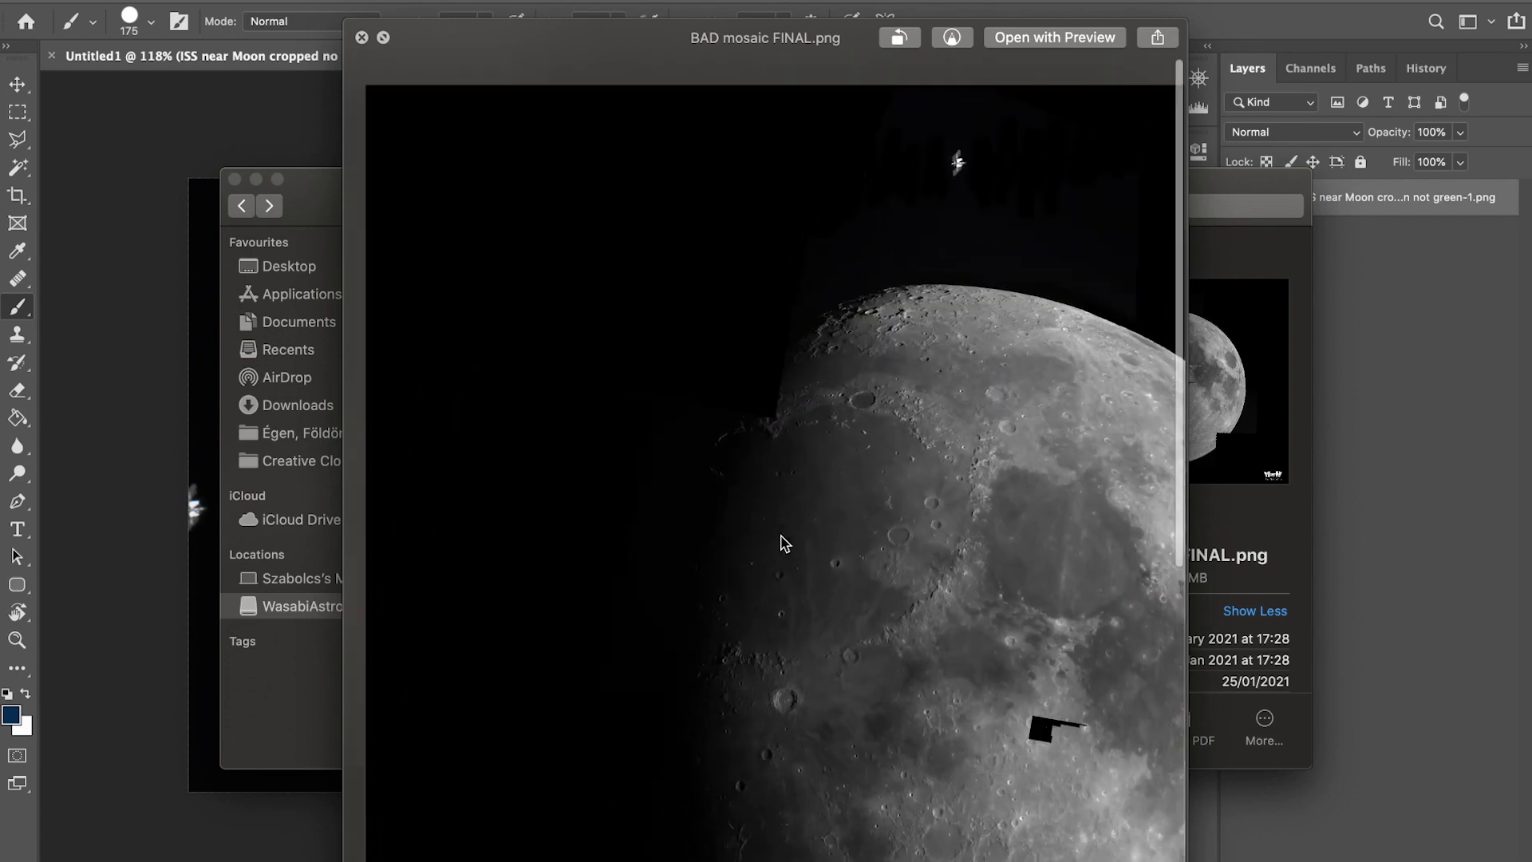
scroll(780, 534, "down", 4)
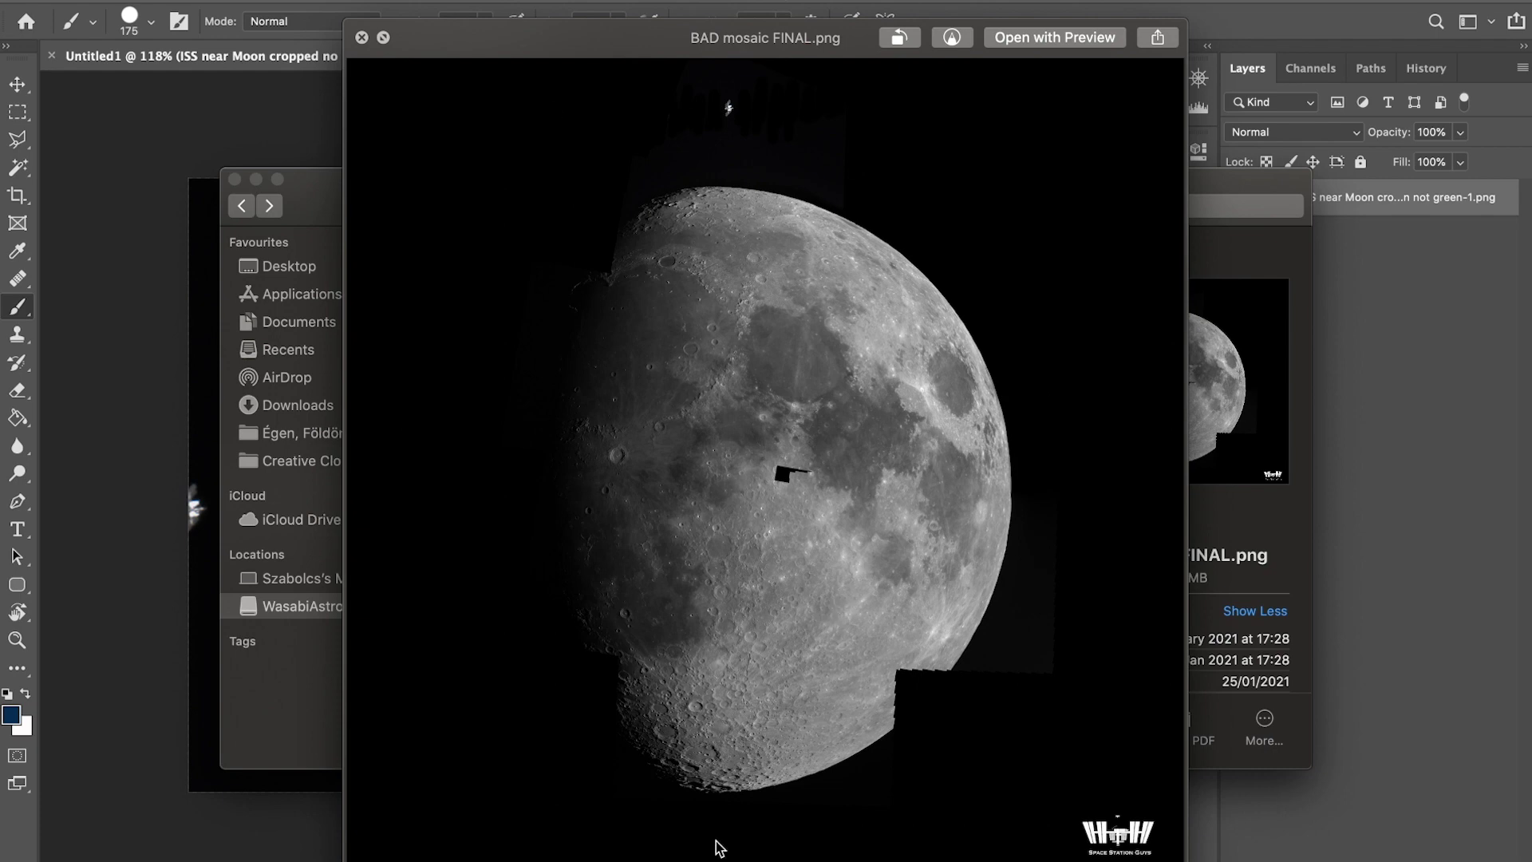
scroll(729, 112, "up", 10)
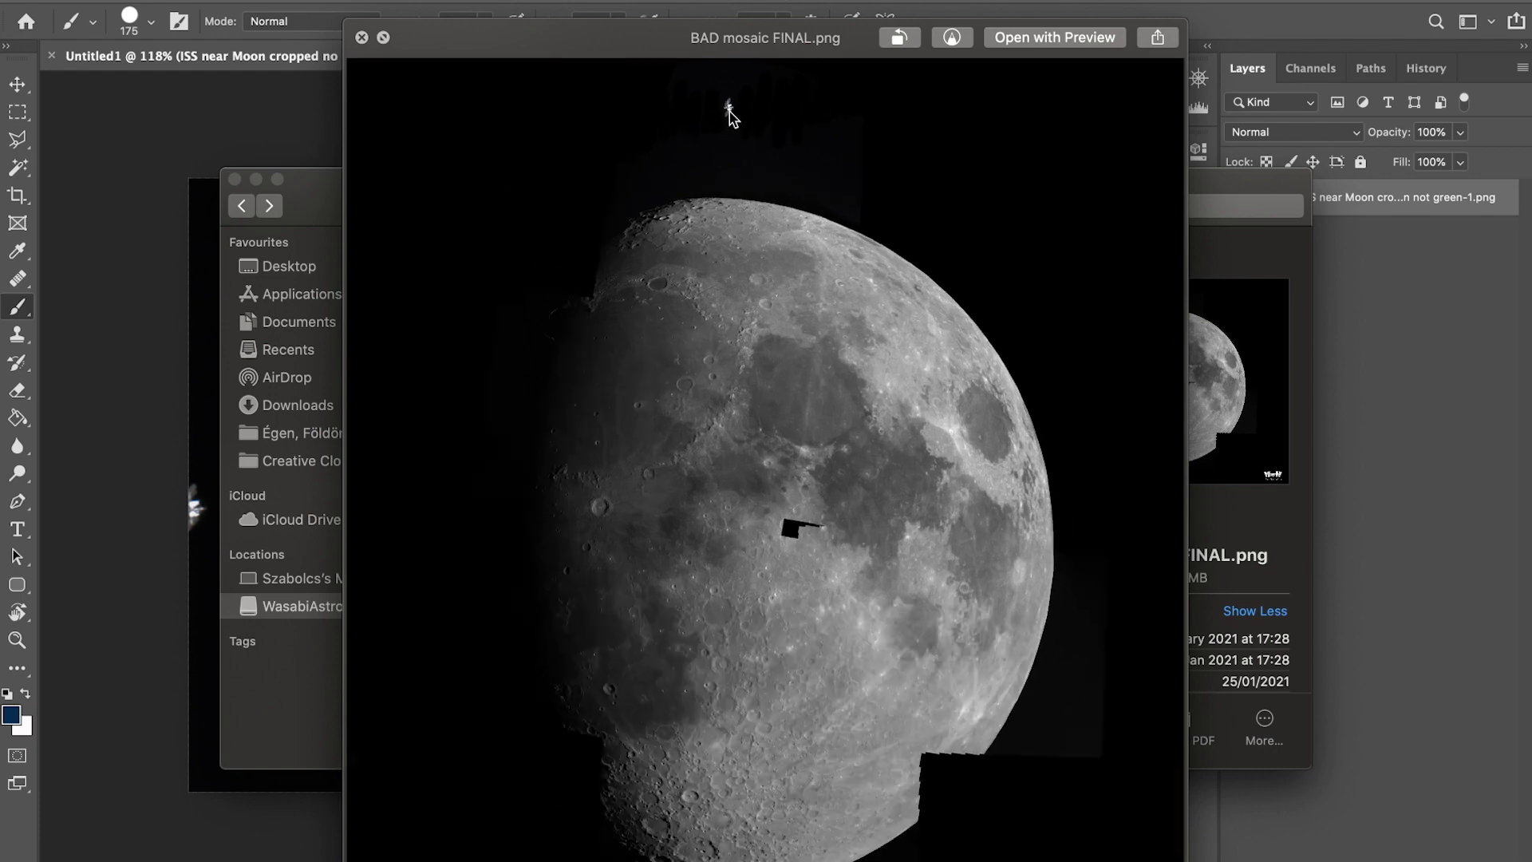
scroll(730, 112, "down", 10)
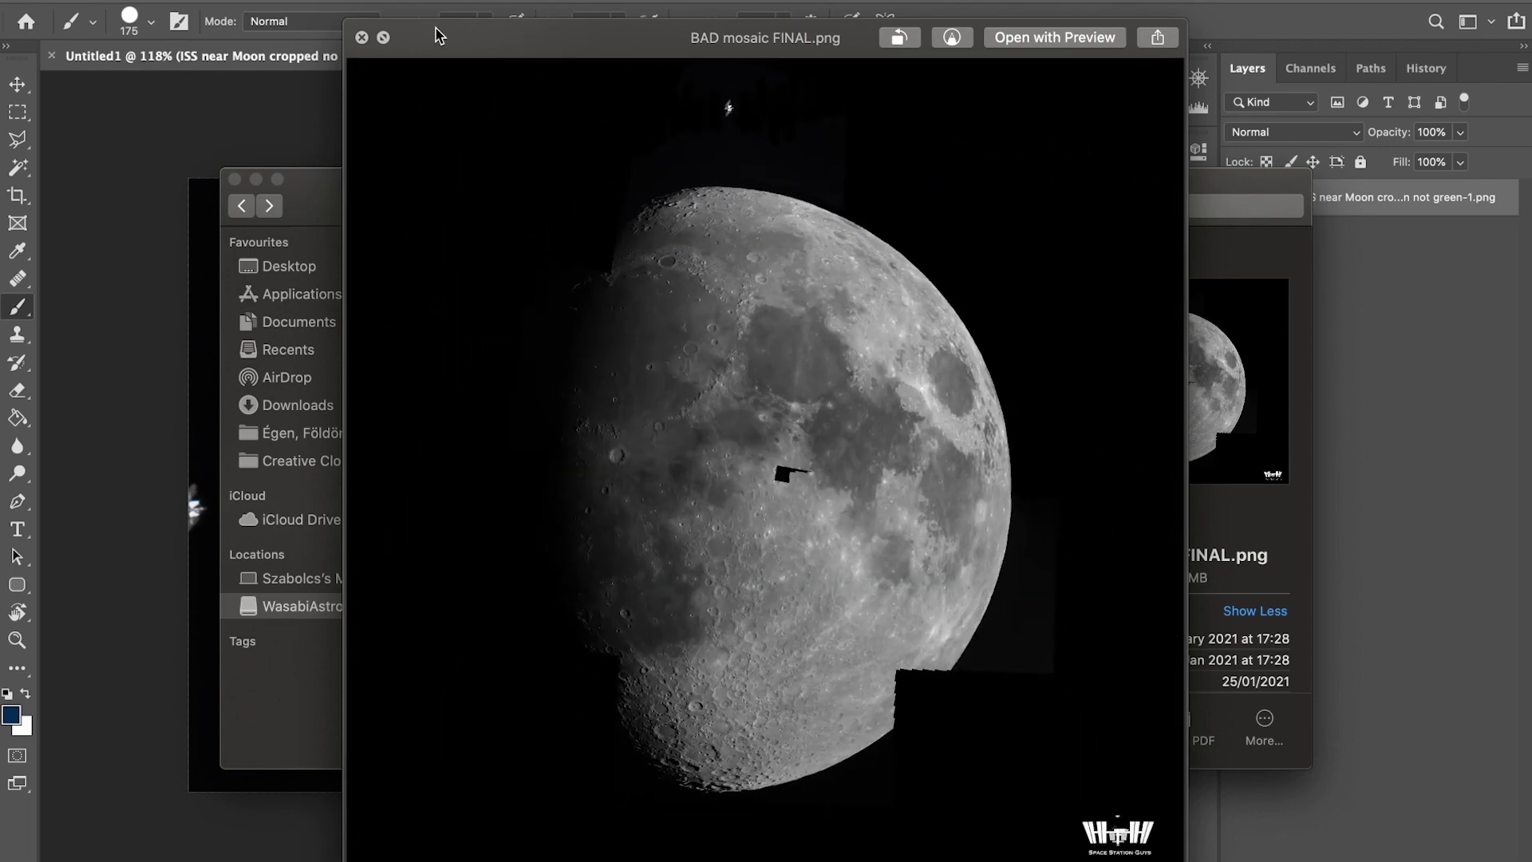
left_click(362, 37)
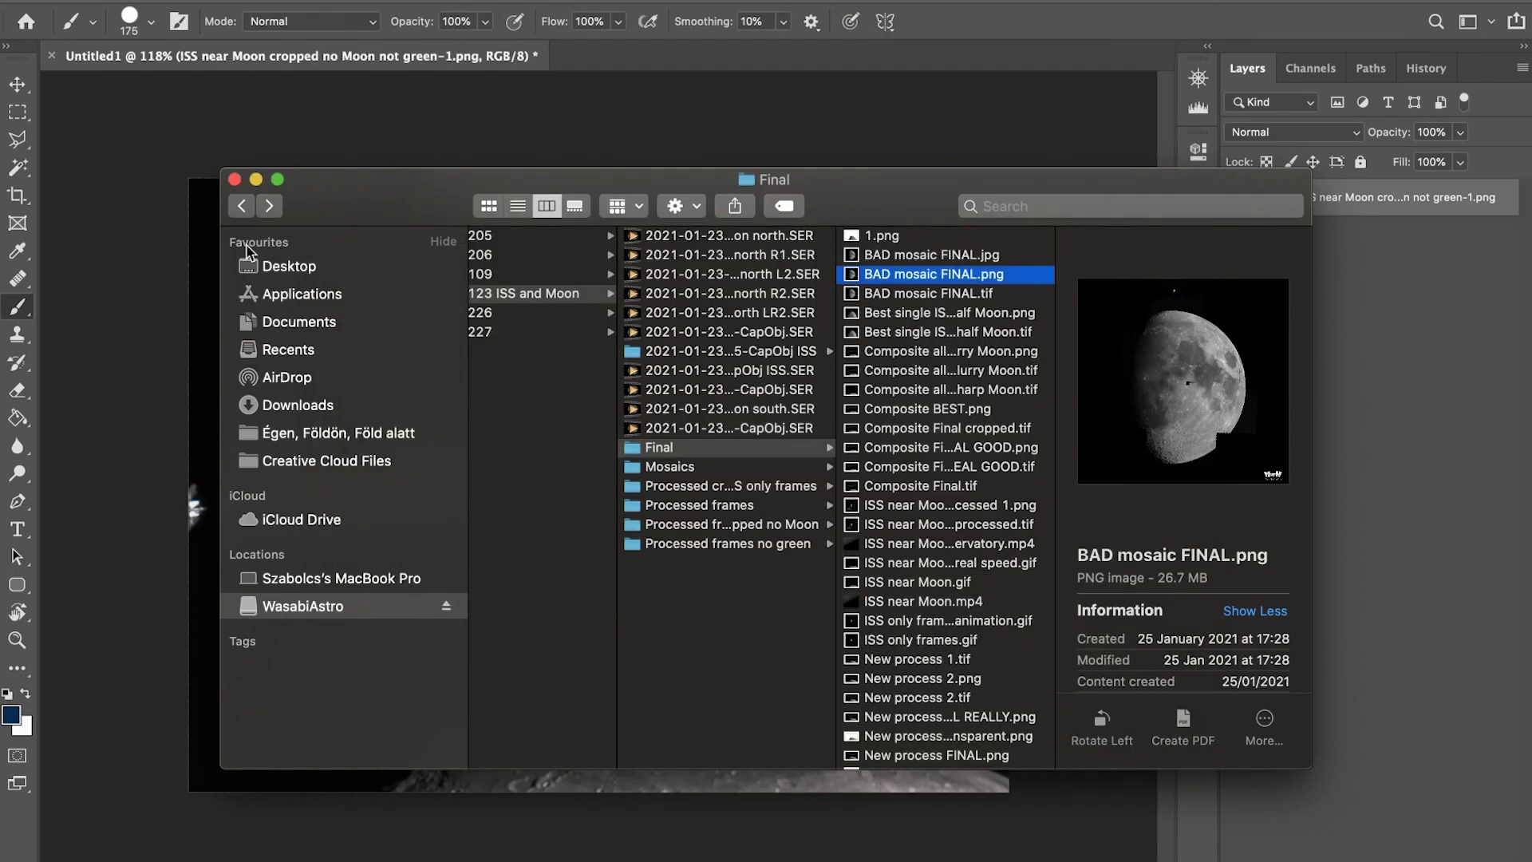
Step through the Final folder files to Composite all frames sharp Moon.tif and preview it full size
left_click(963, 411)
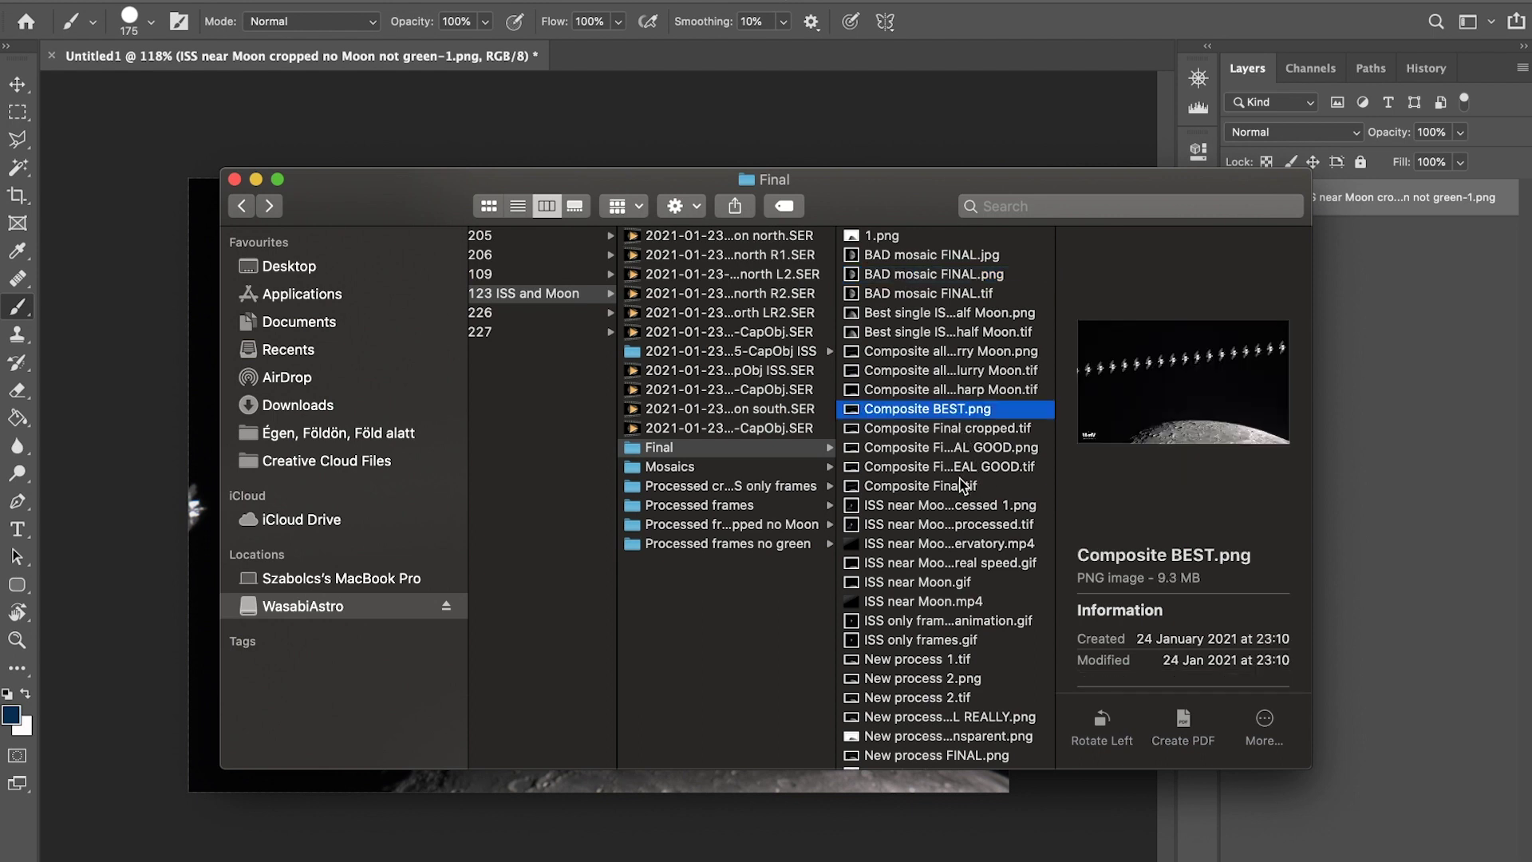
left_click(977, 525)
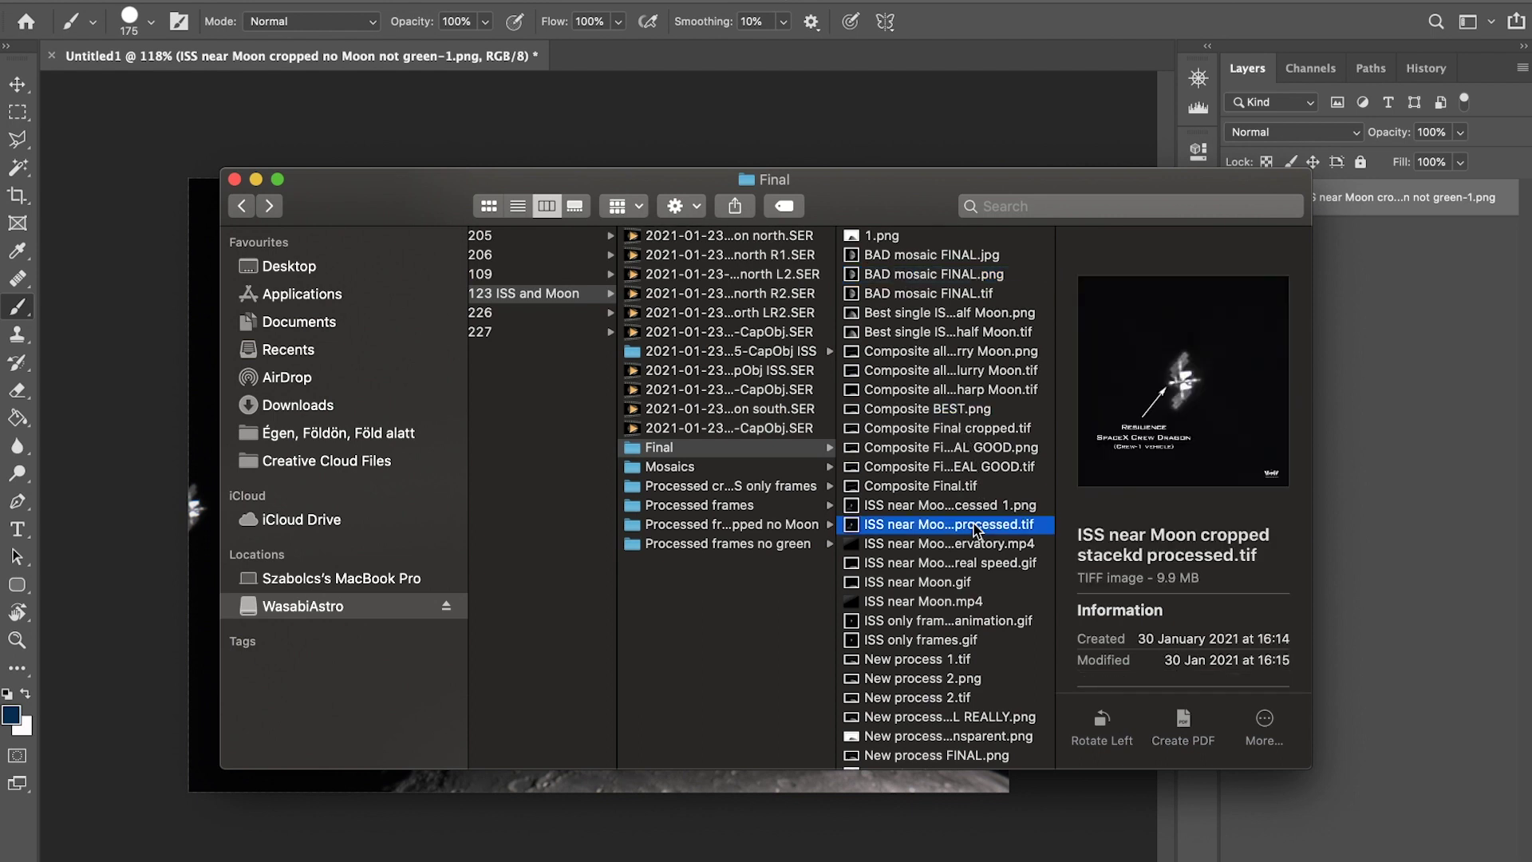
key("Up")
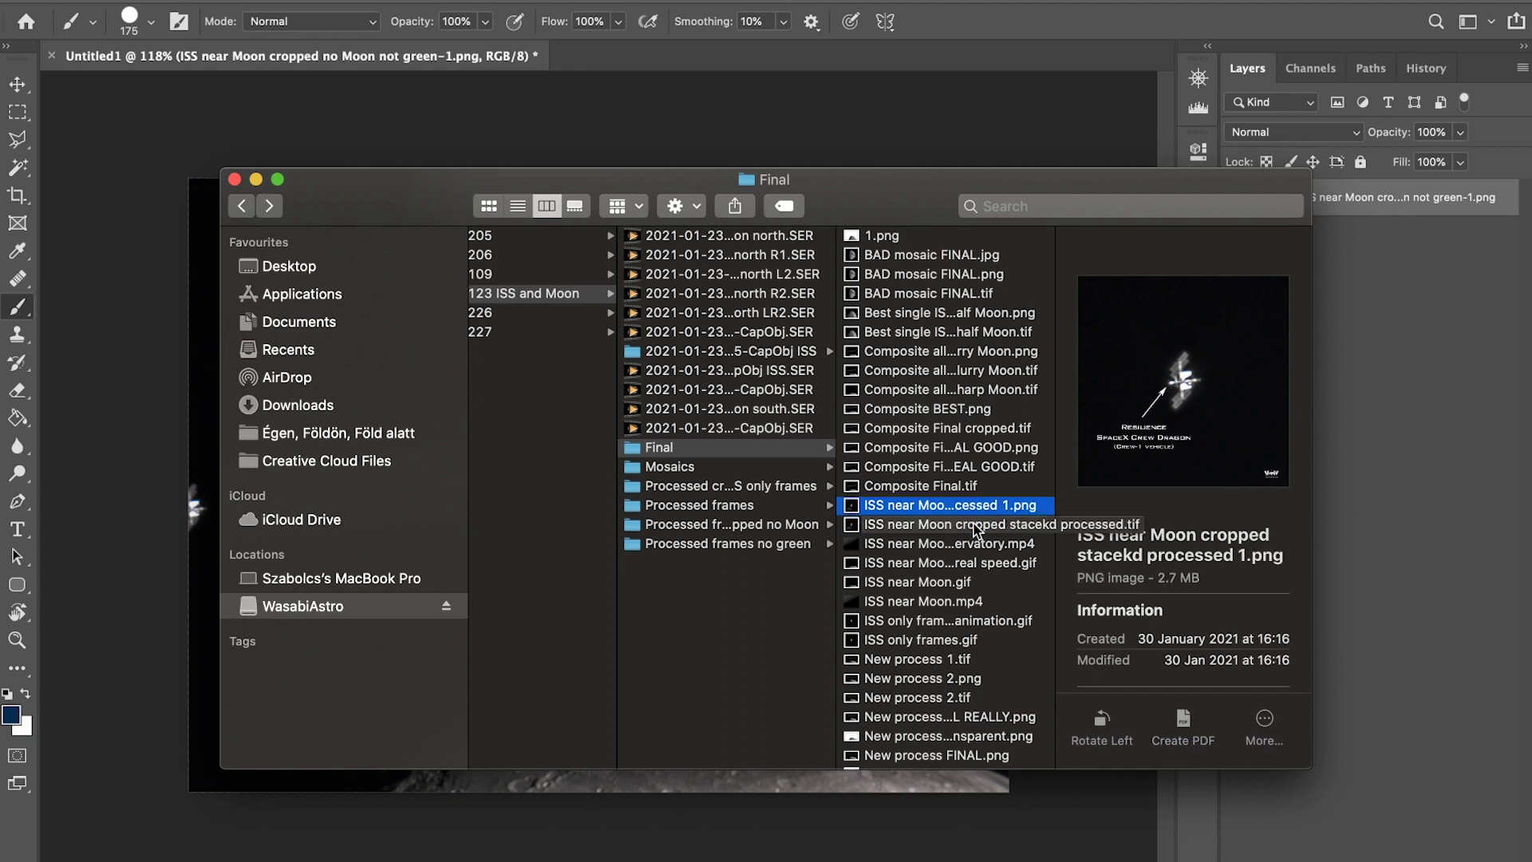
key("Up")
key("Up")
key("Up")
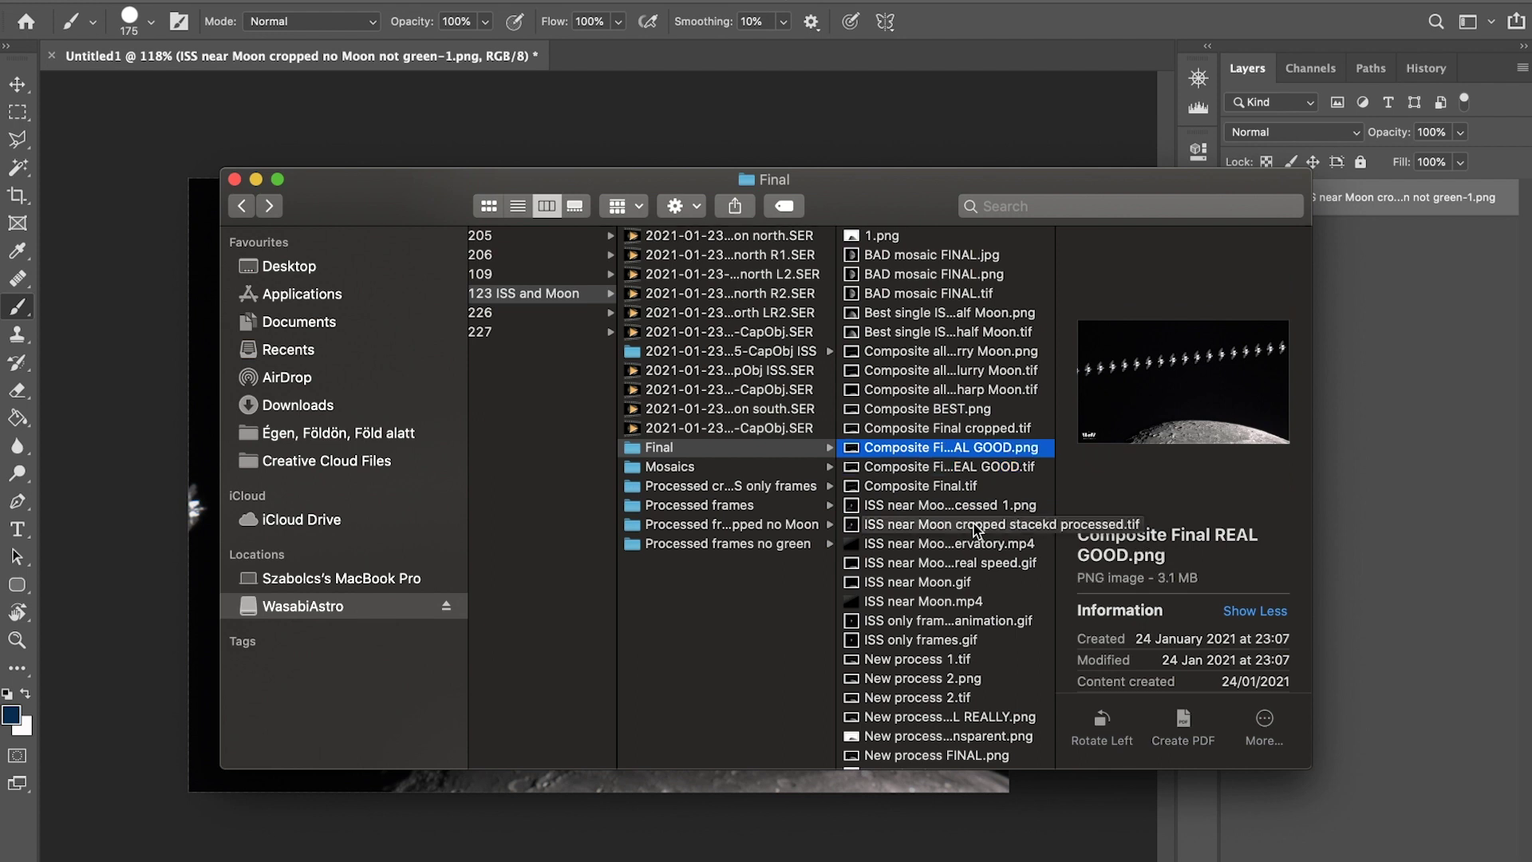
key("Up")
key("Up")
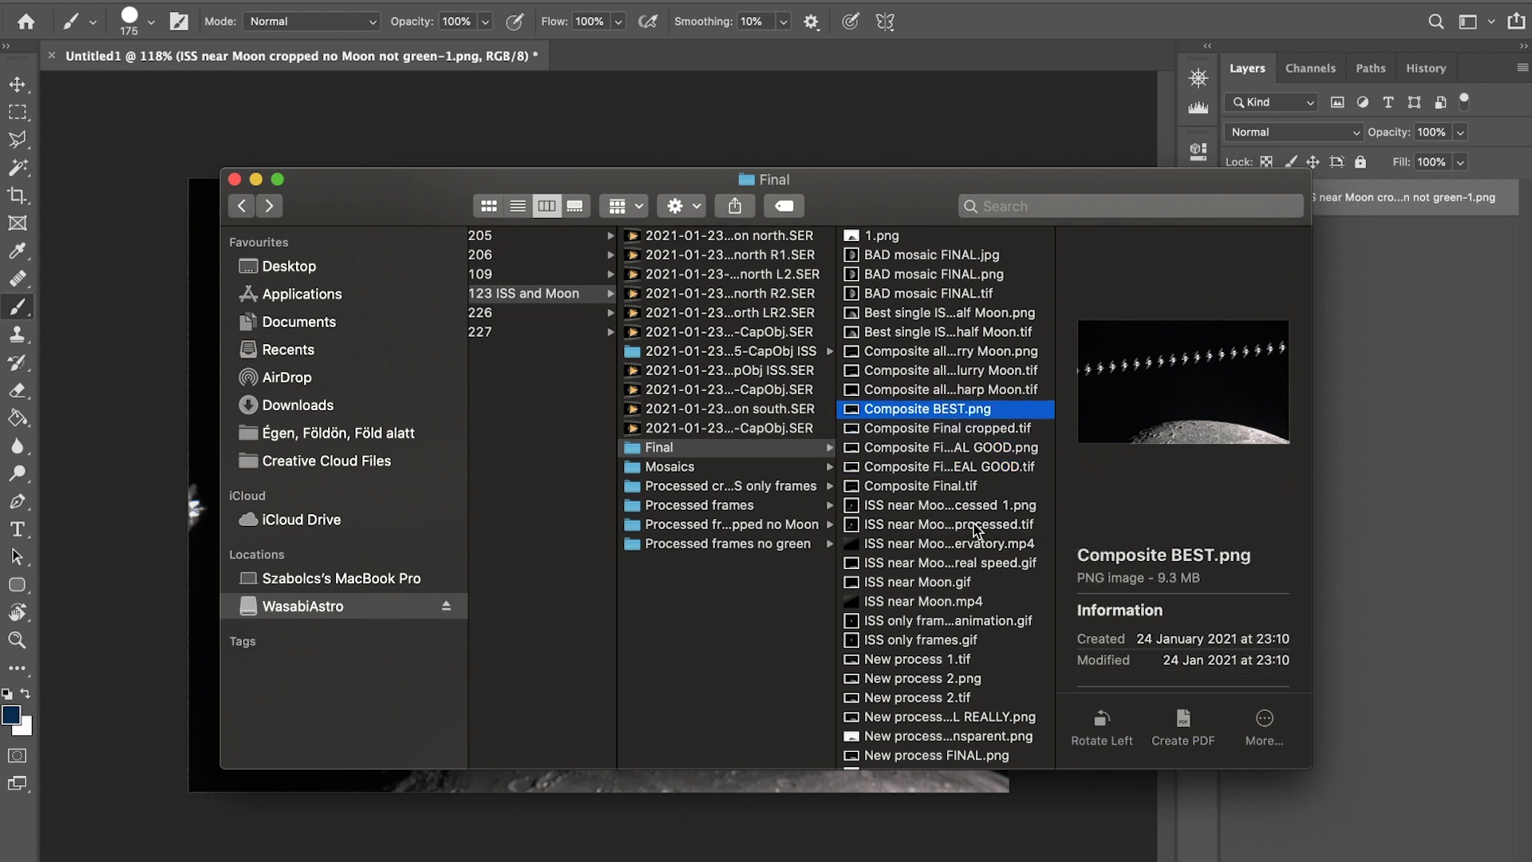
key("Up")
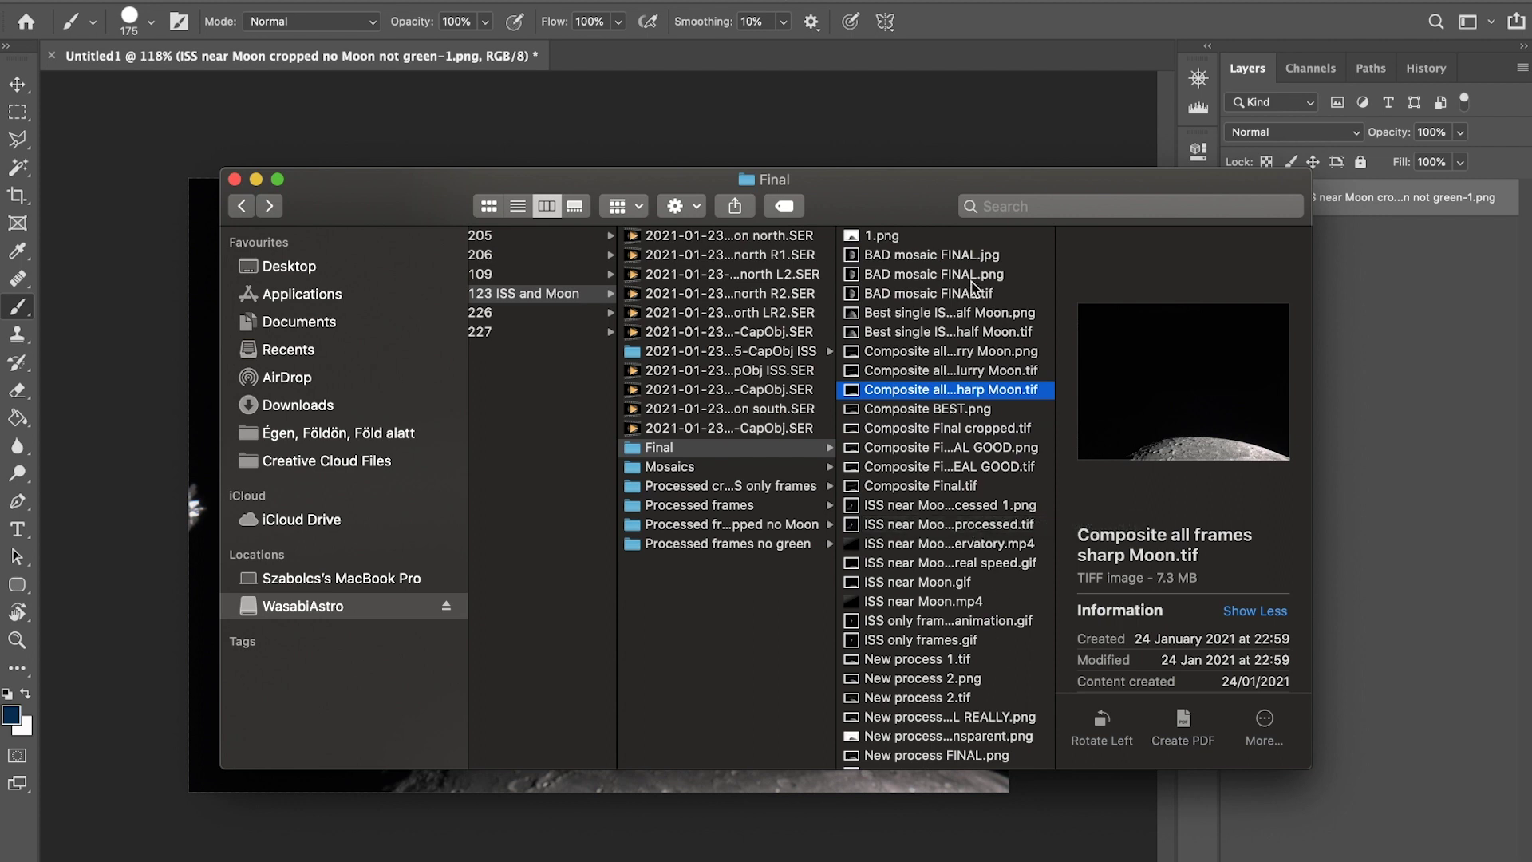
key("space")
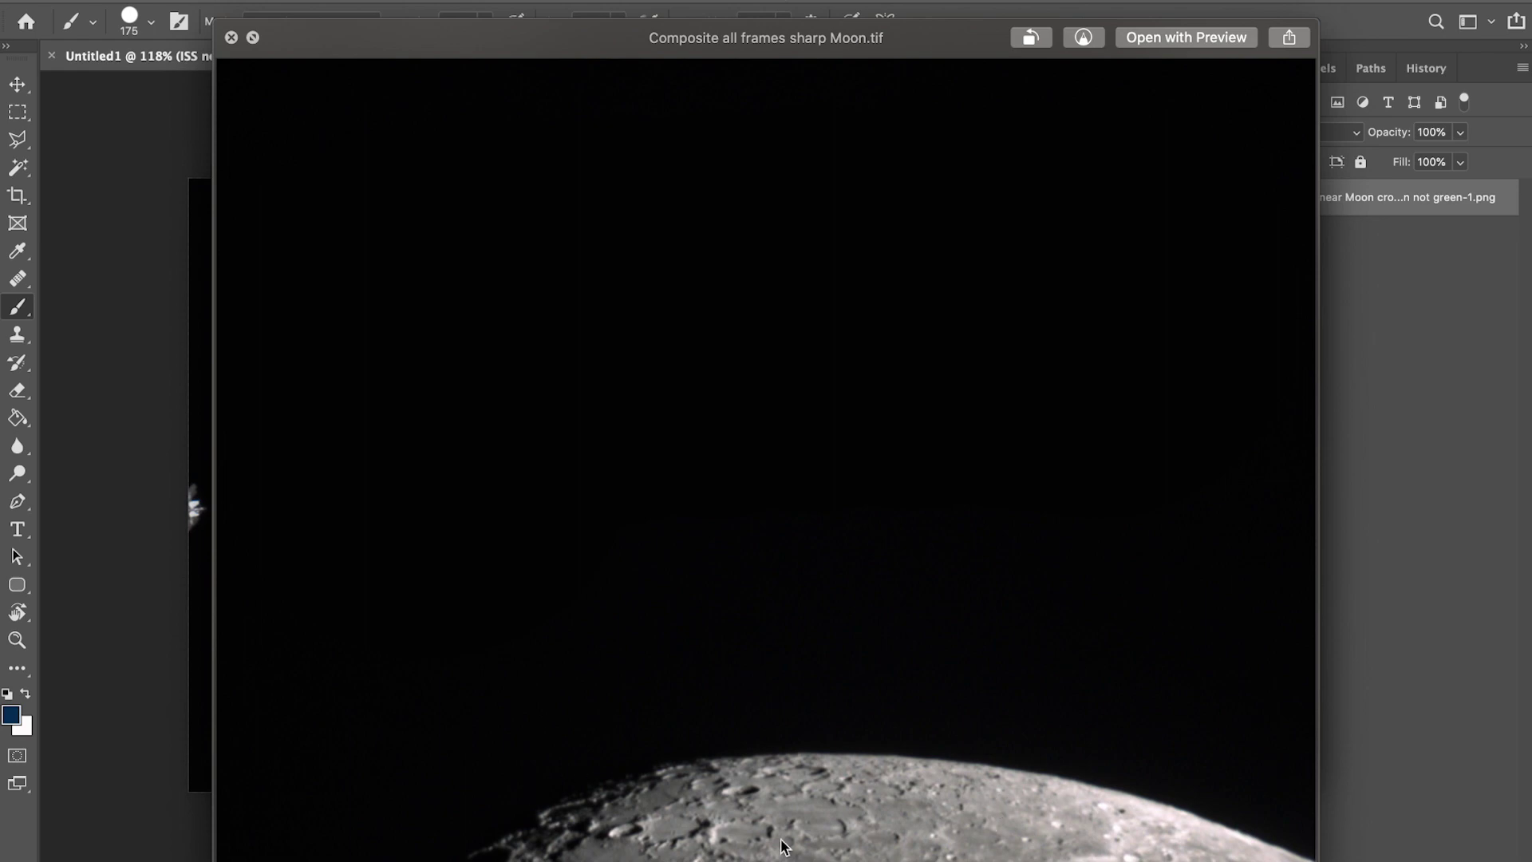
key("space")
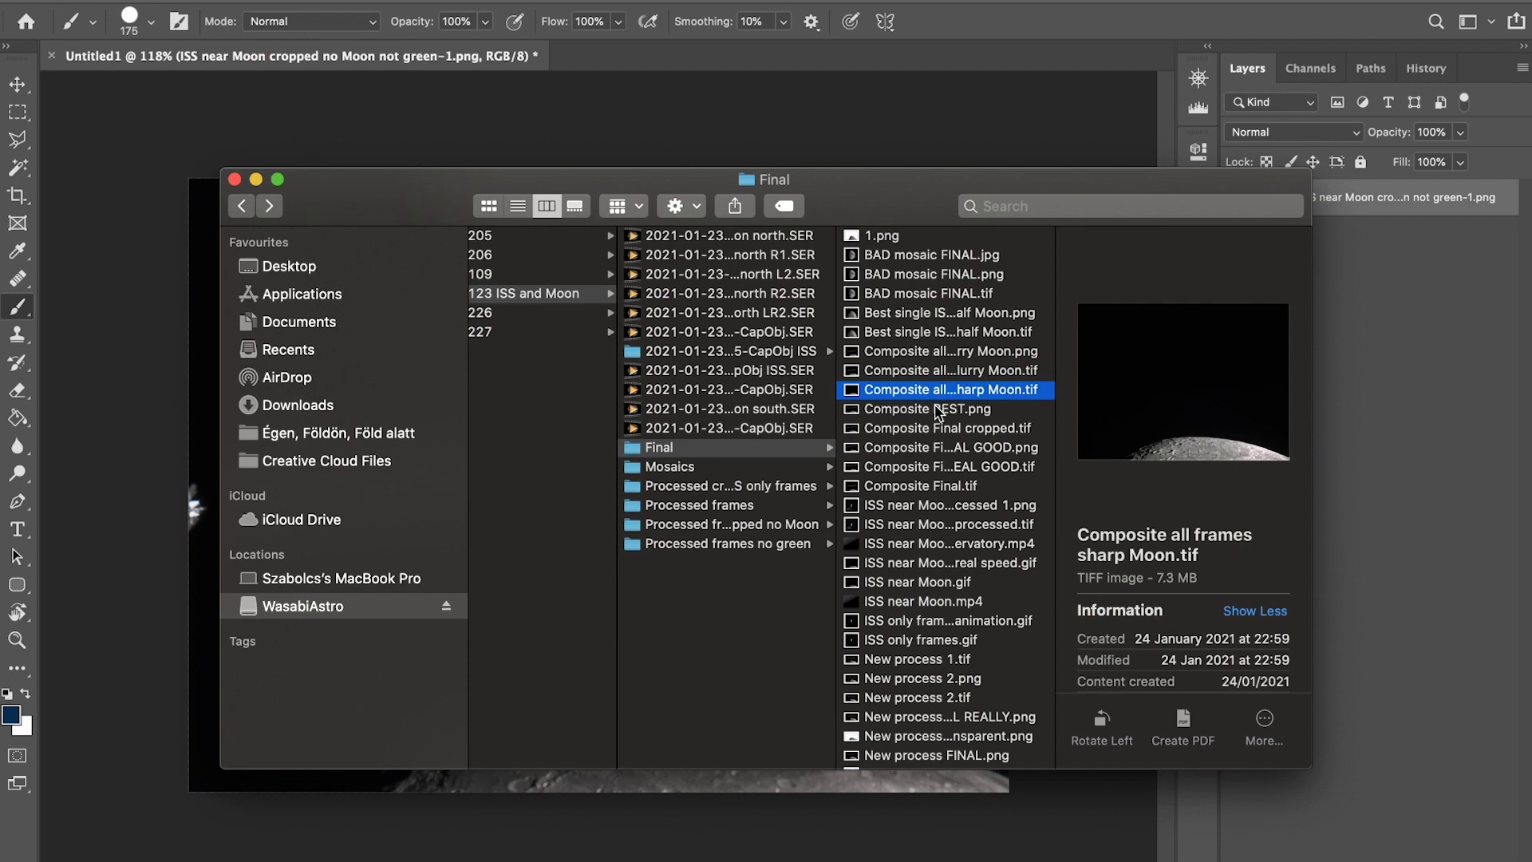
Drag Composite all frames sharp Moon.tif into Photoshop to open it as a new document
left_click_drag(967, 391, 791, 40)
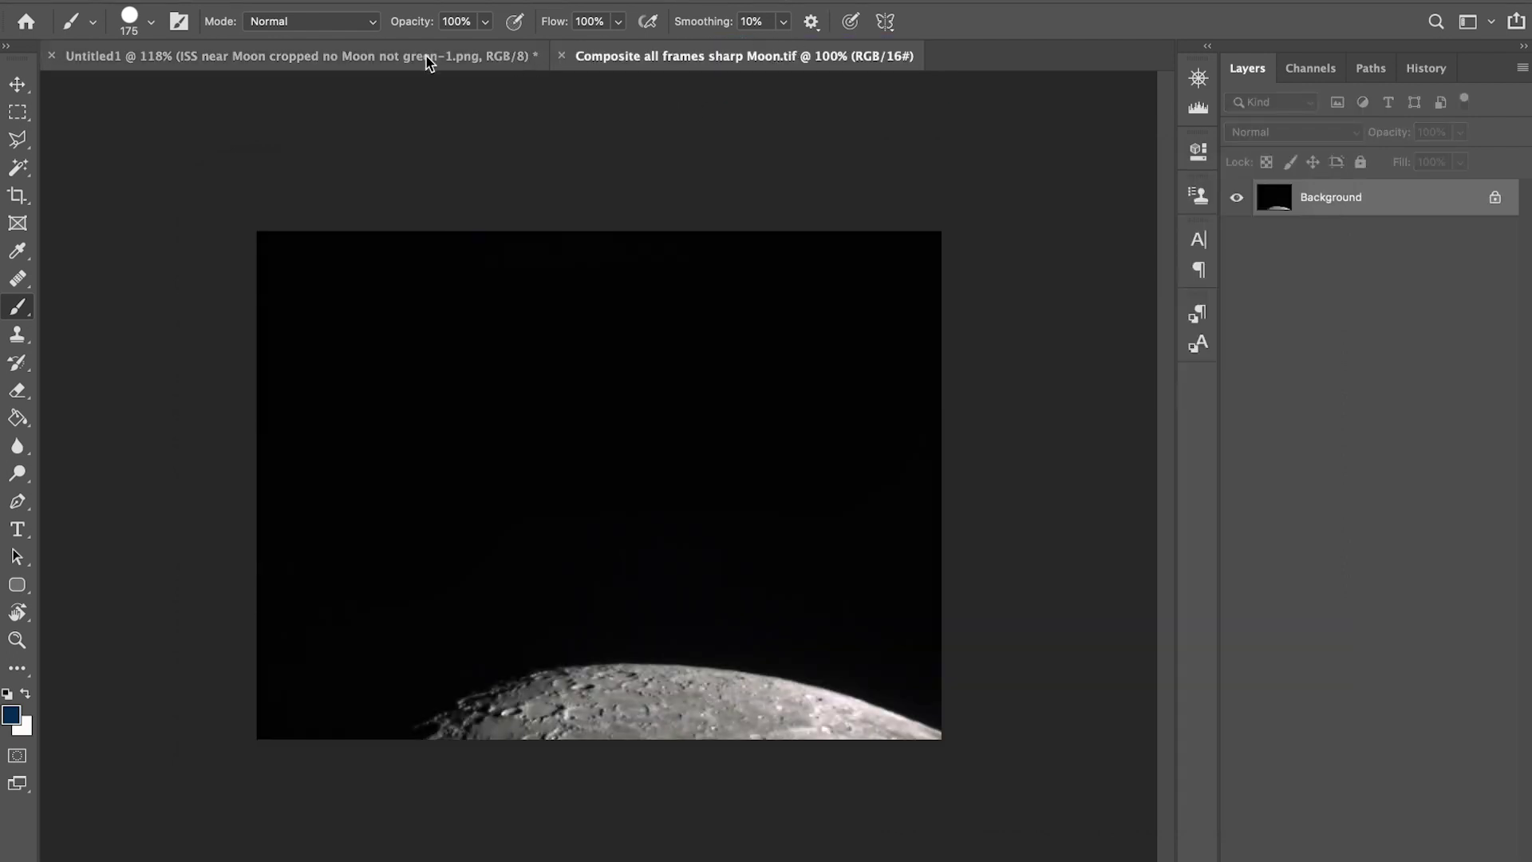
left_click(429, 63)
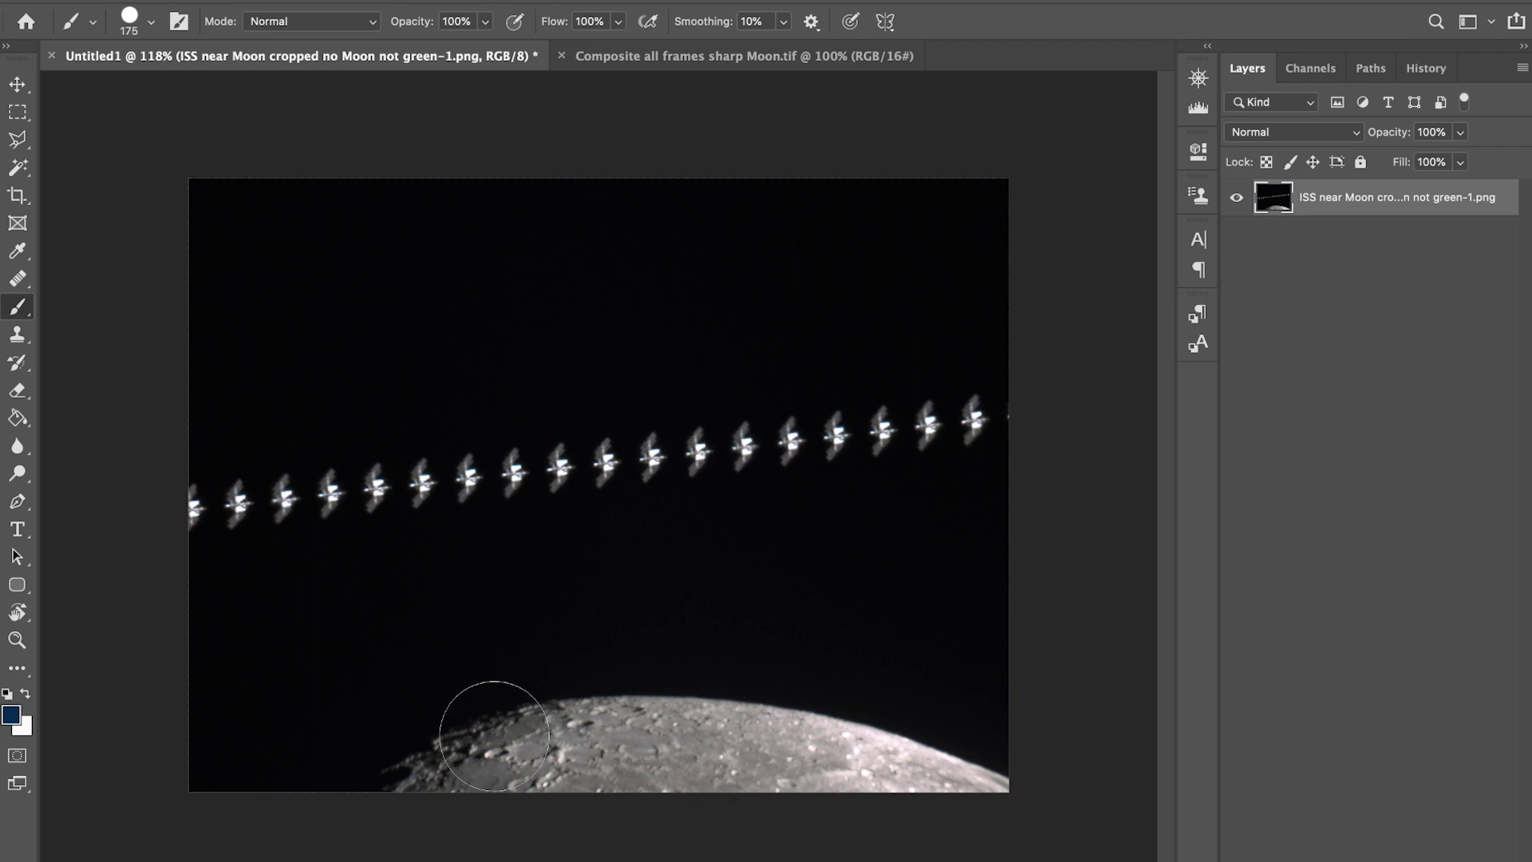
scroll(494, 731, "up", 5)
scroll(494, 735, "down", 3)
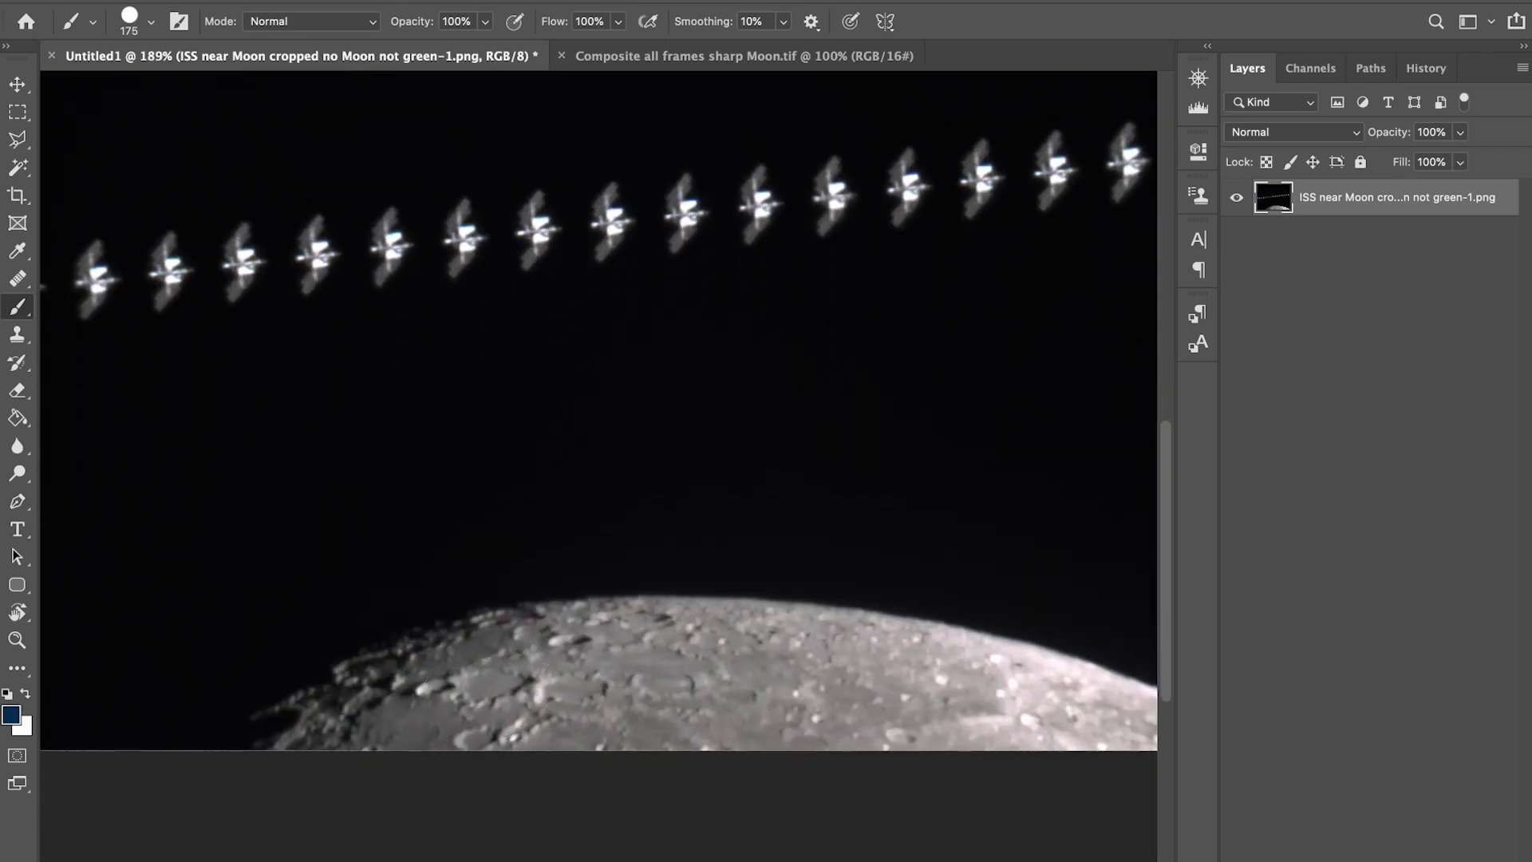
Switch back and forth between the Untitled1 trail and sharp Moon documents to compare them
left_click(742, 56)
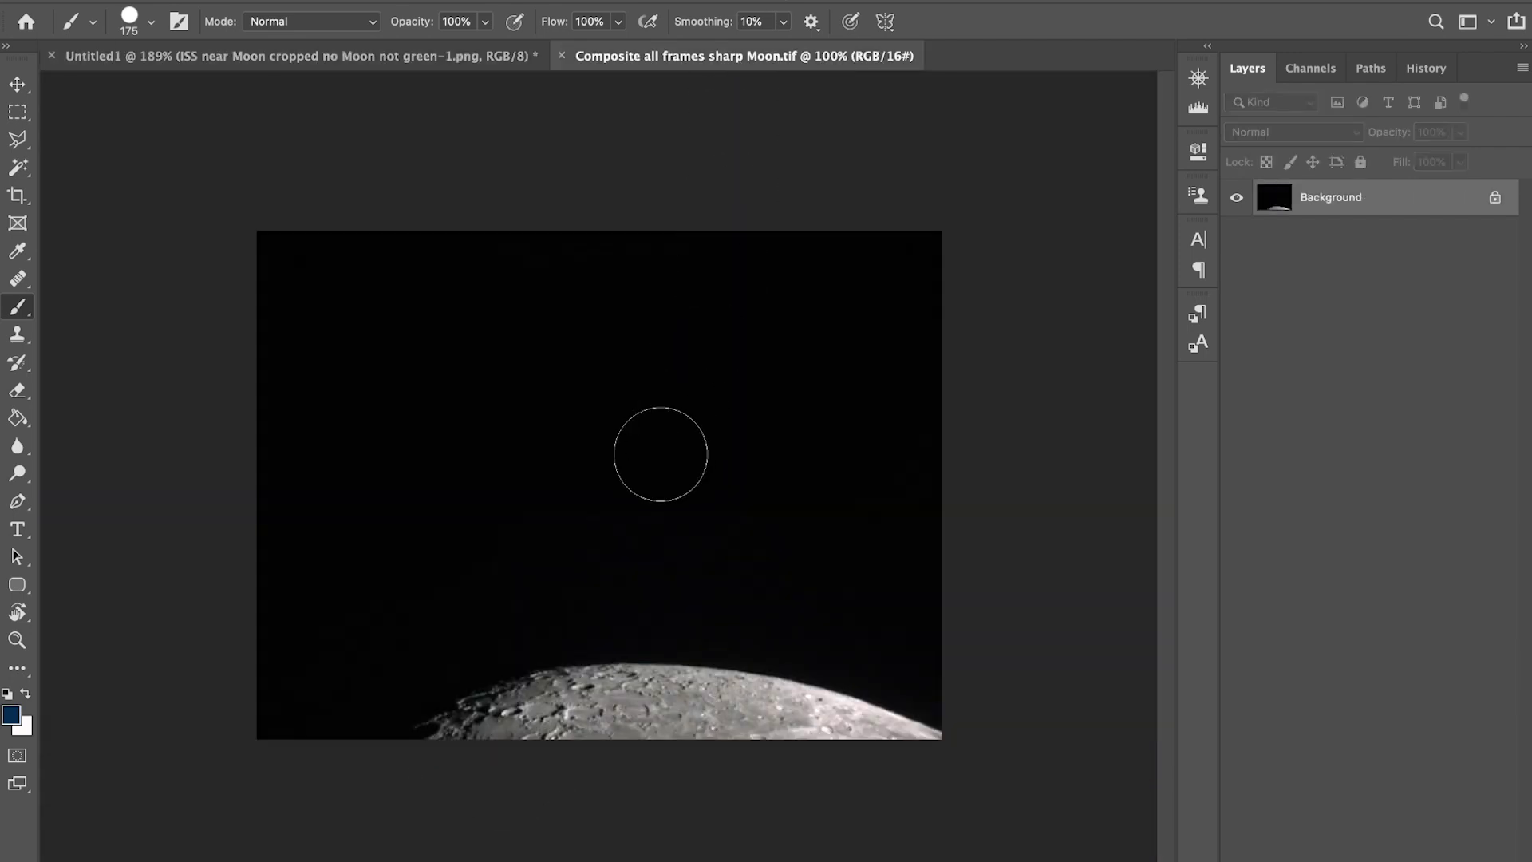
scroll(661, 455, "up", 4)
scroll(660, 449, "down", 4)
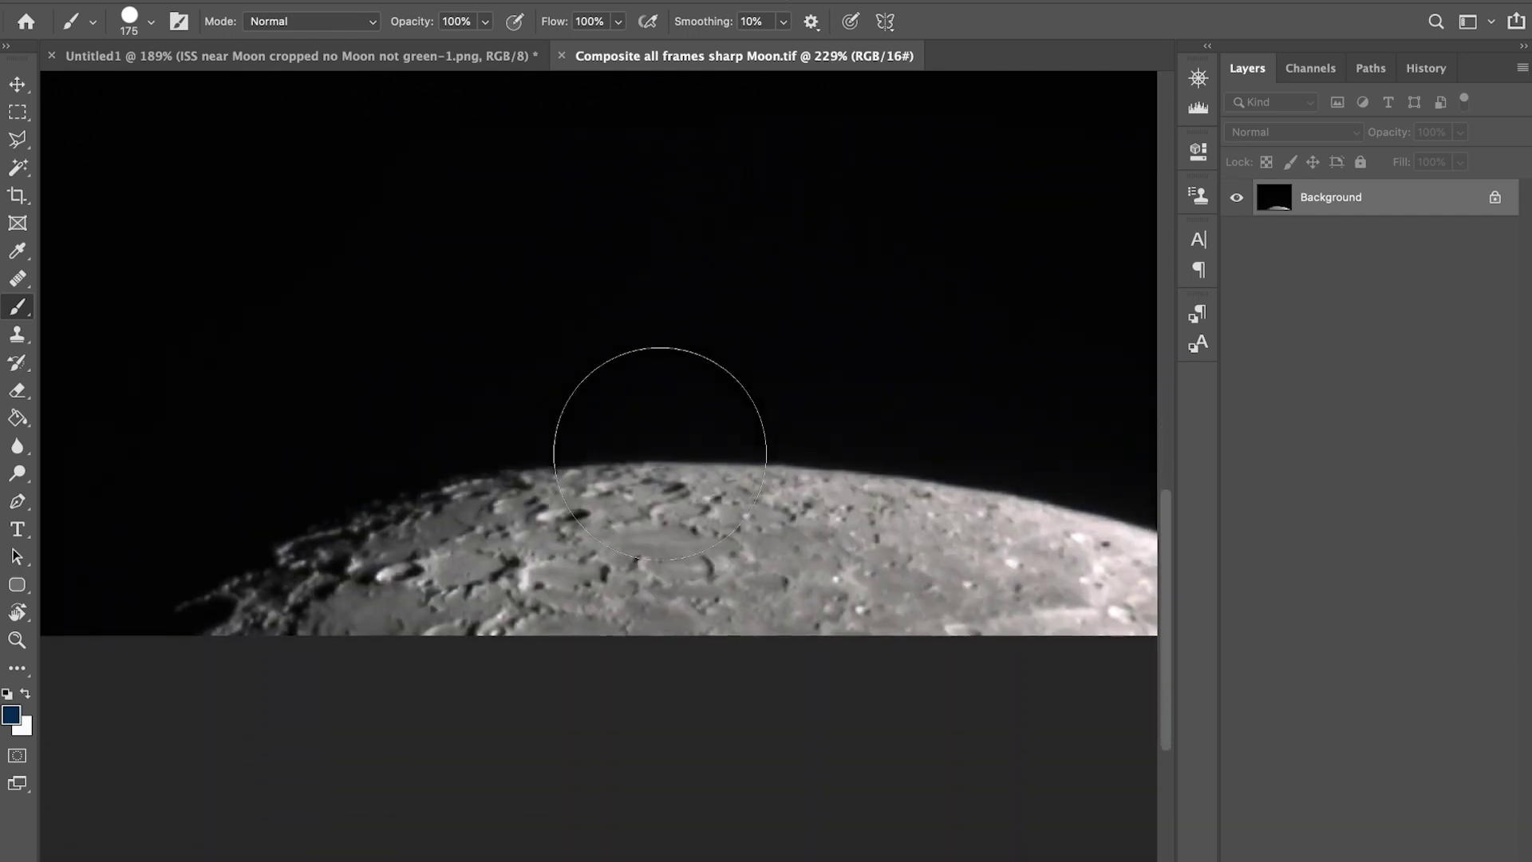
left_click(448, 62)
key("ctrl+Tab")
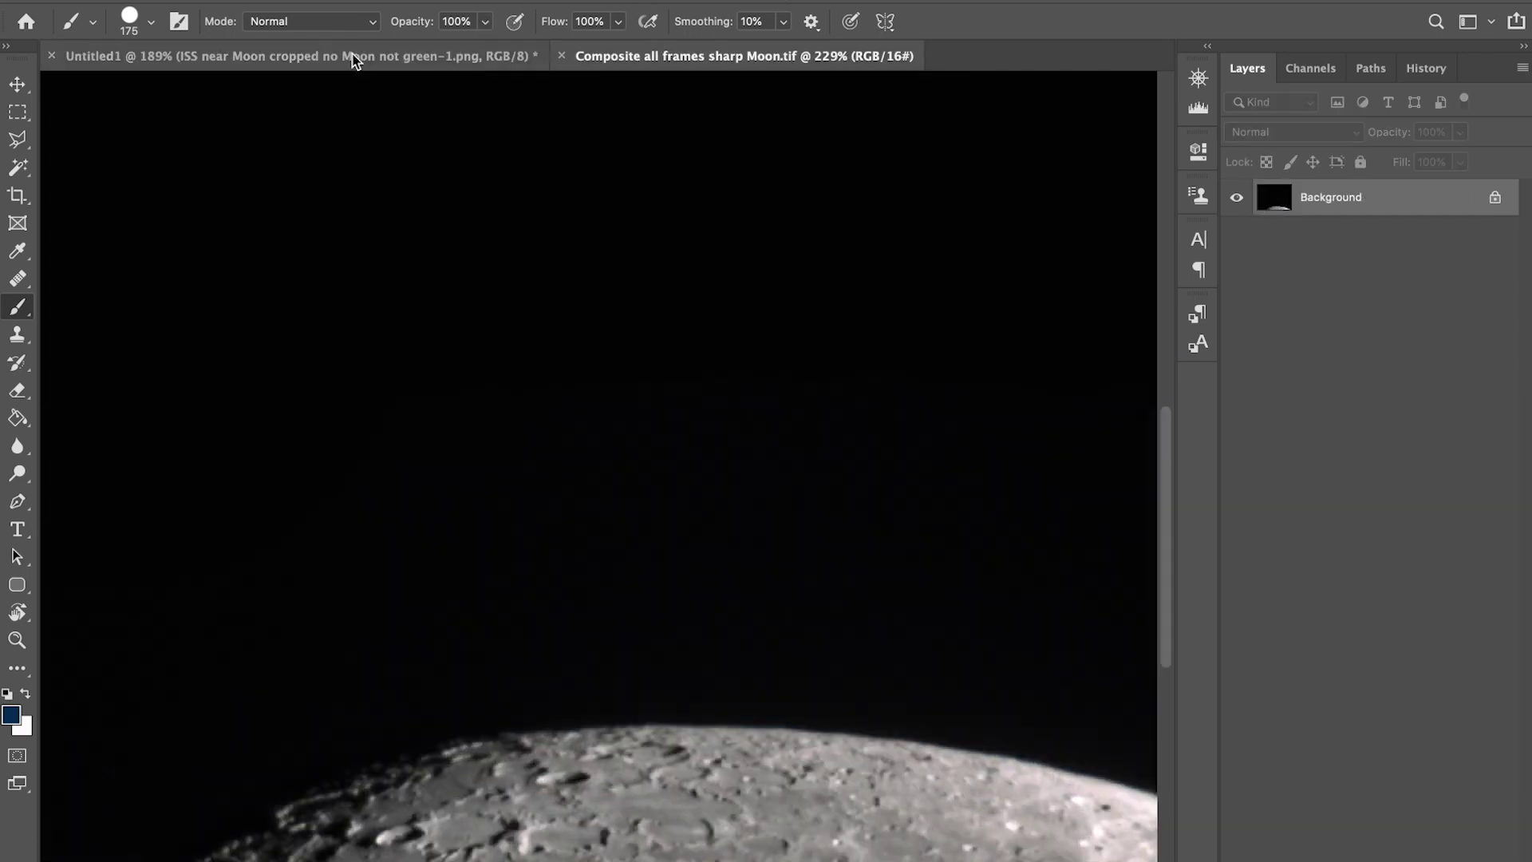
left_click(354, 60)
left_click(691, 64)
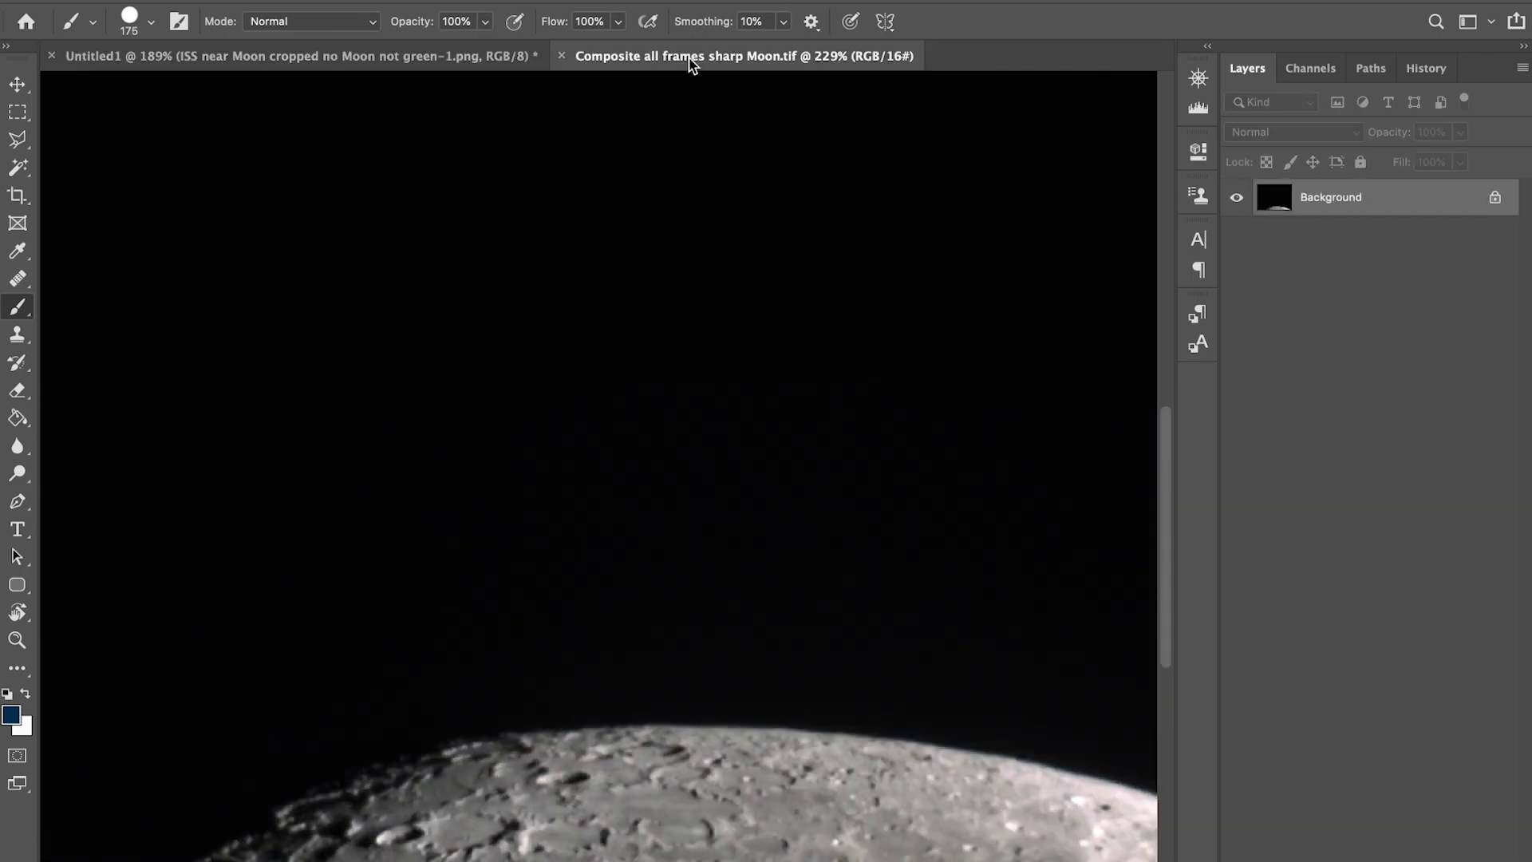
left_click(455, 58)
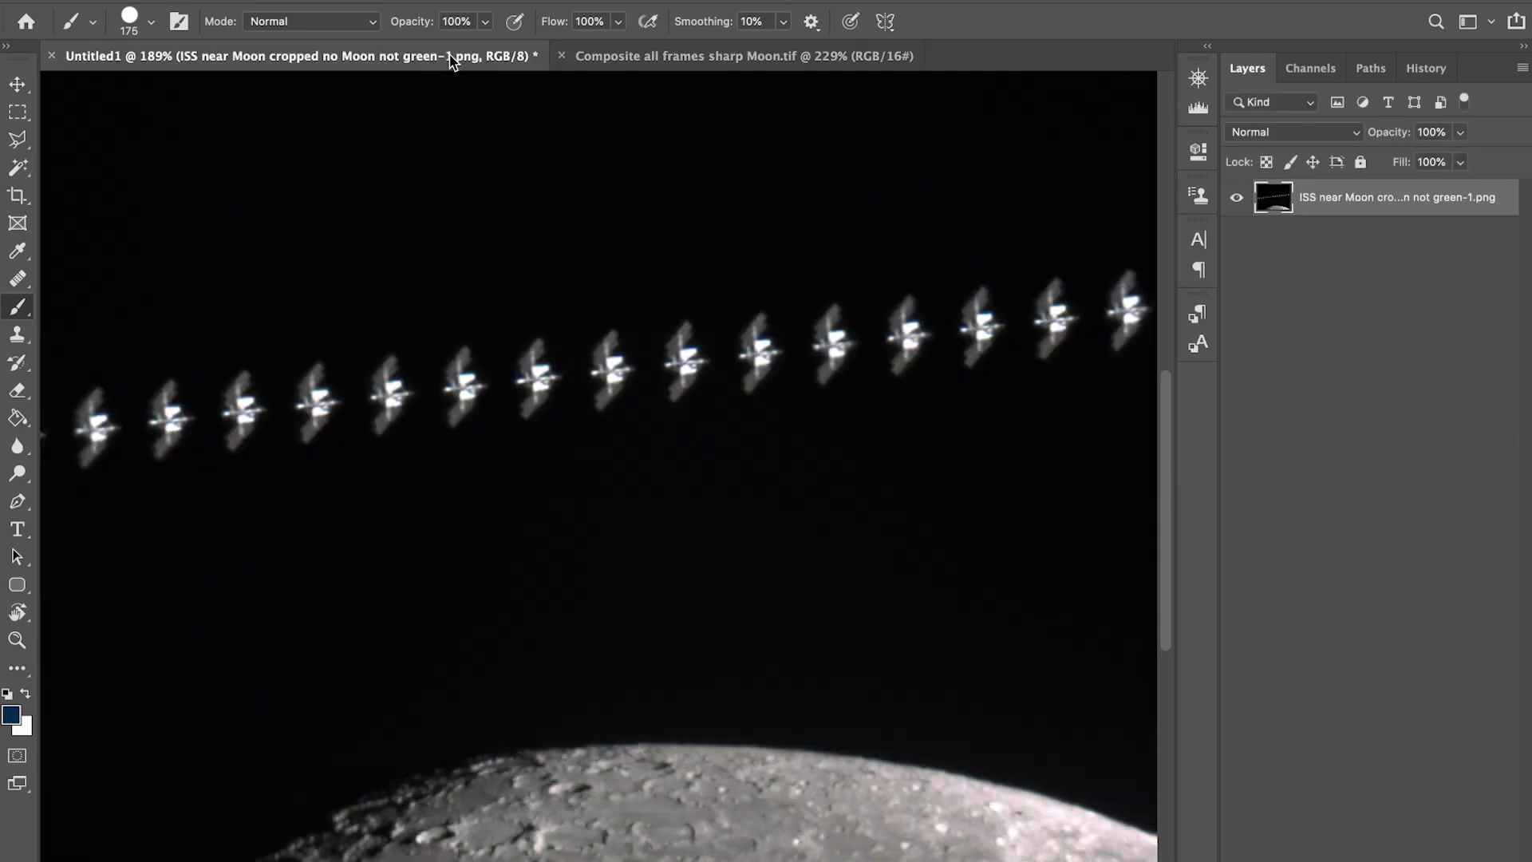
scroll(476, 467, "down", 3)
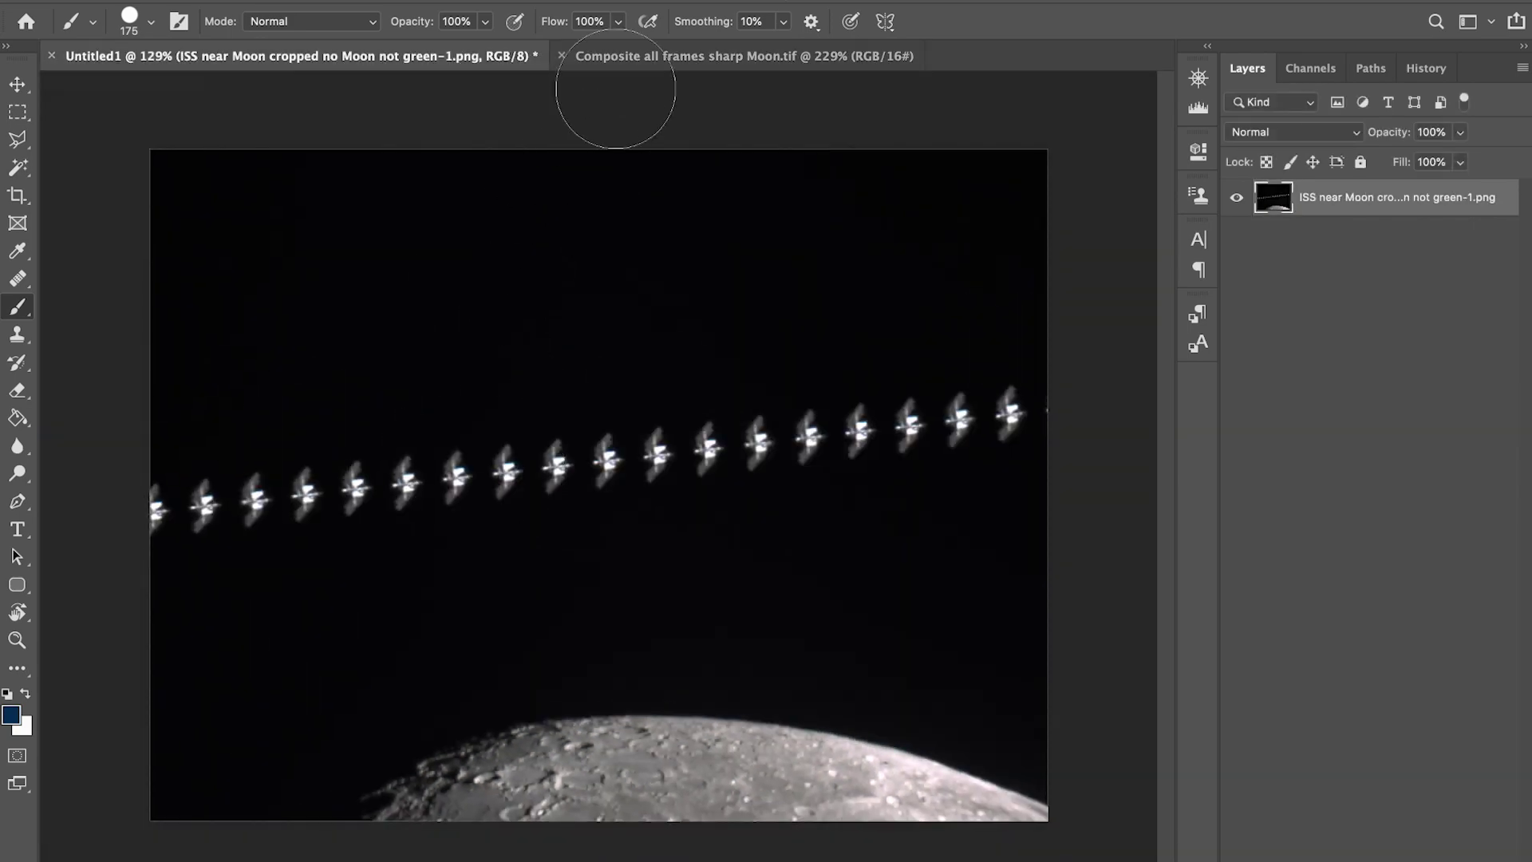
left_click(669, 62)
scroll(465, 607, "down", 2)
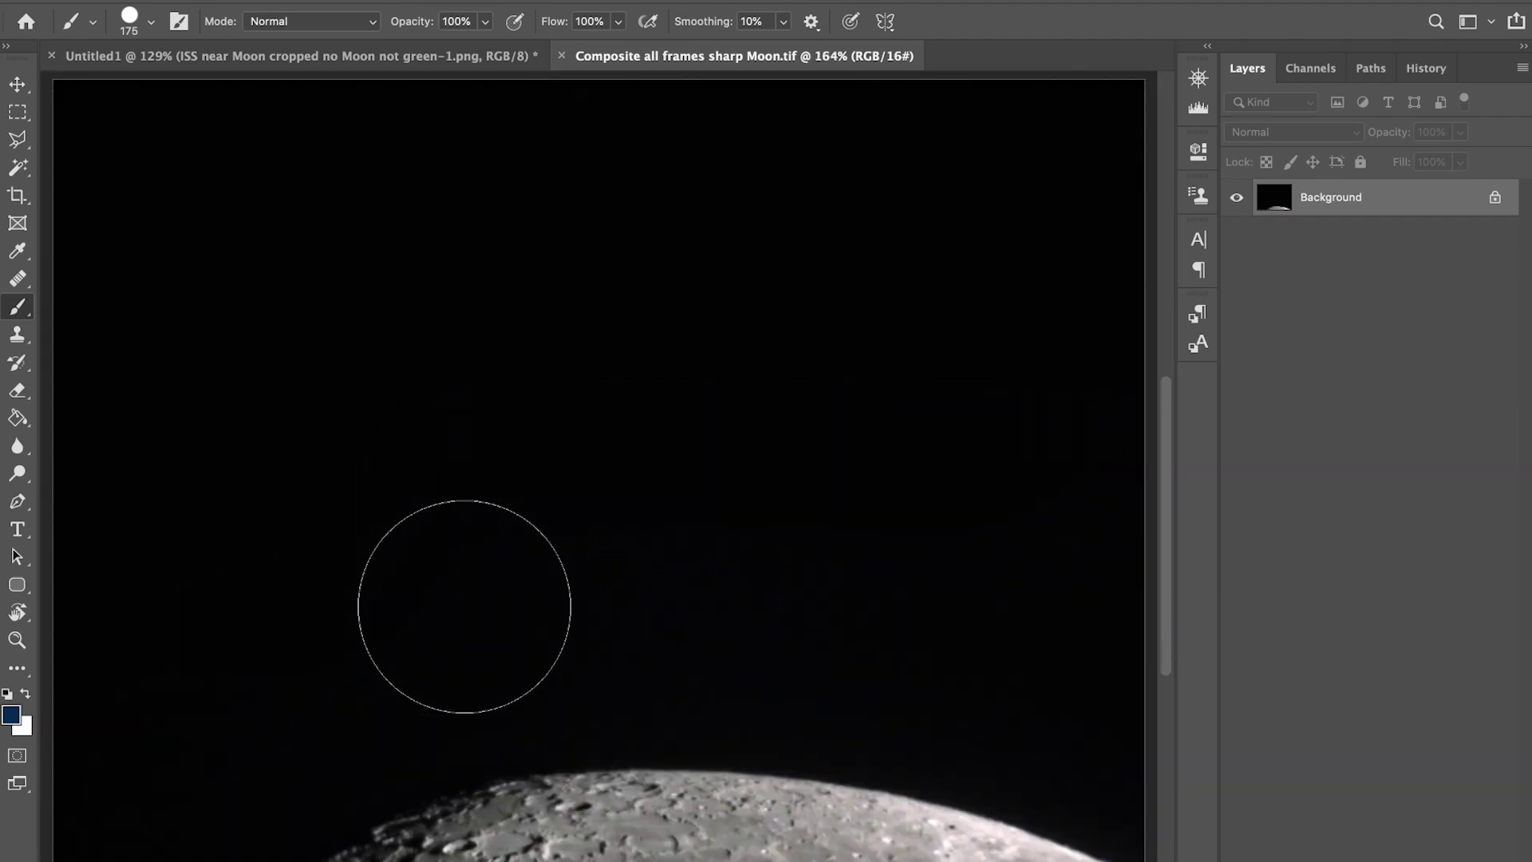
scroll(465, 606, "down", 1)
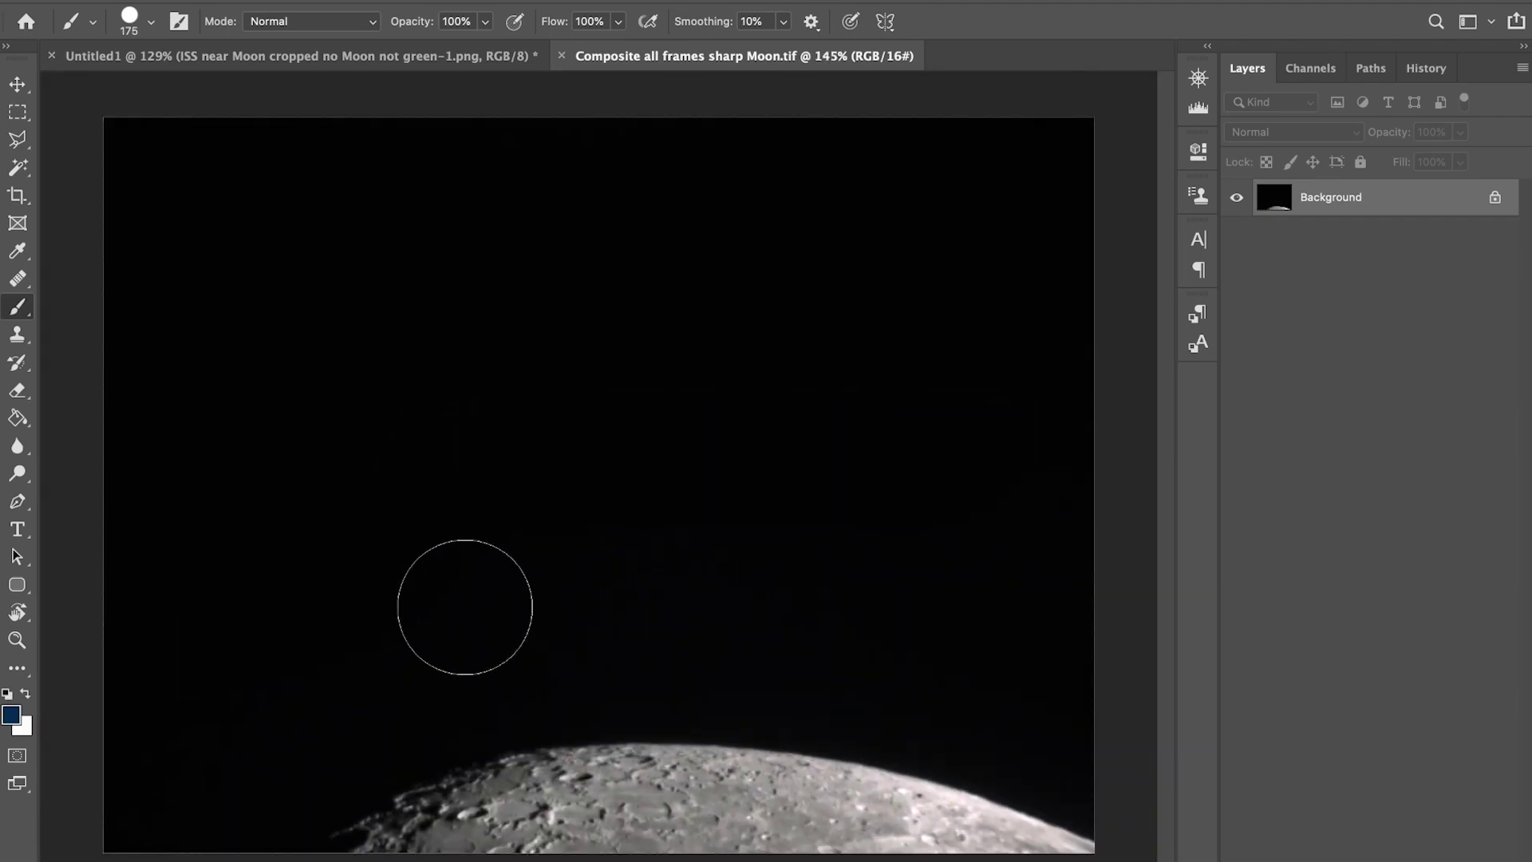
left_click(399, 56)
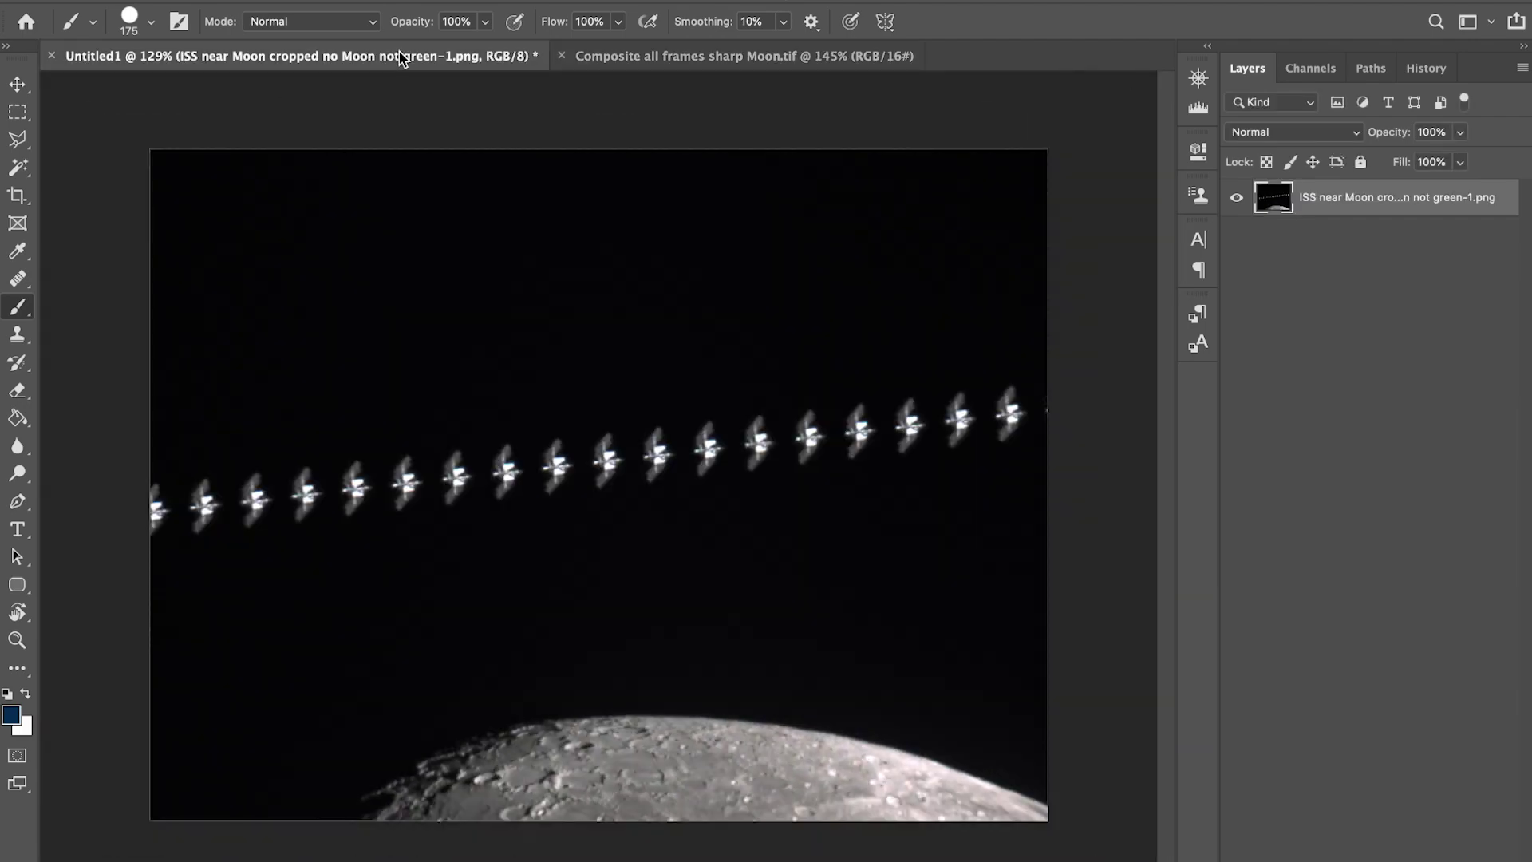
Select the whole ISS trail image and paste it into the sharp Moon composite as Layer 1
key("super+a")
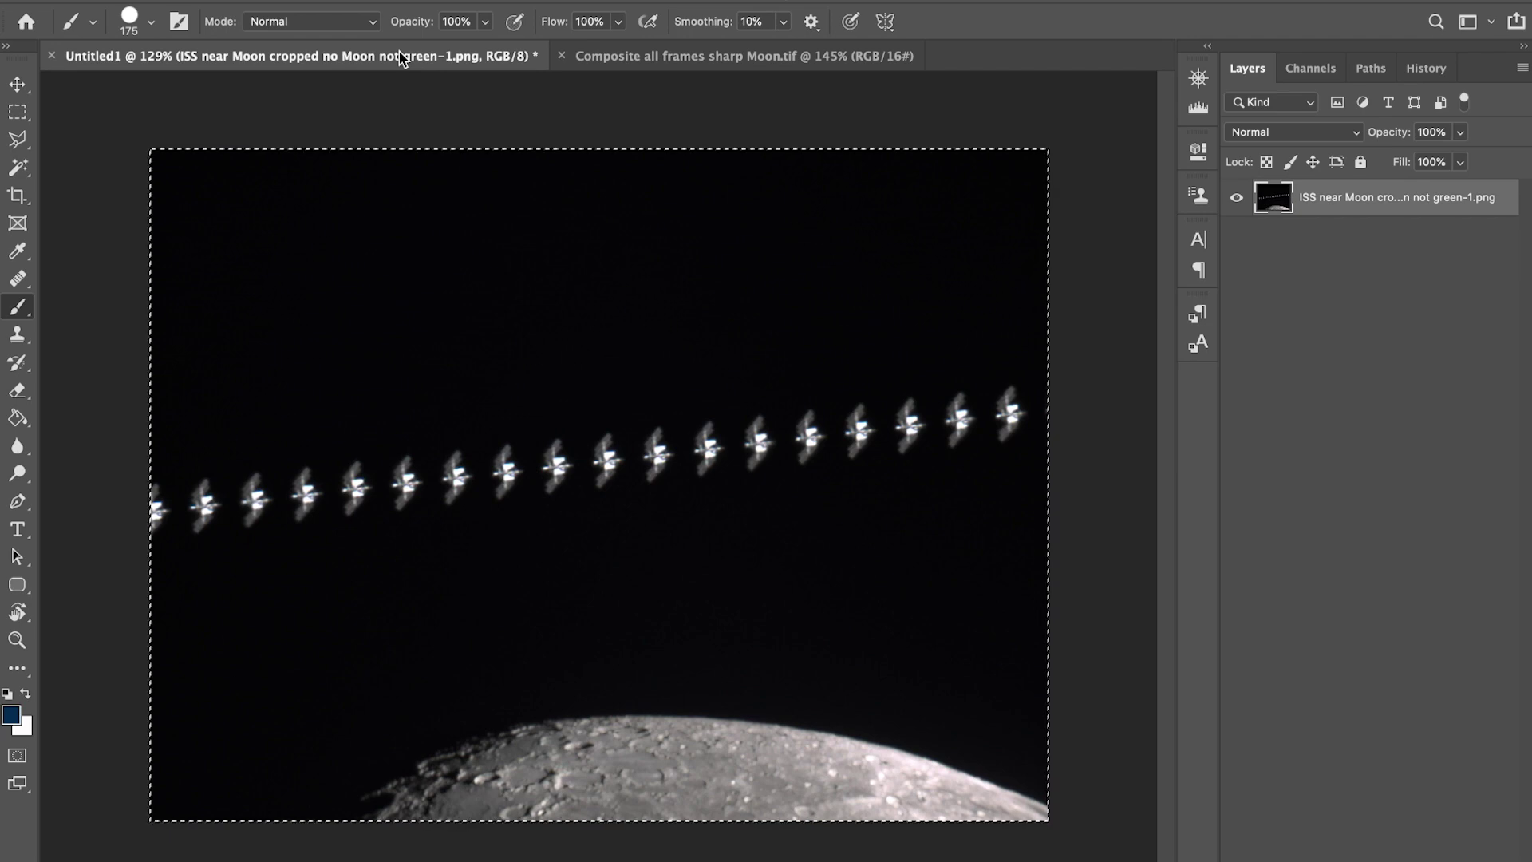
left_click(694, 59)
key("super+v")
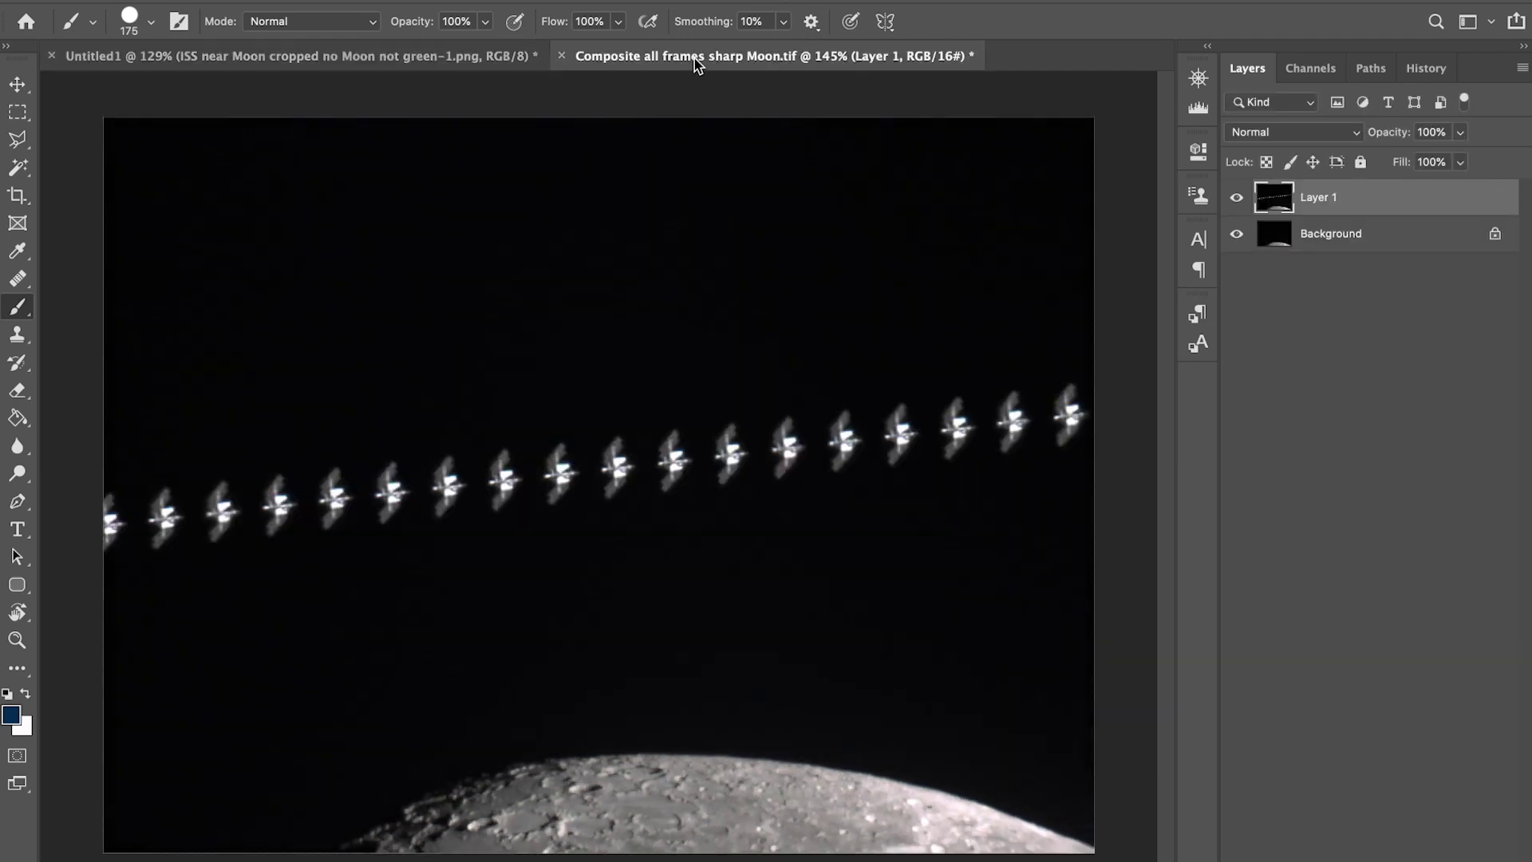
left_click(1426, 68)
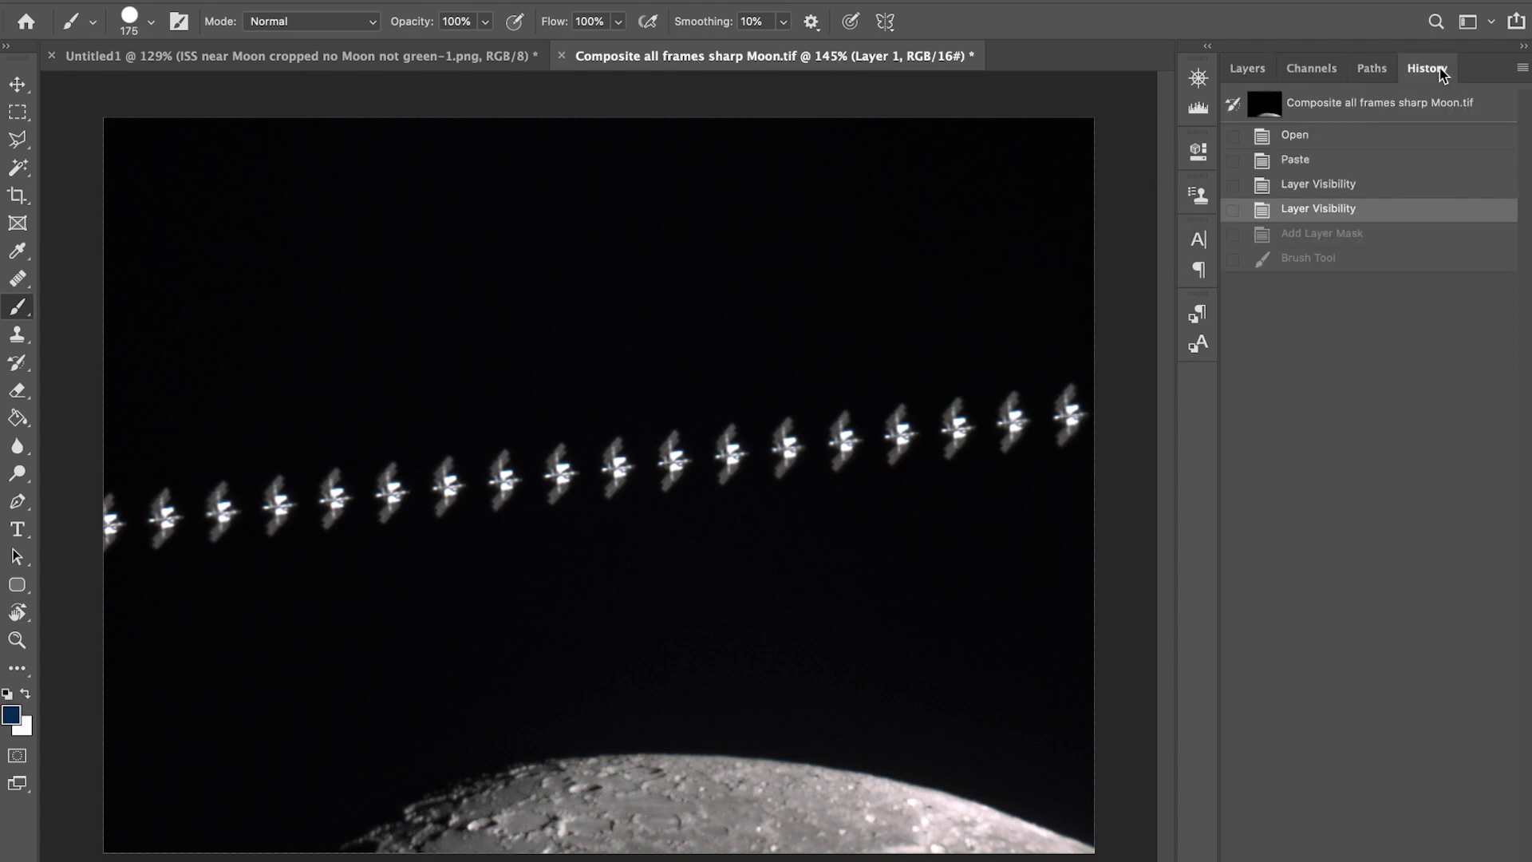
left_click(1247, 68)
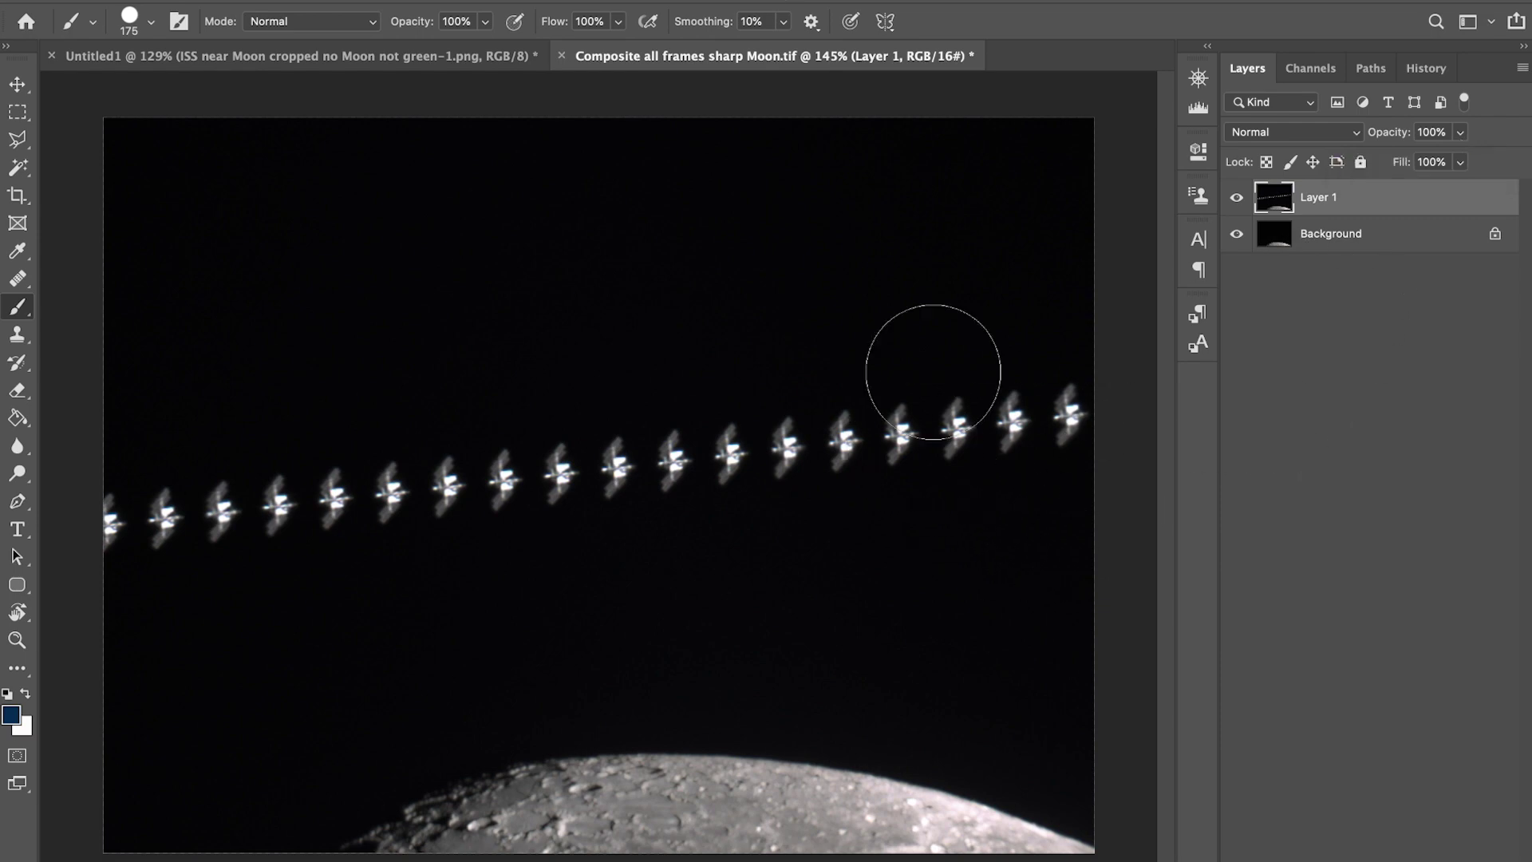
Toggle Layer 1's visibility several times to compare it against the Moon beneath
left_click(1237, 199)
left_click(1238, 201)
left_click(1237, 202)
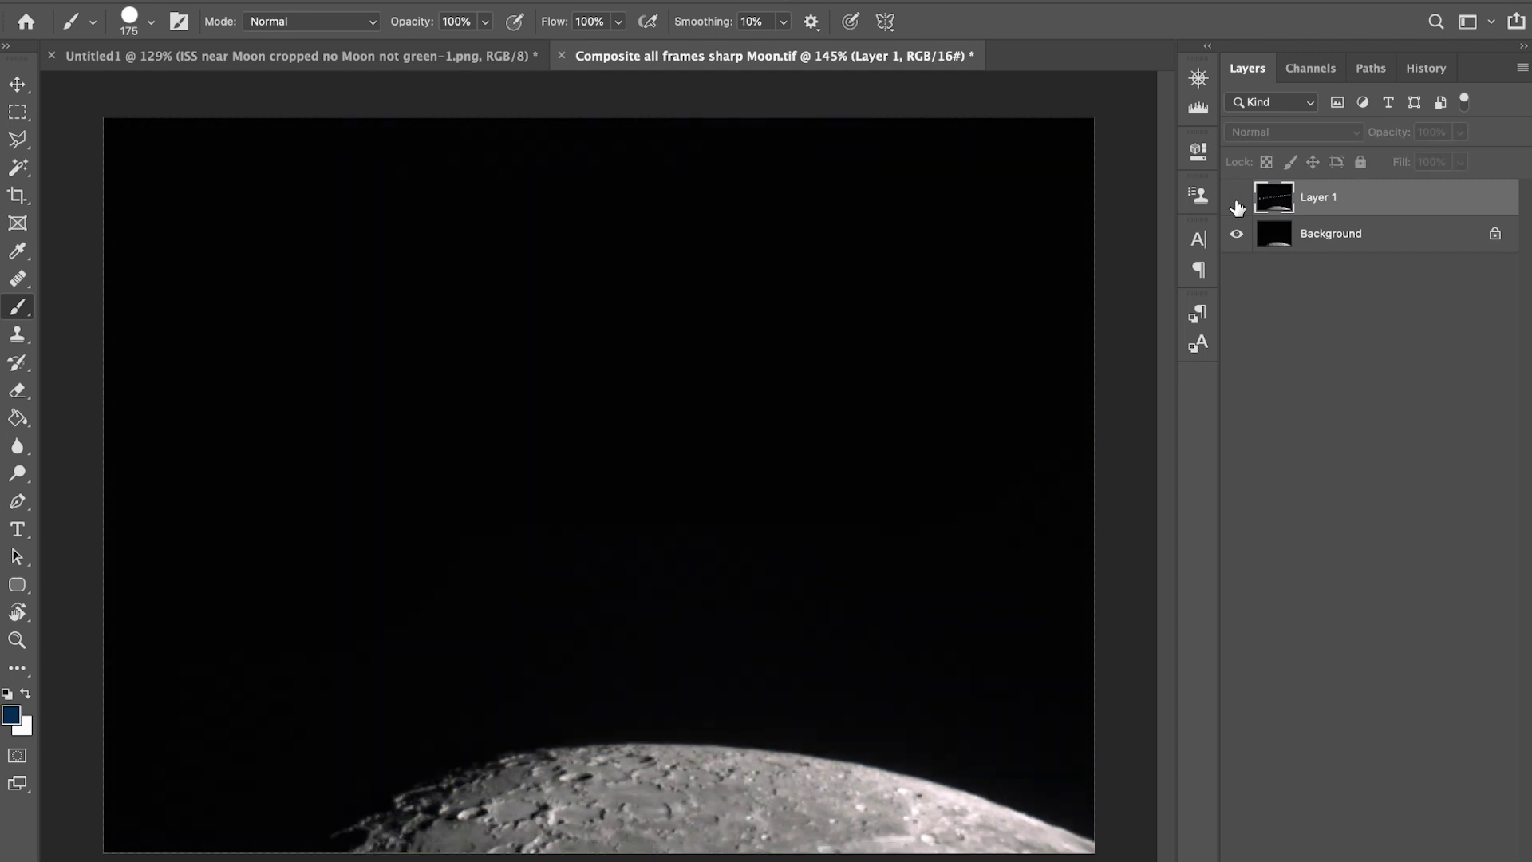
left_click(1237, 201)
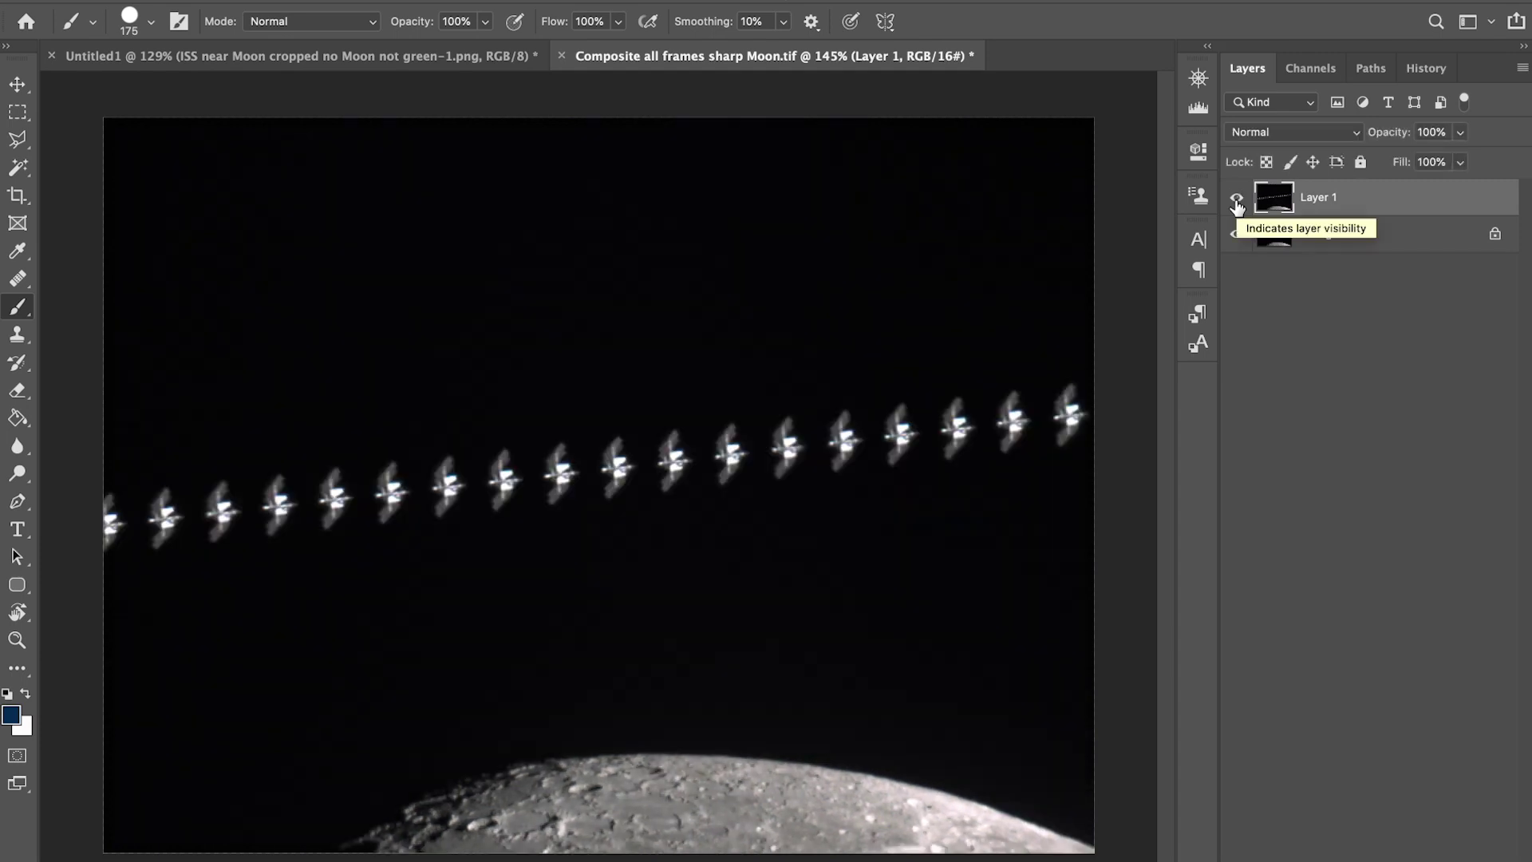
left_click(1237, 202)
left_click(1237, 204)
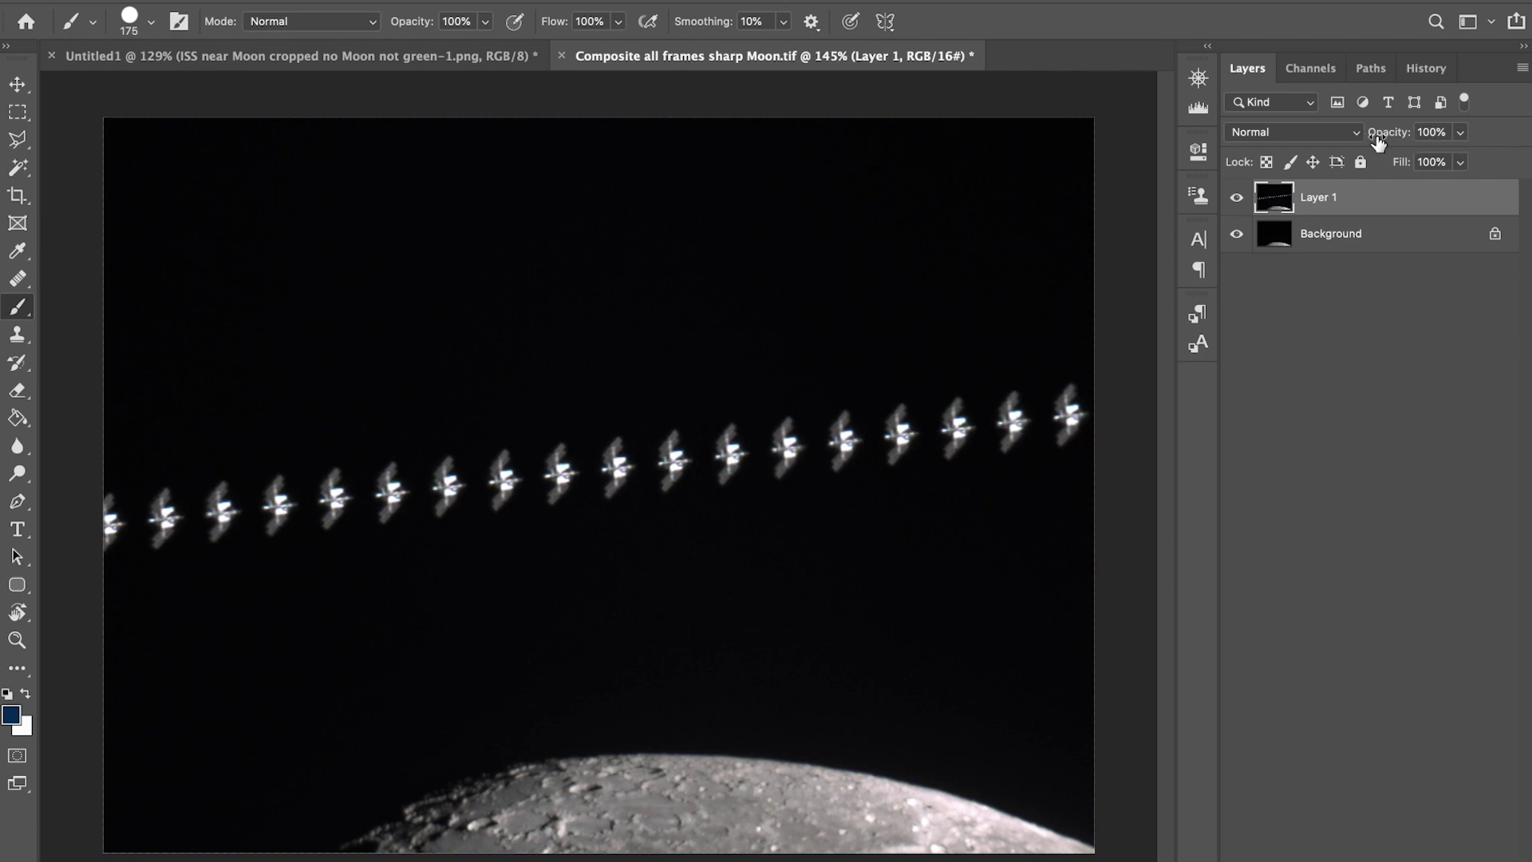
Lower Layer 1 to 51% opacity and drag it roughly over the Moon
left_click(1462, 134)
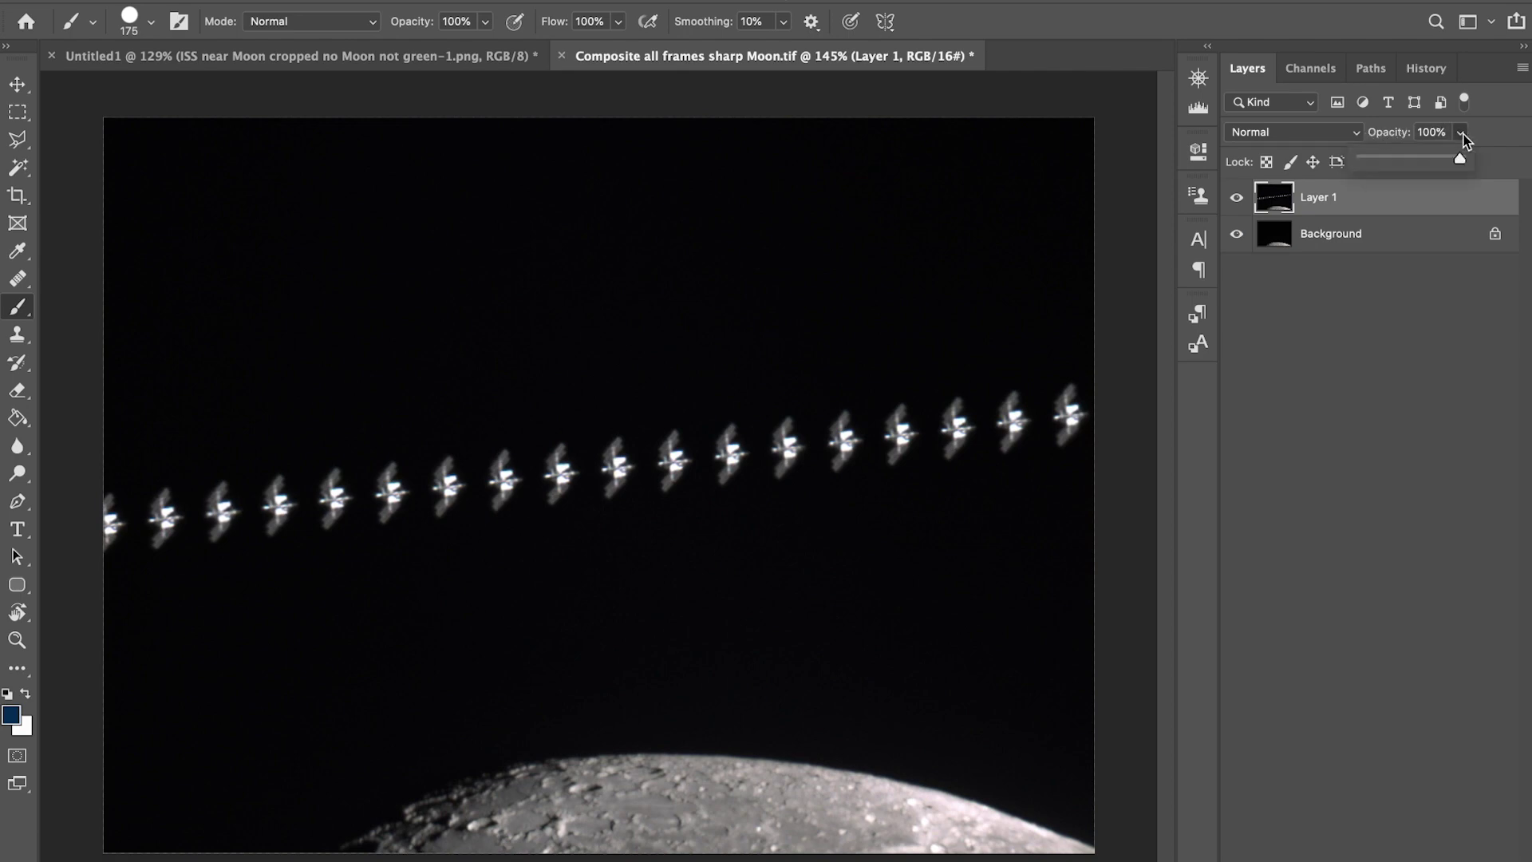
left_click(1411, 158)
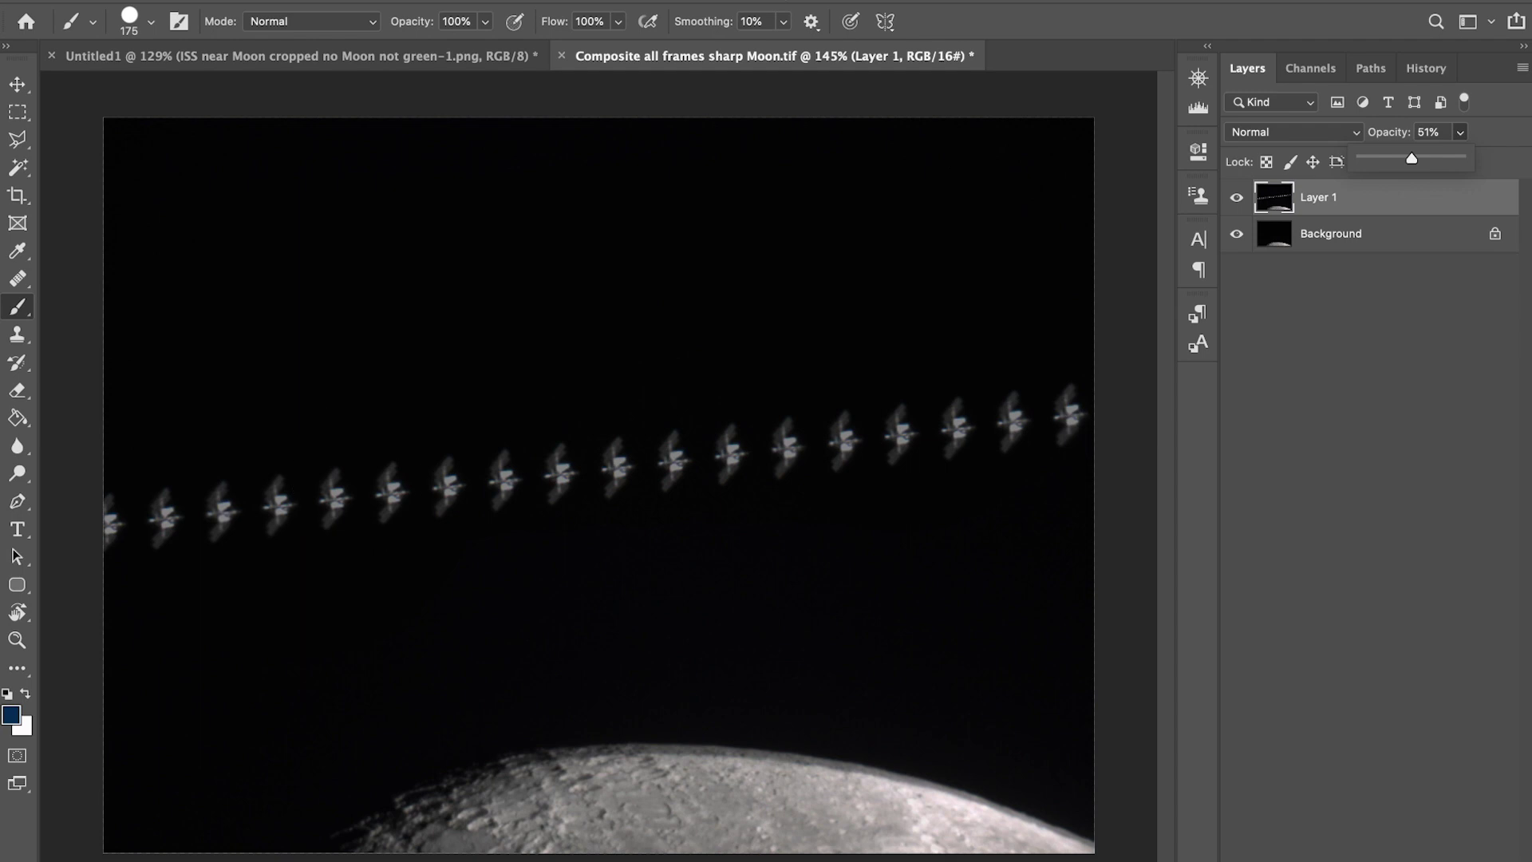
left_click(16, 84)
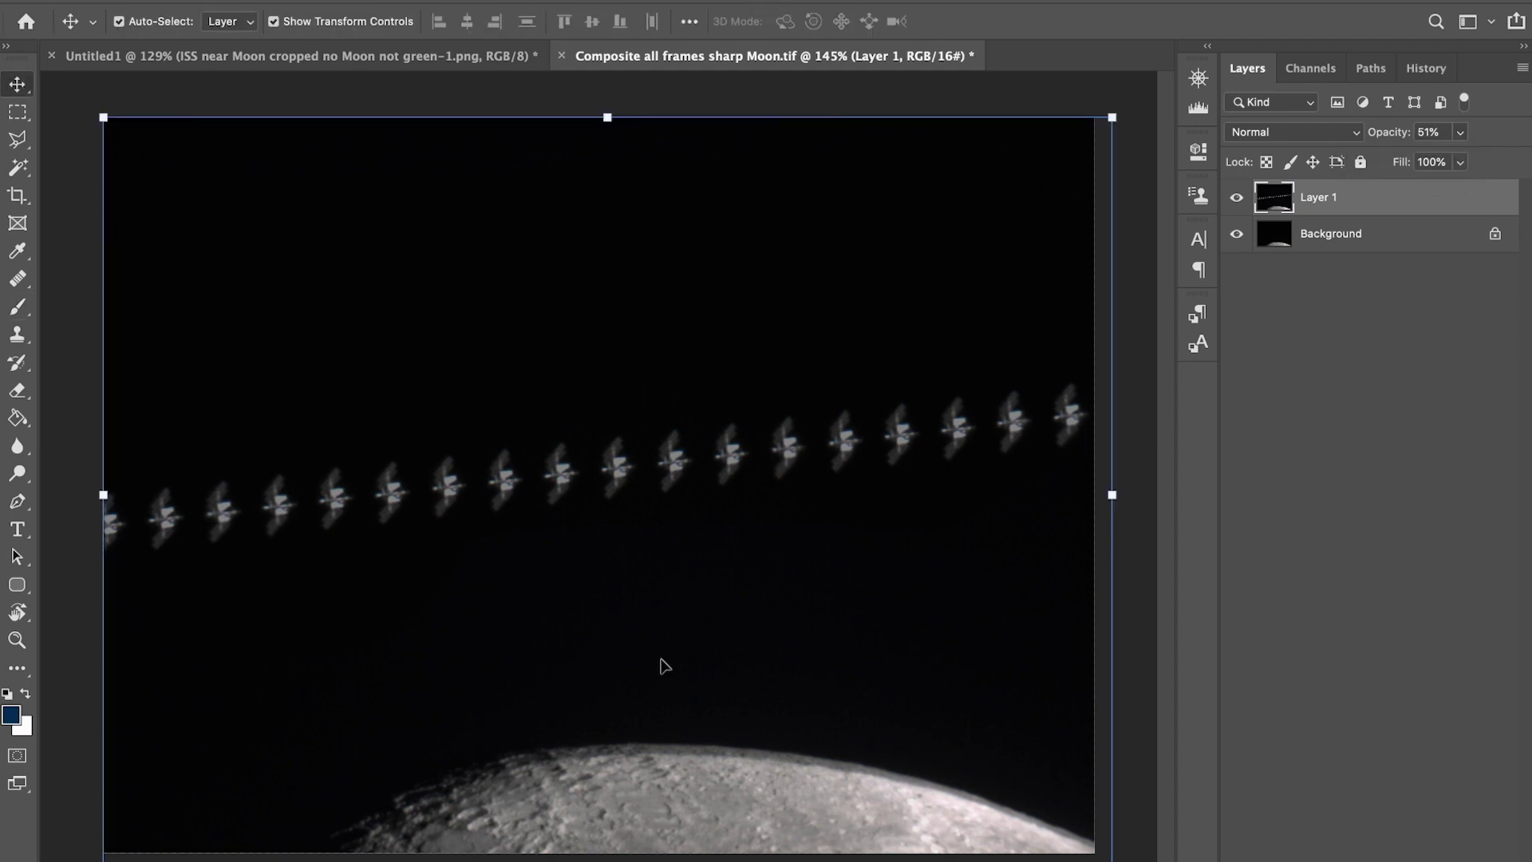
left_click_drag(665, 665, 638, 652)
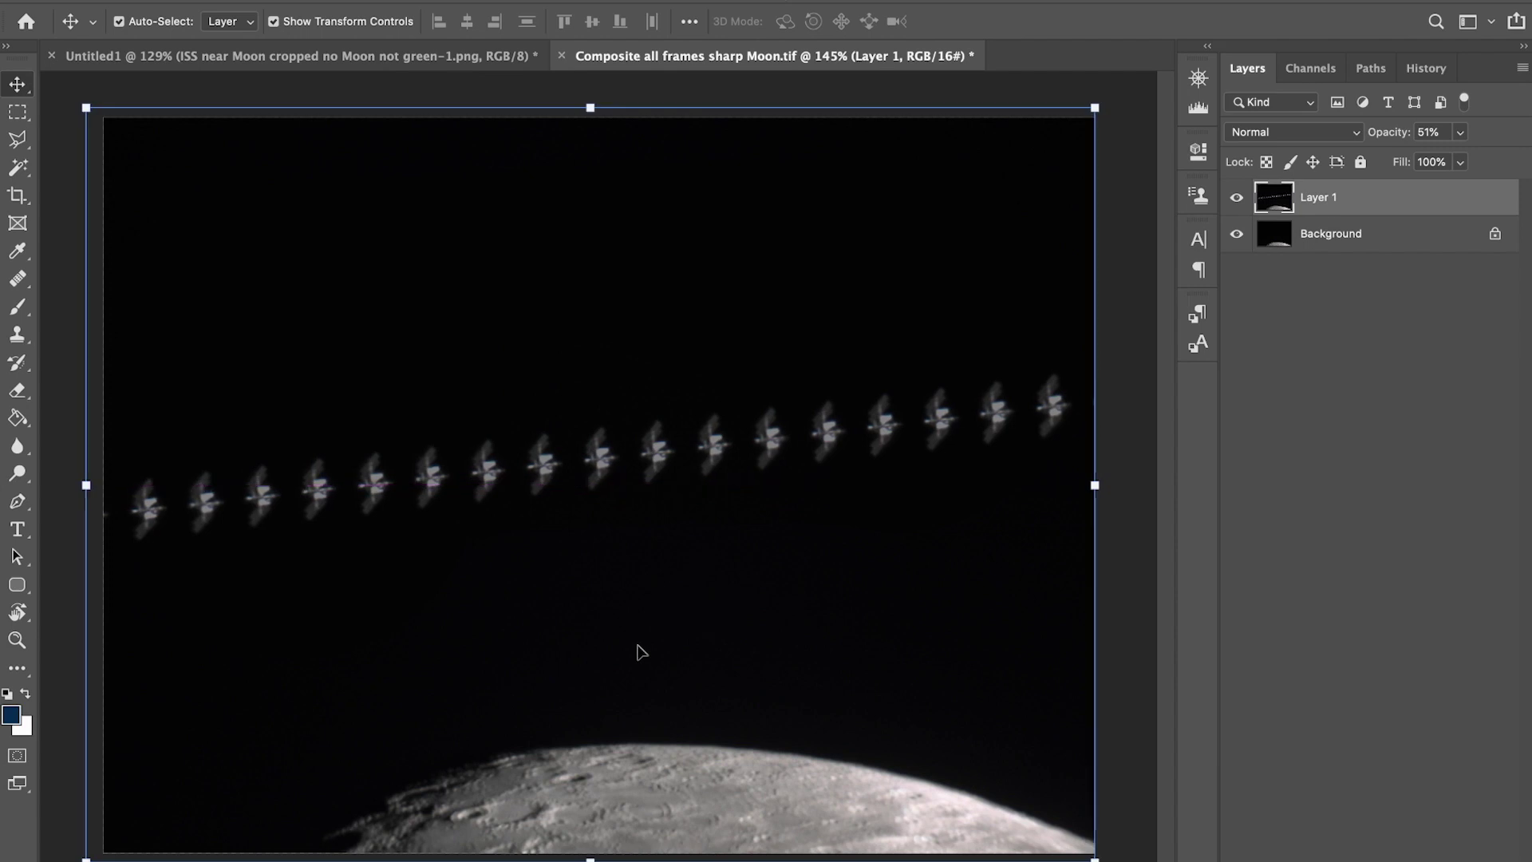
Nudge Layer 1 pixel by pixel into alignment and restore it to 100% opacity
key("Right")
key("Right")
key("Right")
key("Right")
key("Right")
key("Right")
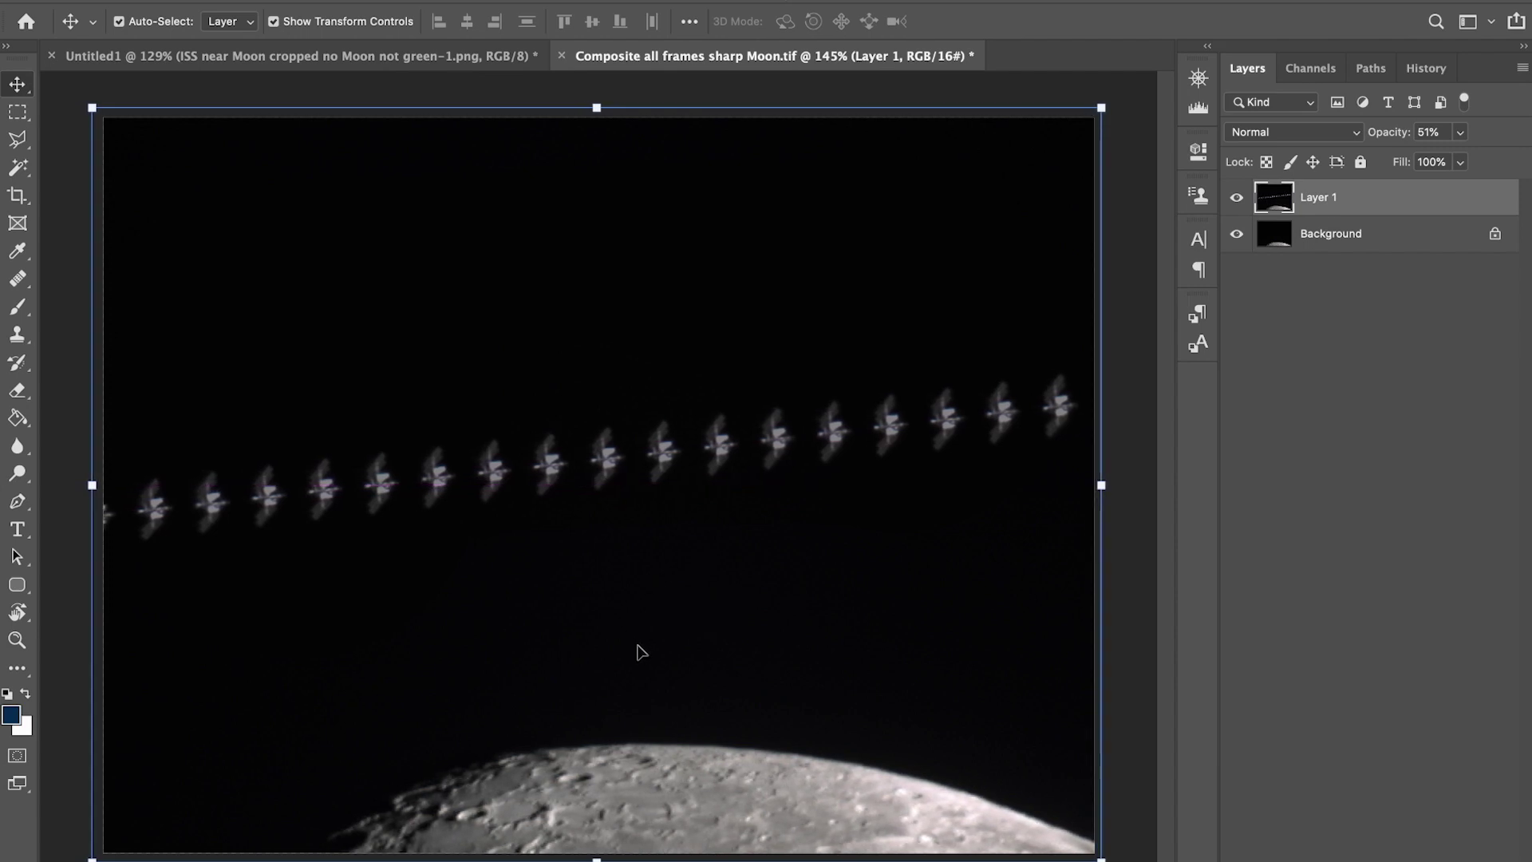
key("Left")
key("Left")
key("Up")
key("Up")
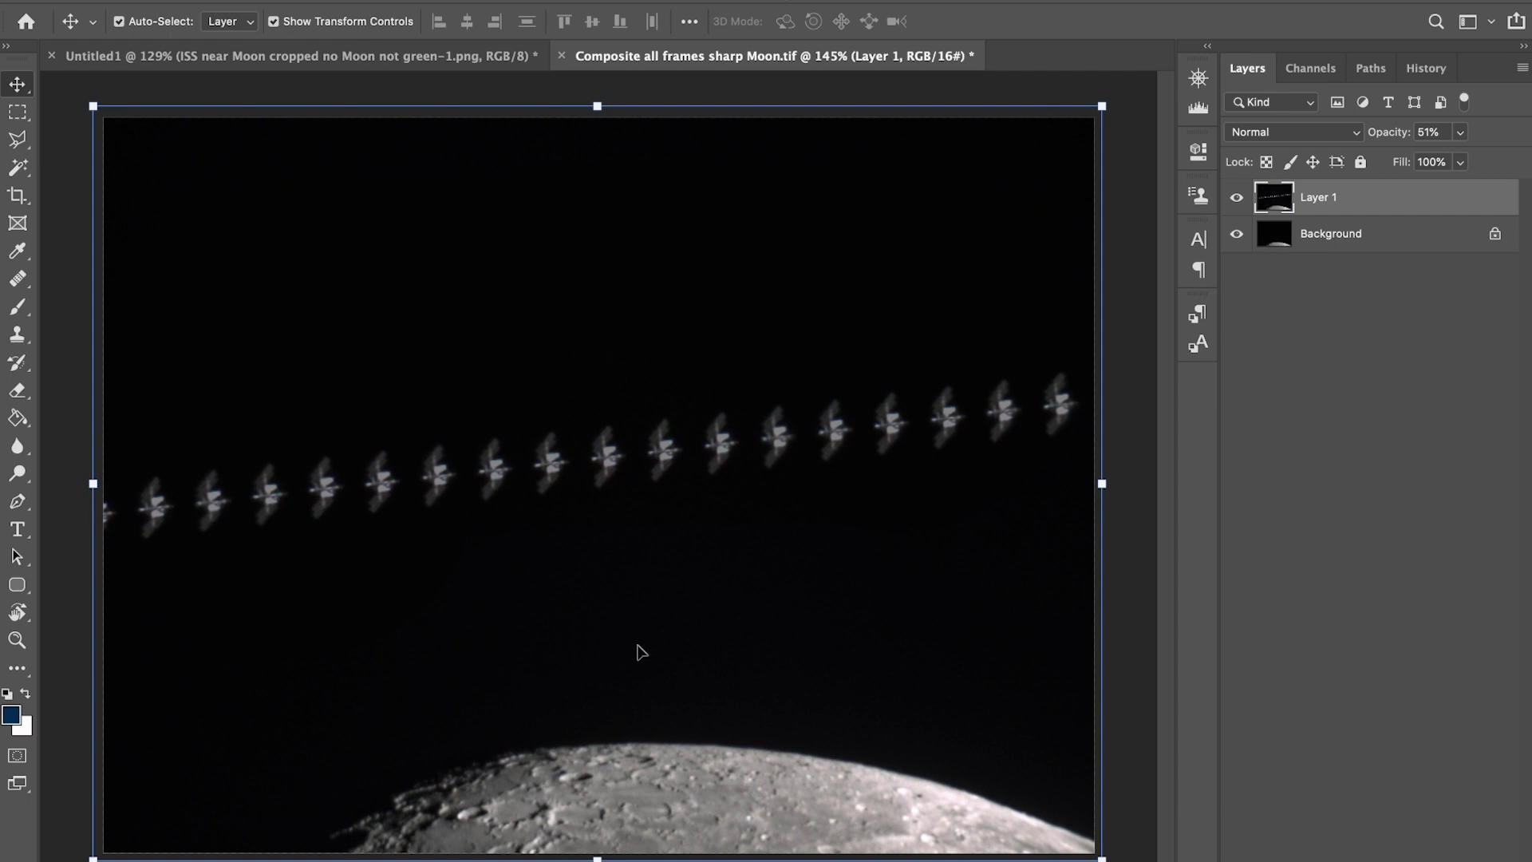
key("Down")
key("Down")
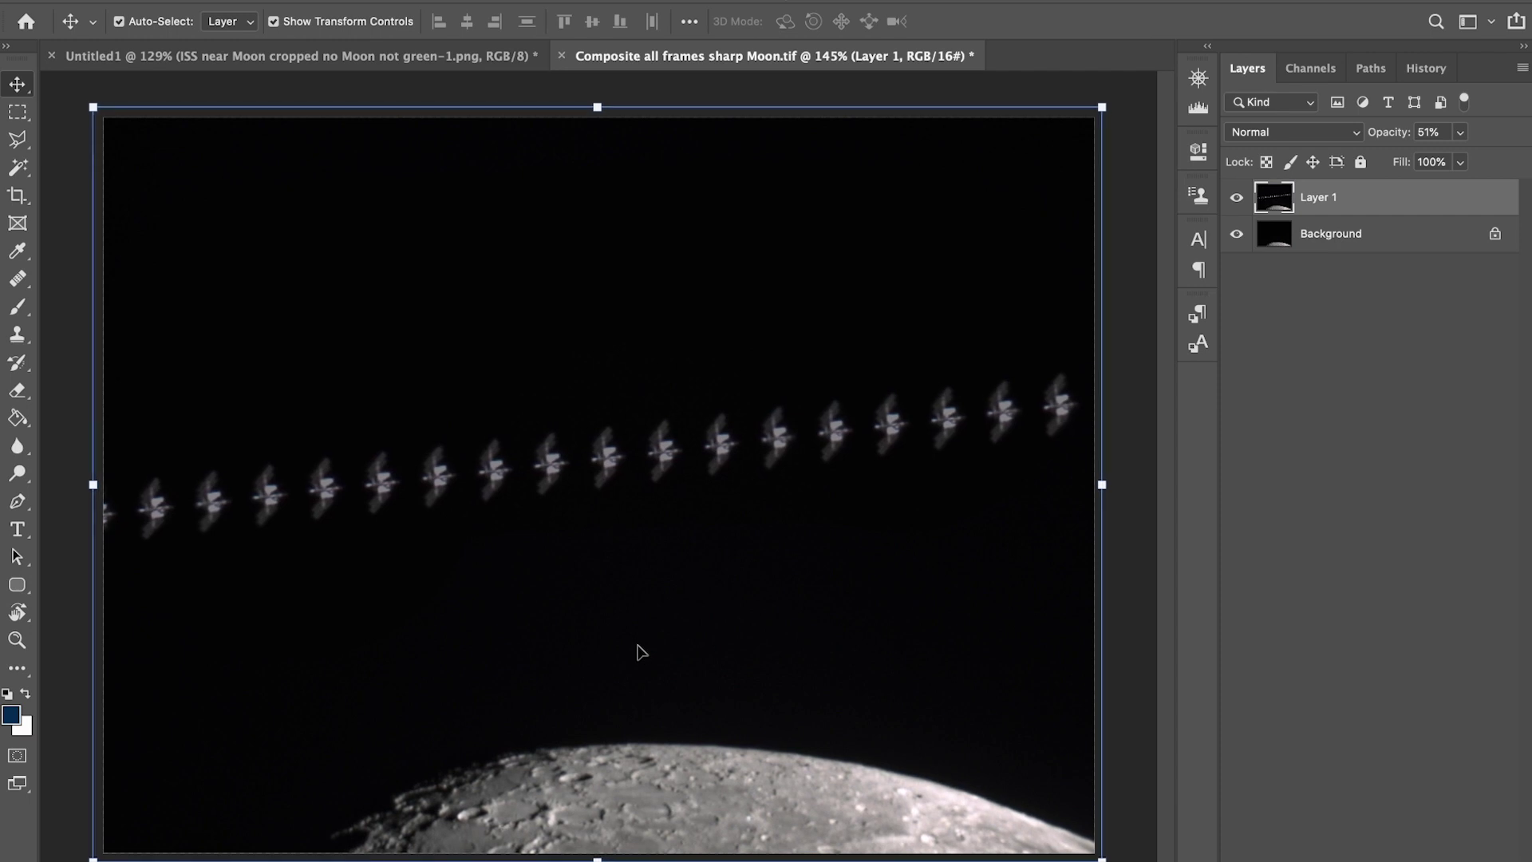
key("Right")
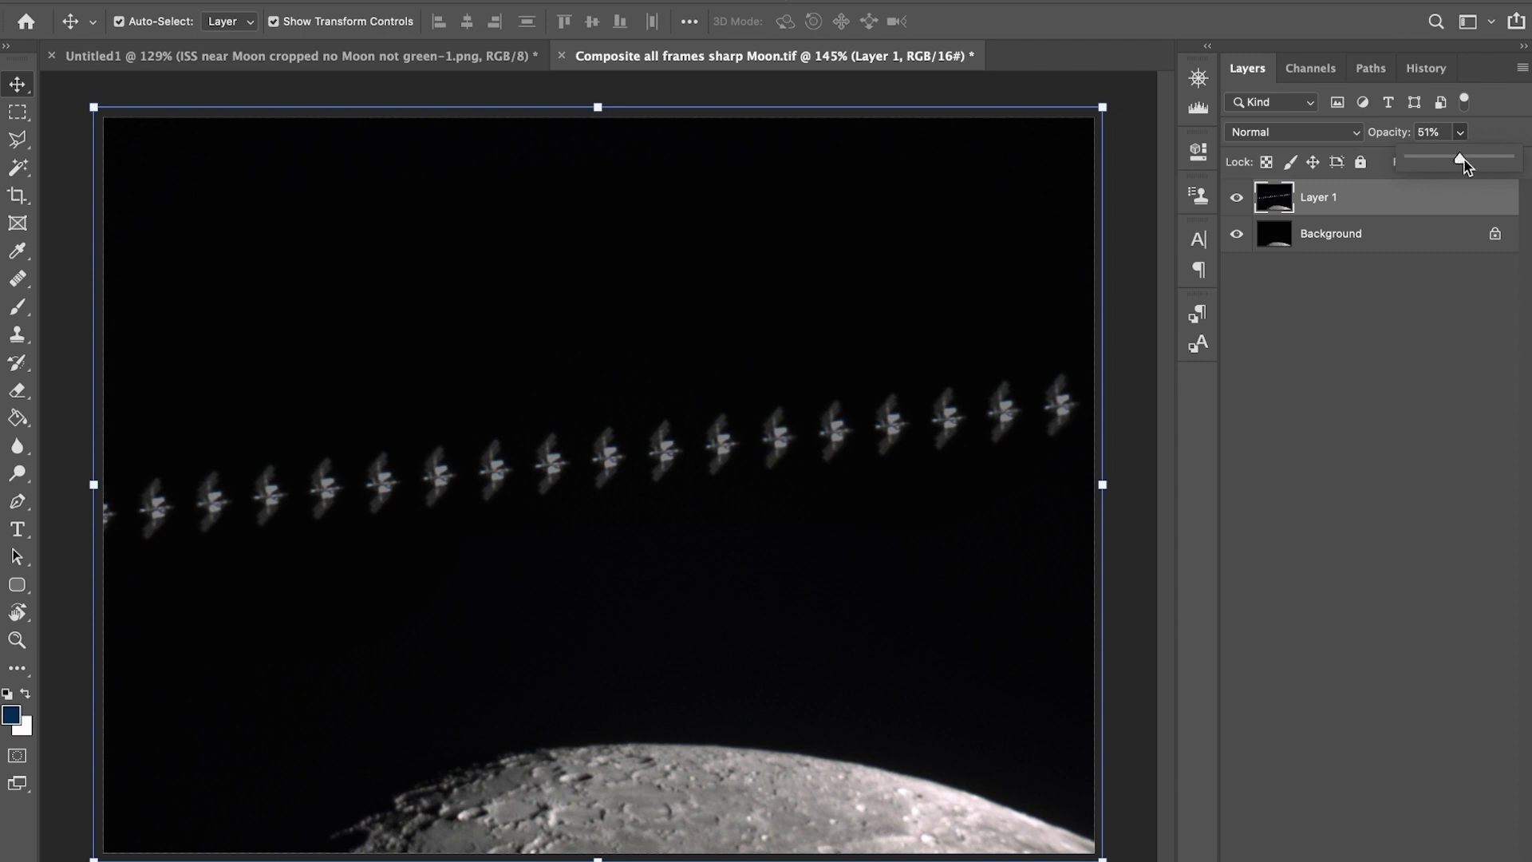
left_click_drag(1462, 164, 1508, 160)
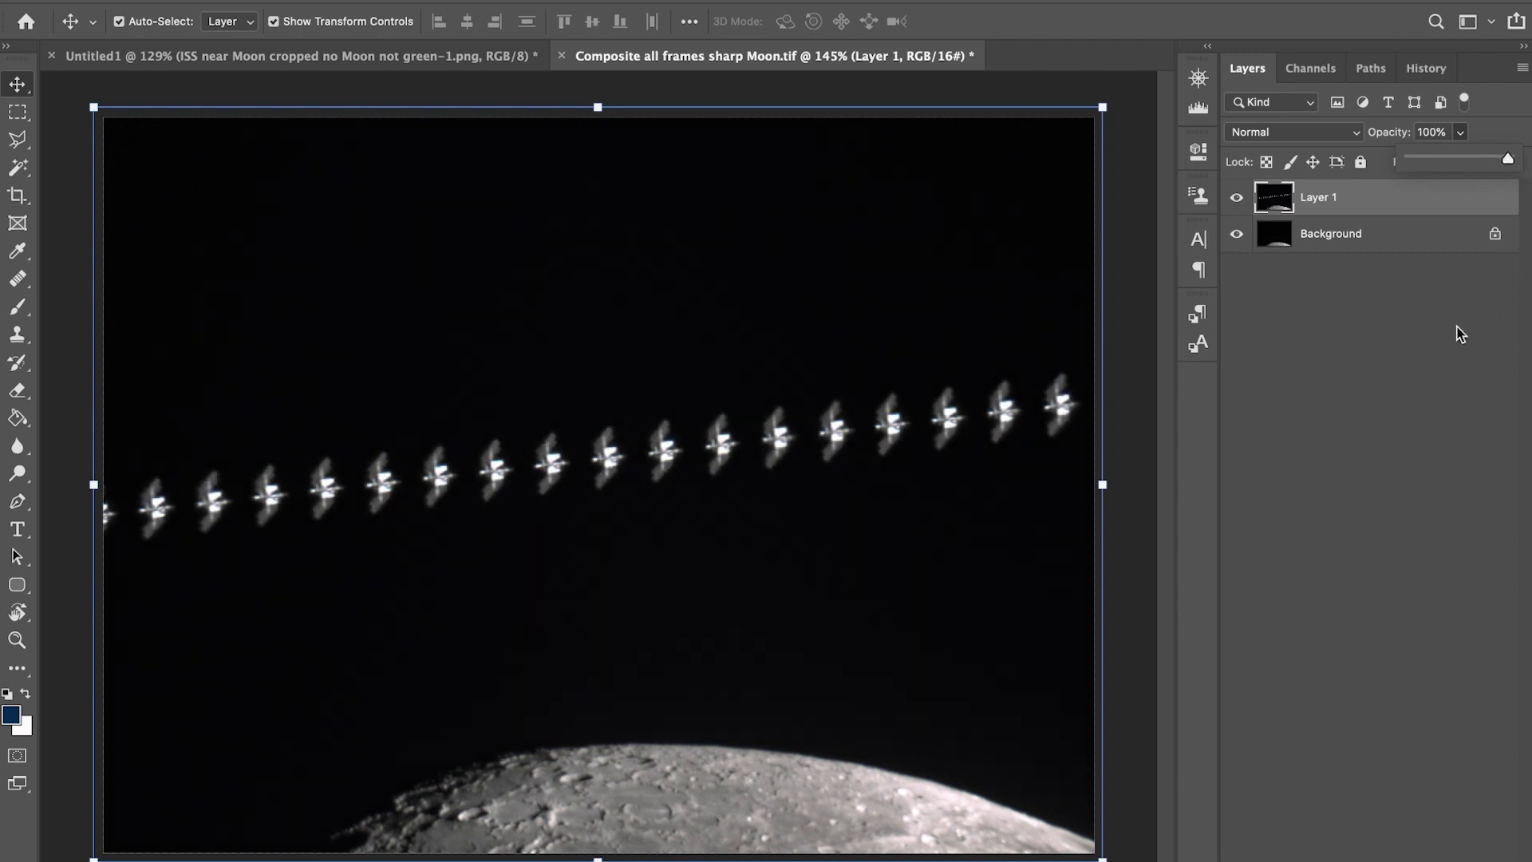
Toggle Layer 1's visibility repeatedly to check the ISS trail's alignment over the Moon limb
left_click(1238, 200)
left_click(1238, 199)
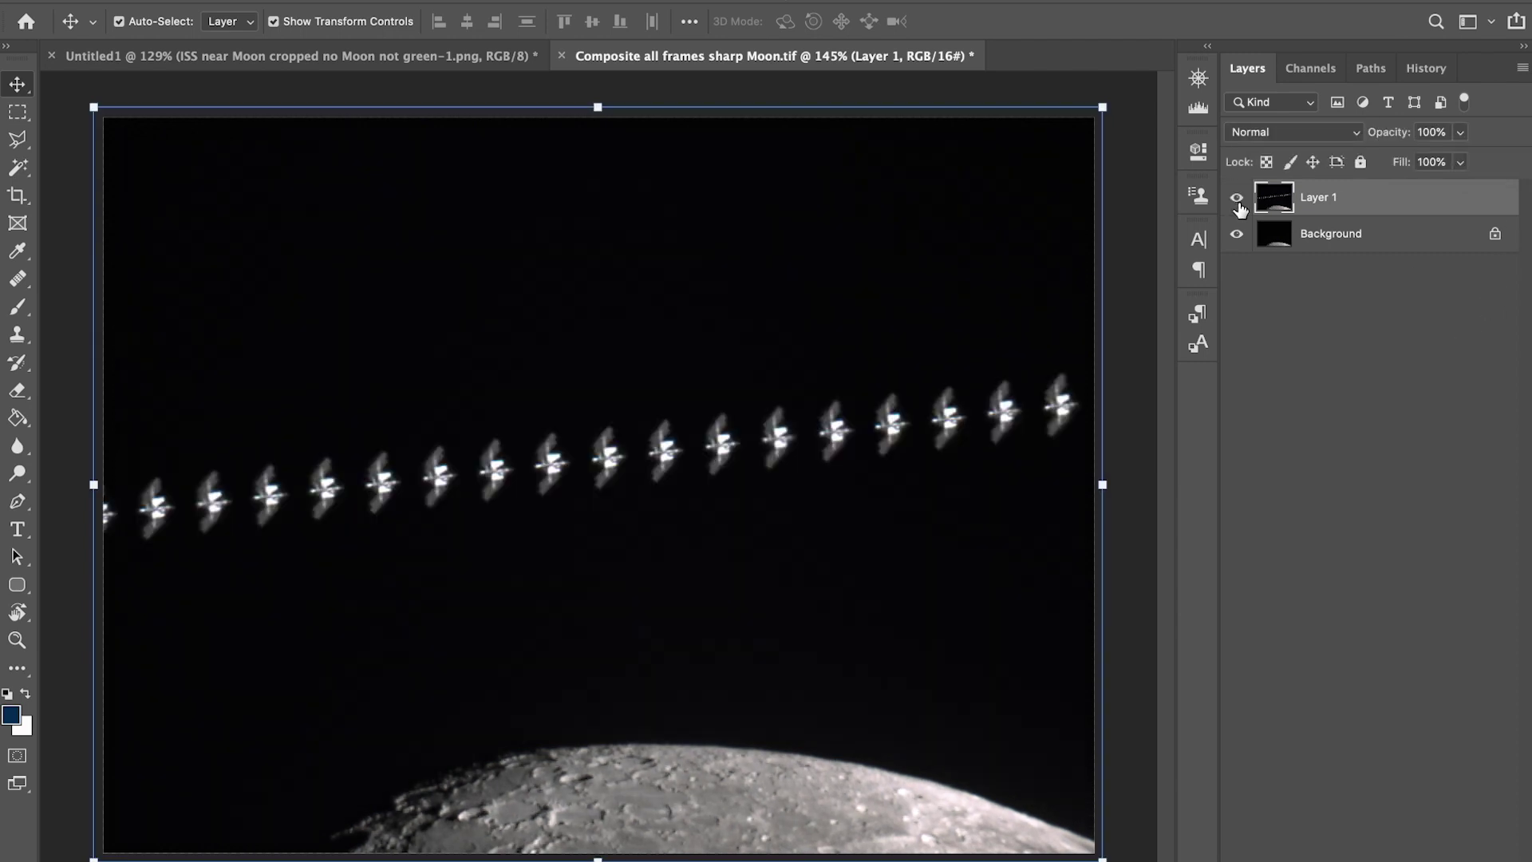
left_click(1238, 200)
left_click(1238, 200)
left_click(1238, 199)
left_click(1237, 199)
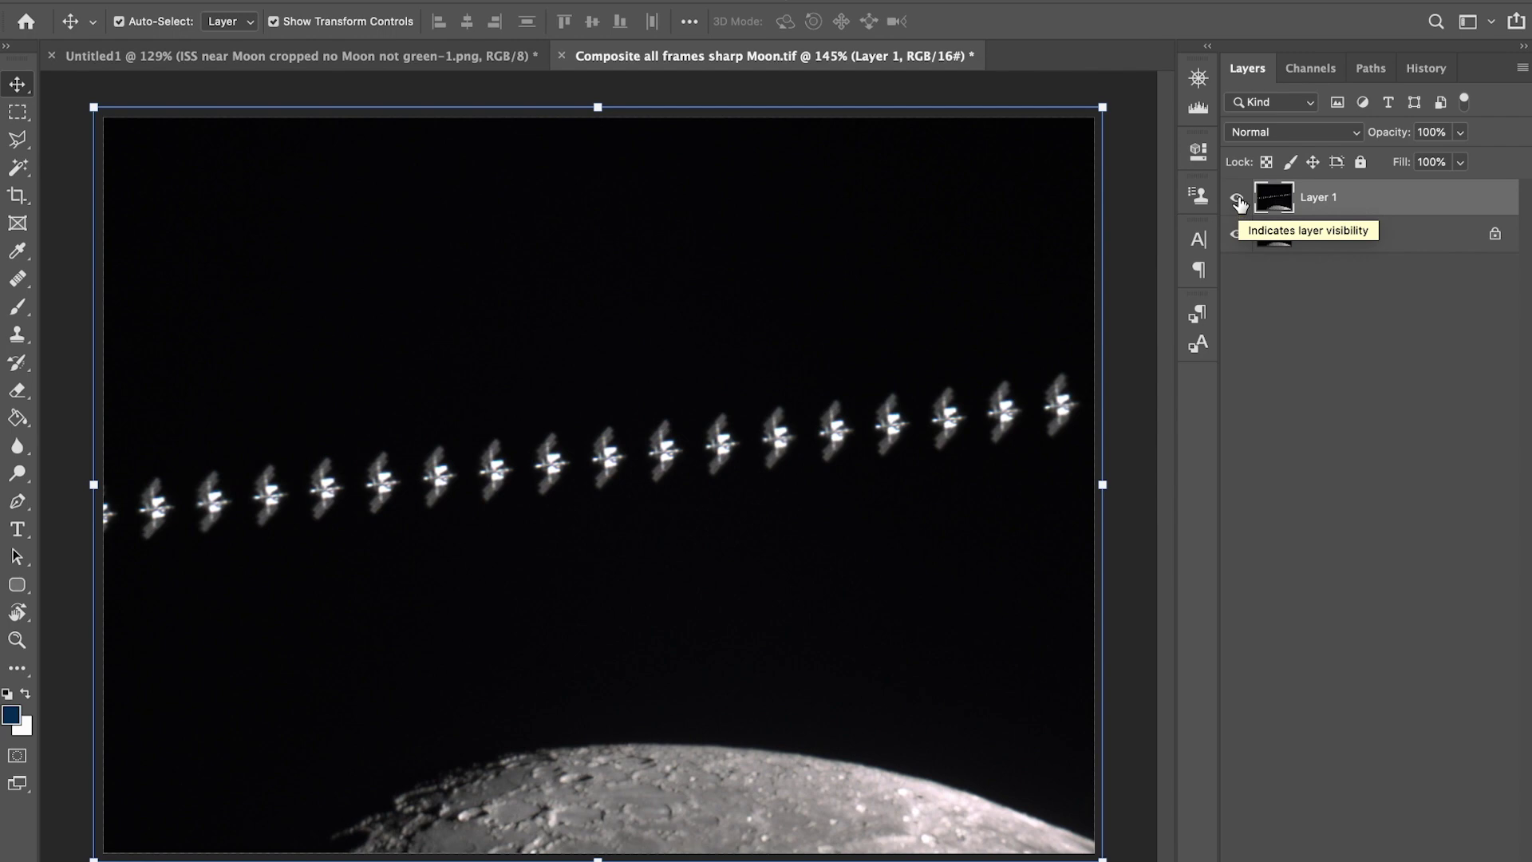
left_click(1238, 199)
left_click(1238, 200)
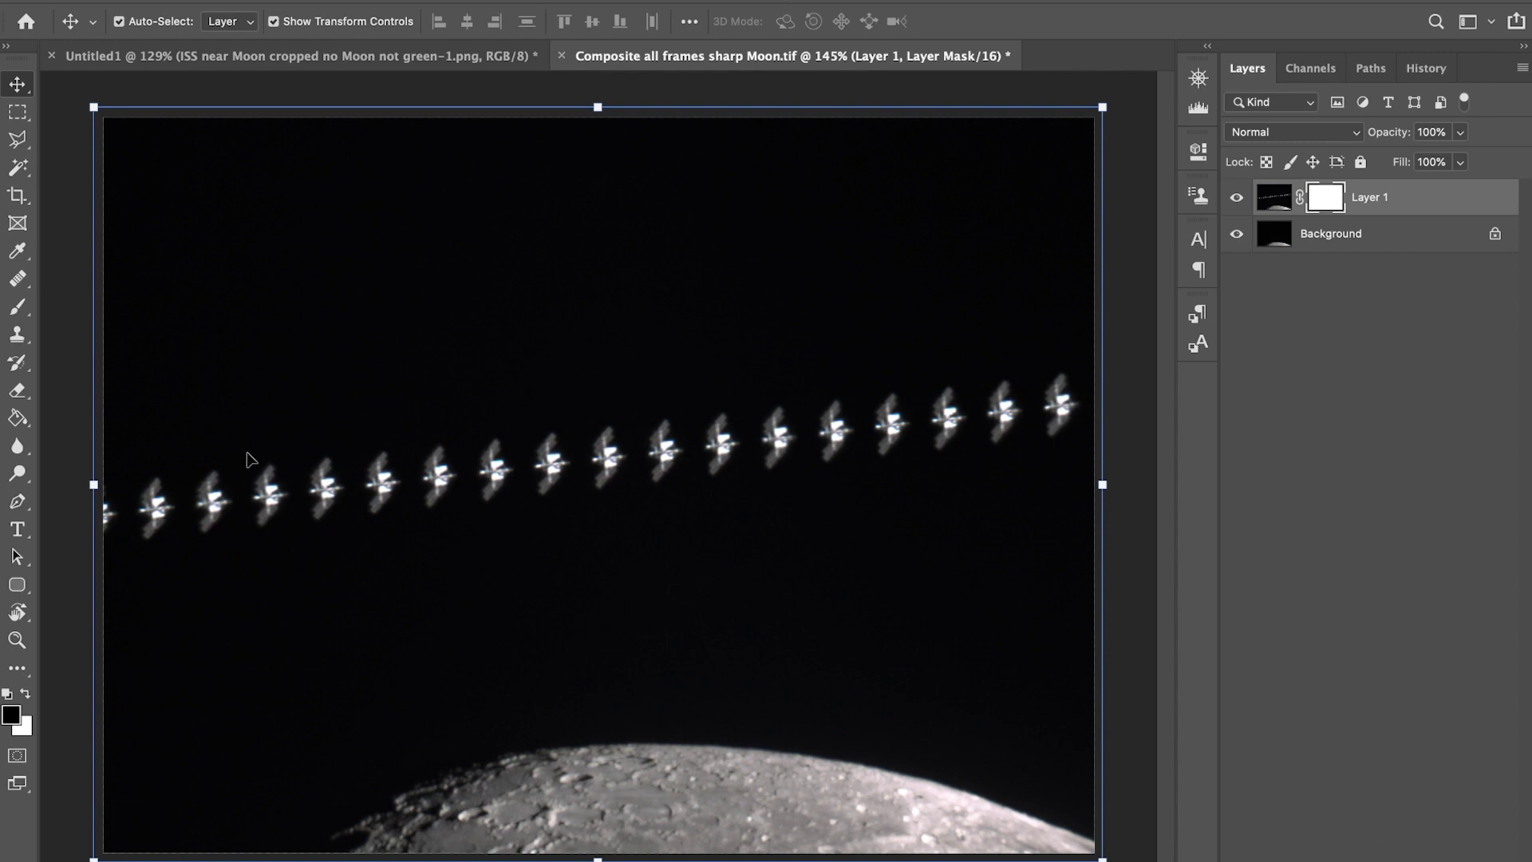
Paint black with the Brush on Layer 1's mask along the Moon's upper and left edges
left_click(17, 307)
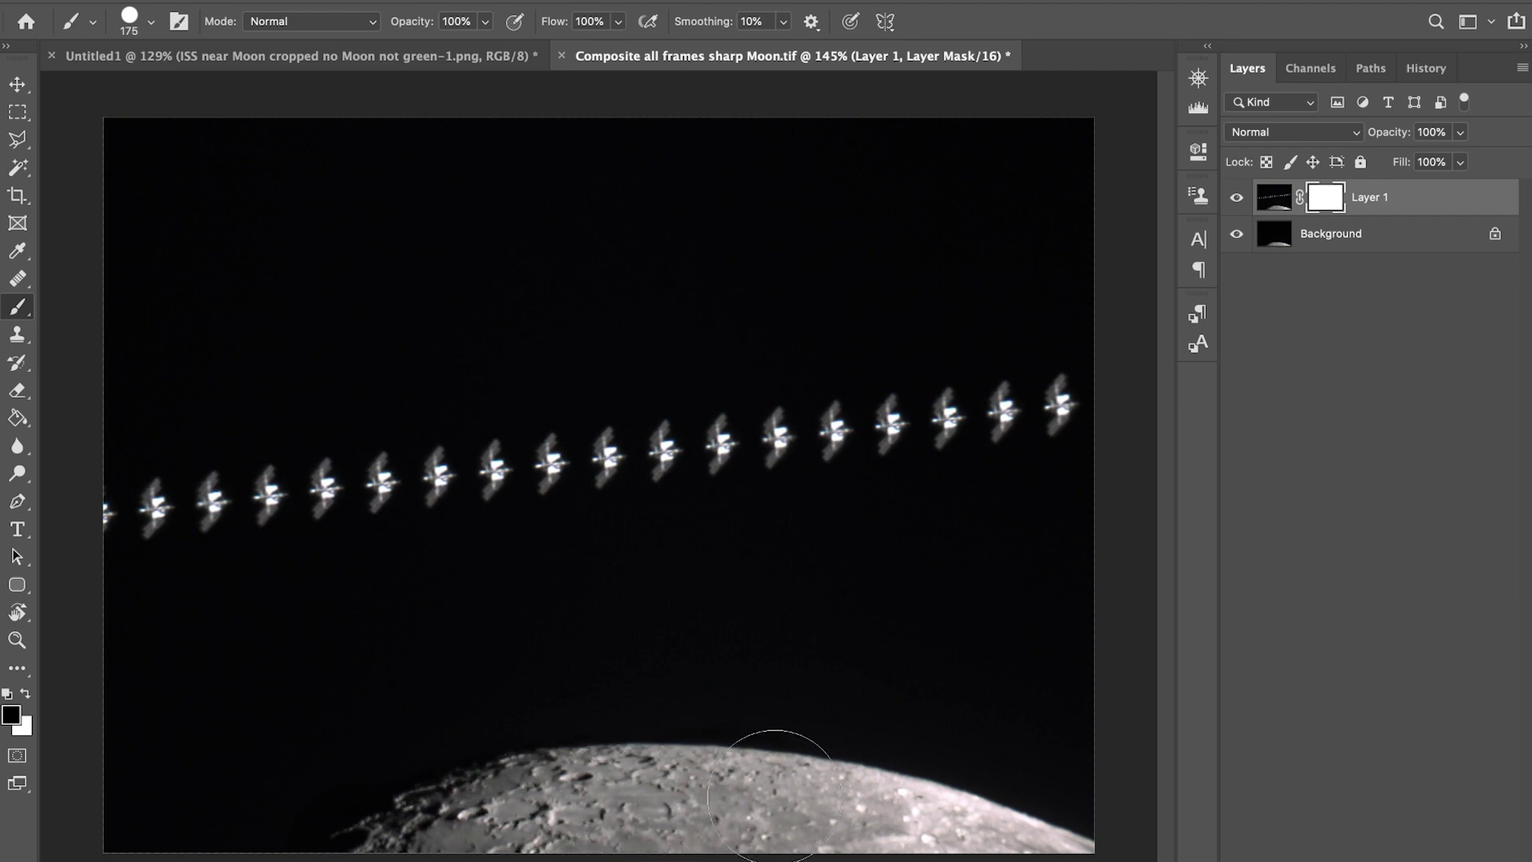
mouse_move(825, 799)
left_mouse_down()
mouse_move(931, 797)
mouse_move(1054, 838)
mouse_move(988, 860)
left_mouse_up()
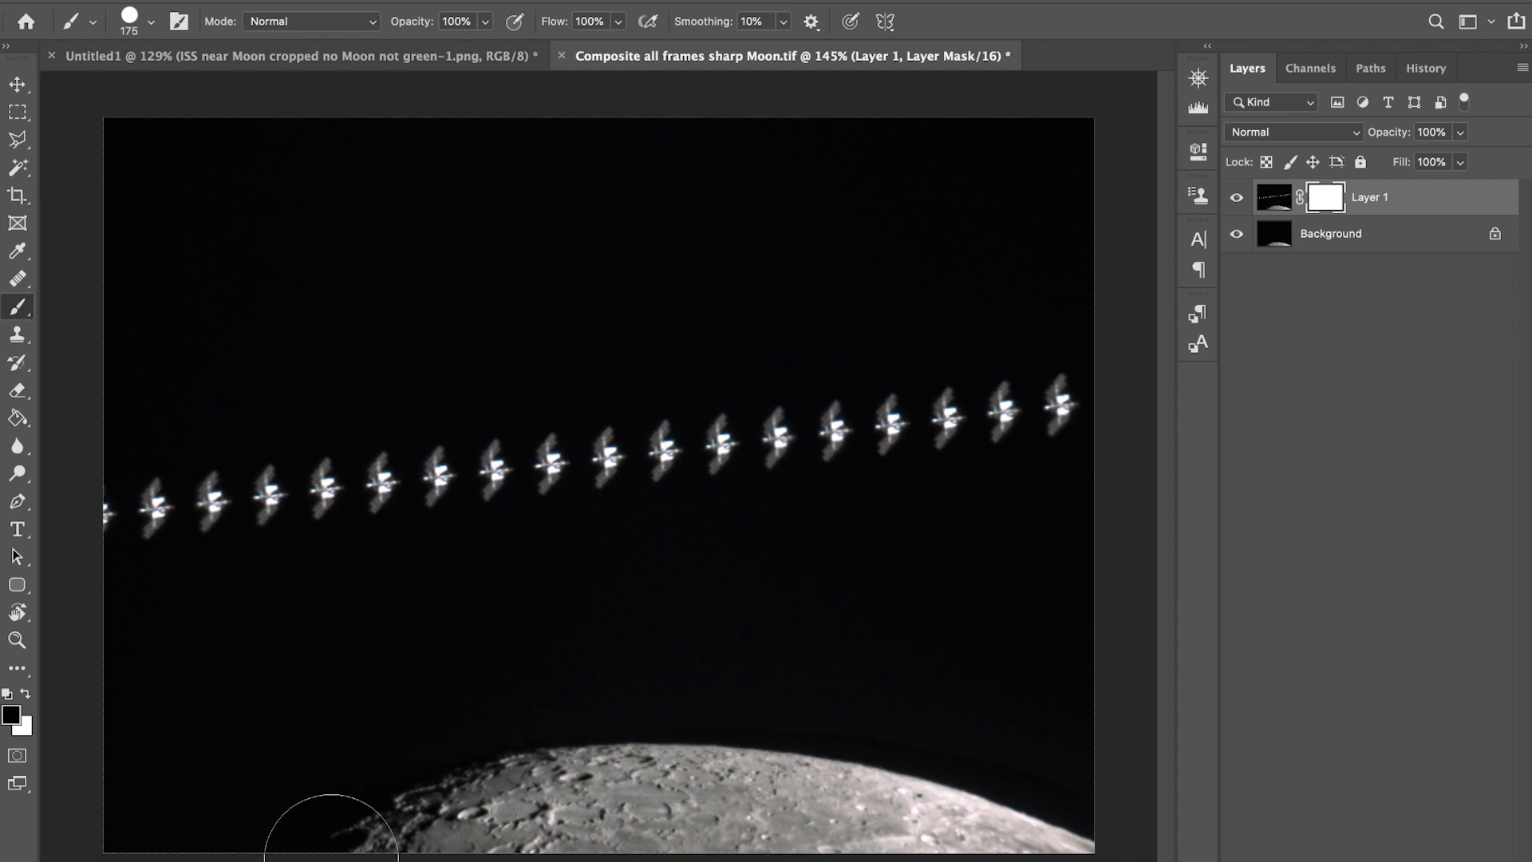
left_click_drag(308, 822, 923, 803)
Zoom the composite out from 145% to 115%
scroll(746, 599, "down", 3)
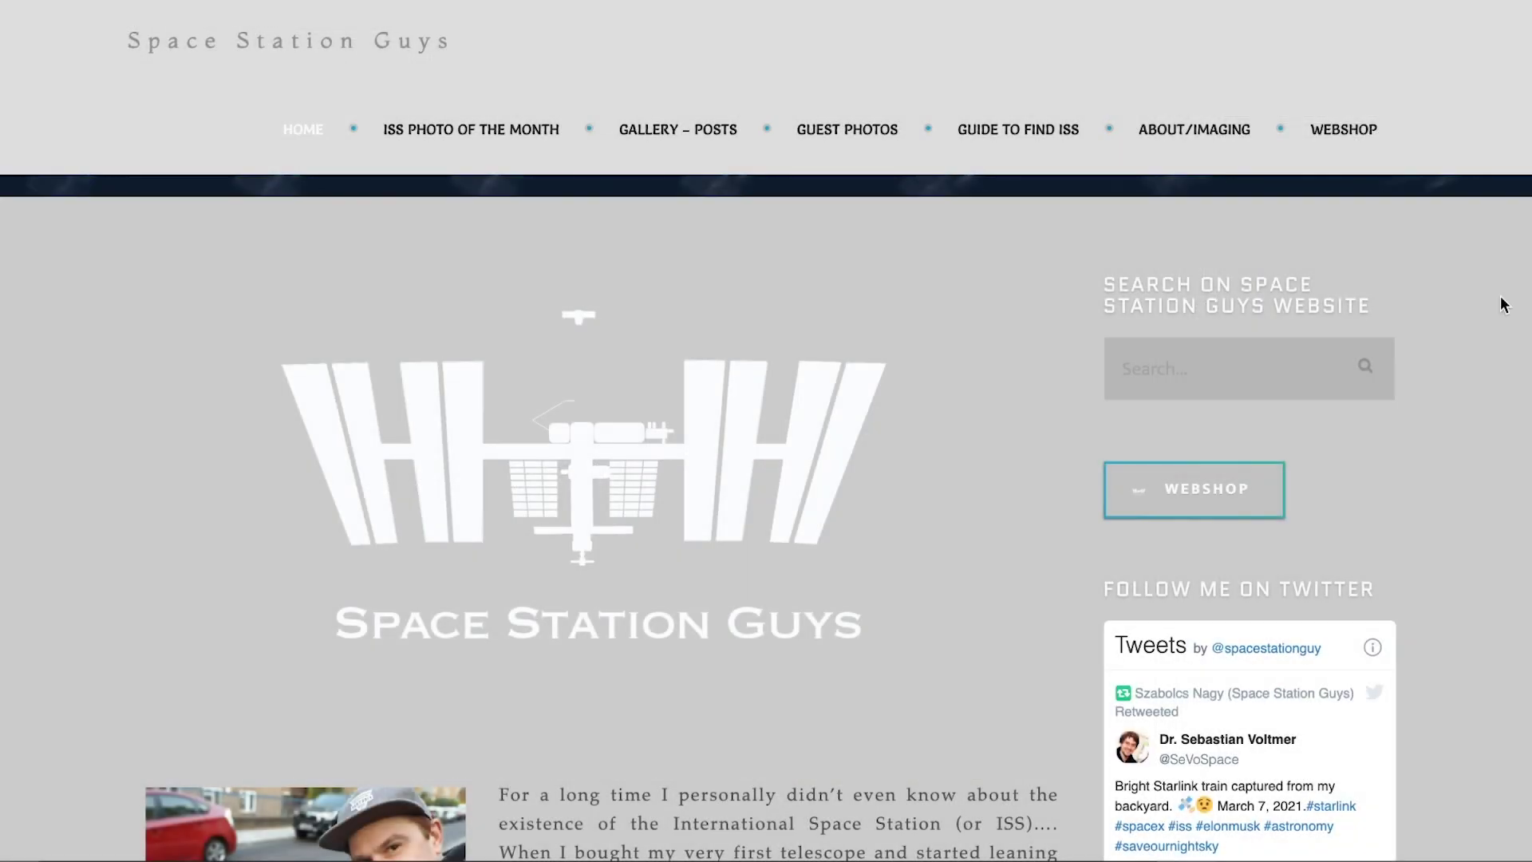
Open the 'ISS close up with telescope' page from the GUEST PHOTOS menu
mouse_move(847, 130)
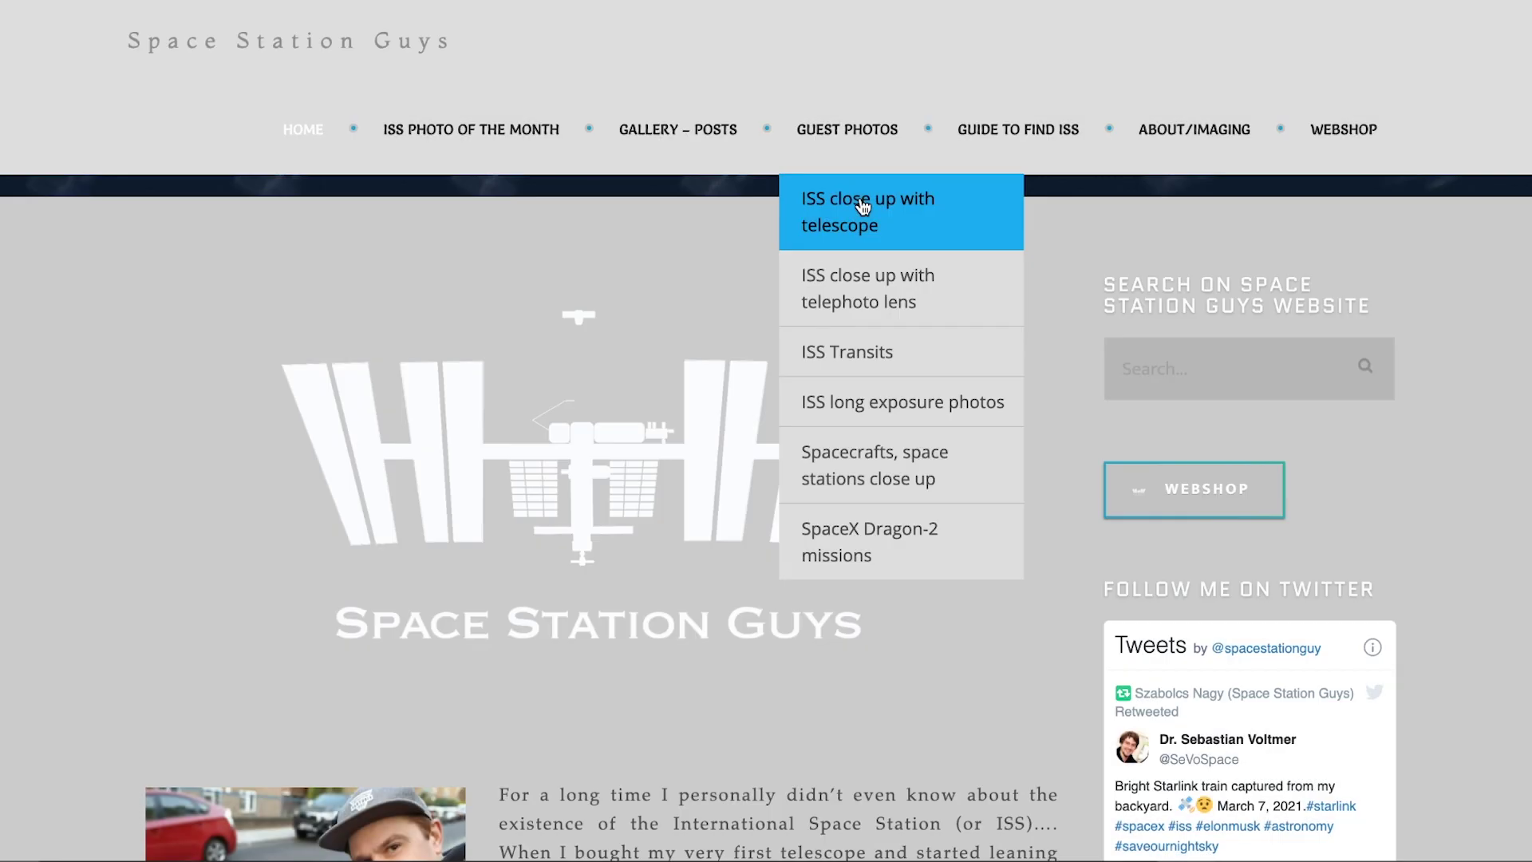
left_click(850, 210)
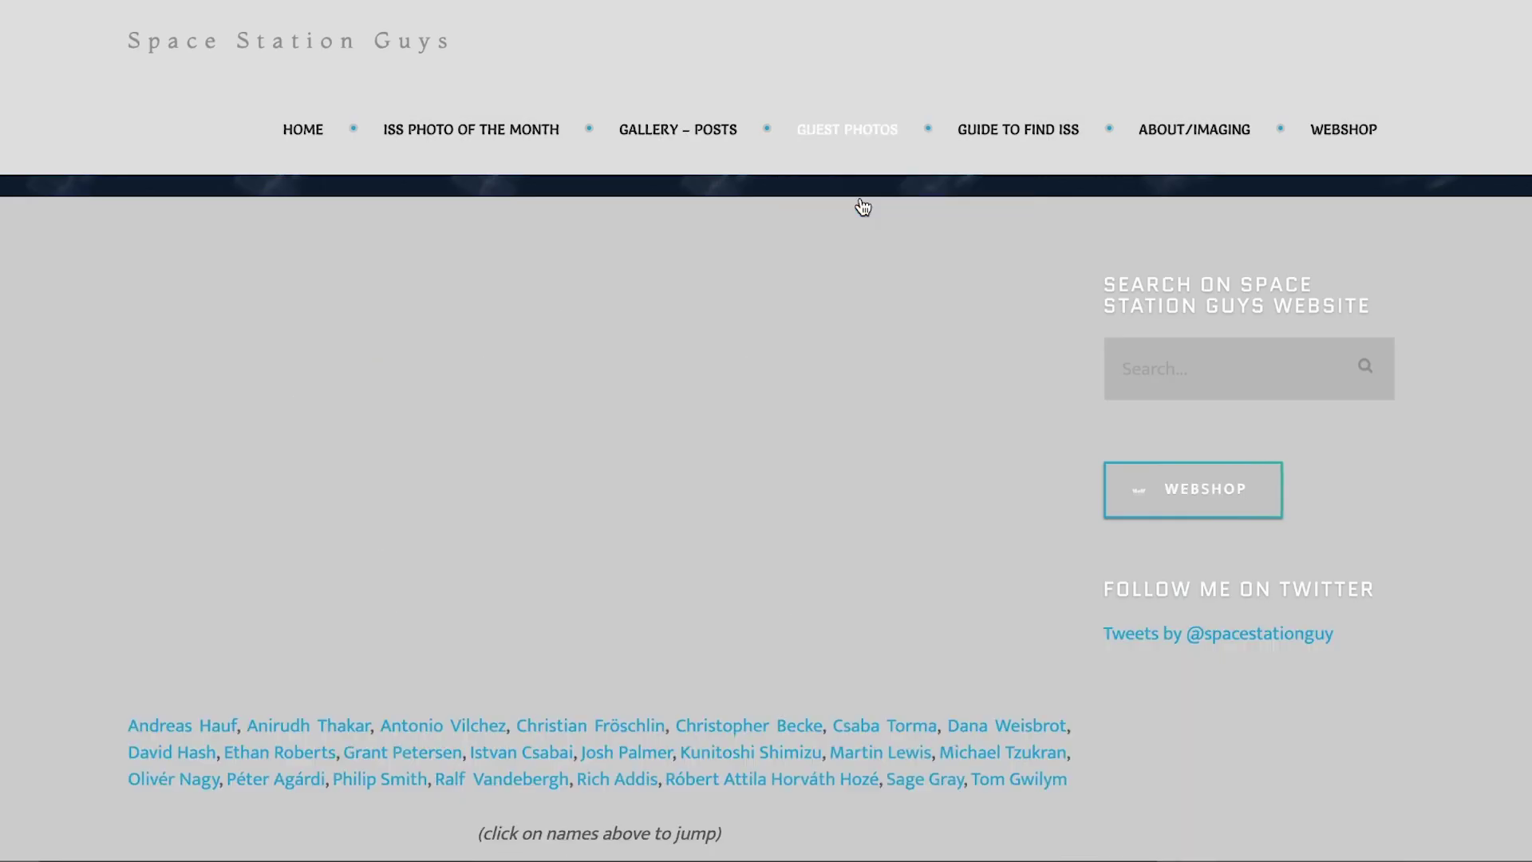